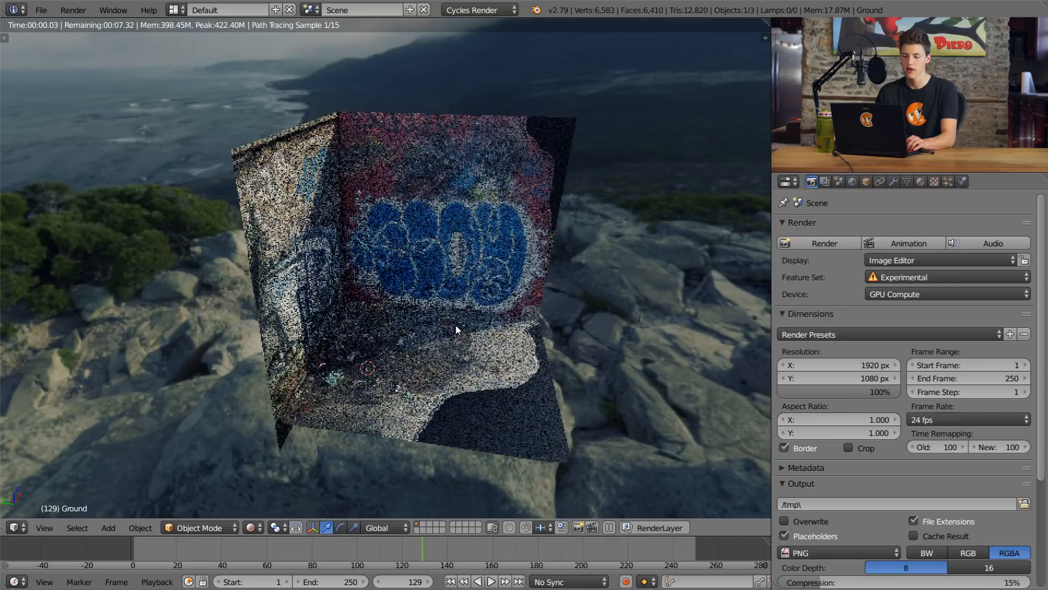
# Step: Inspect the ground and walls from several angles in solid and rendered shading
pyautogui.moveTo(476, 284)
pyautogui.mouseDown(button='middle')
pyautogui.moveTo(639, 242)
pyautogui.moveTo(382, 246)
pyautogui.moveTo(445, 275)
pyautogui.moveTo(404, 294)
pyautogui.moveTo(479, 289)
pyautogui.moveTo(472, 308)
pyautogui.moveTo(488, 271)
pyautogui.mouseUp(button='middle')
pyautogui.scroll(6, 474, 315)
pyautogui.hotkey('shift', 'z')
pyautogui.scroll(-6, 472, 322)
pyautogui.moveTo(471, 322)
pyautogui.mouseDown(button='middle')
pyautogui.moveTo(479, 243)
pyautogui.moveTo(416, 408)
pyautogui.mouseUp(button='middle')
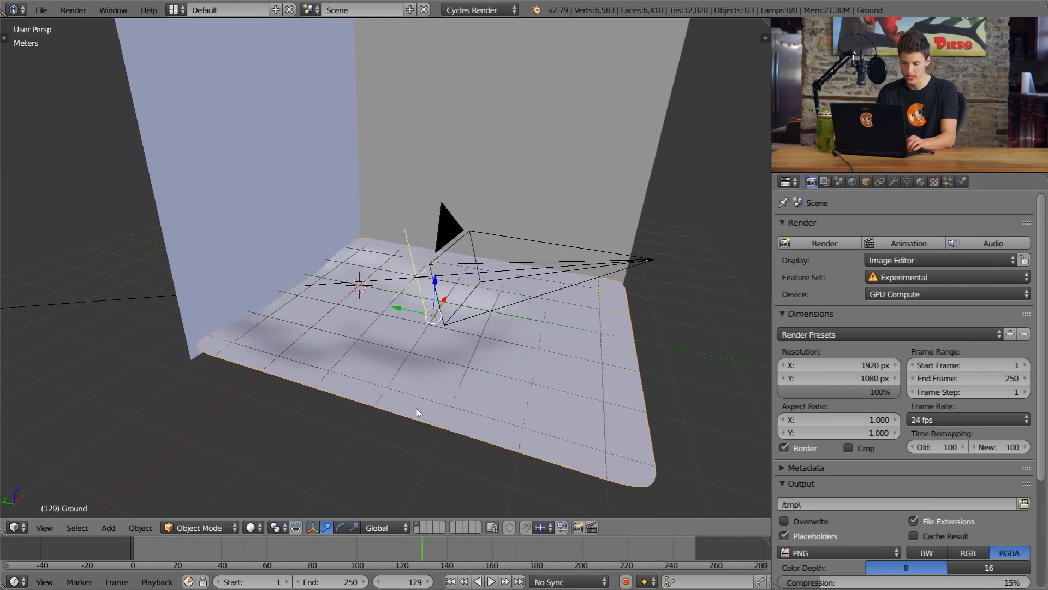
pyautogui.scroll(5, 480, 316)
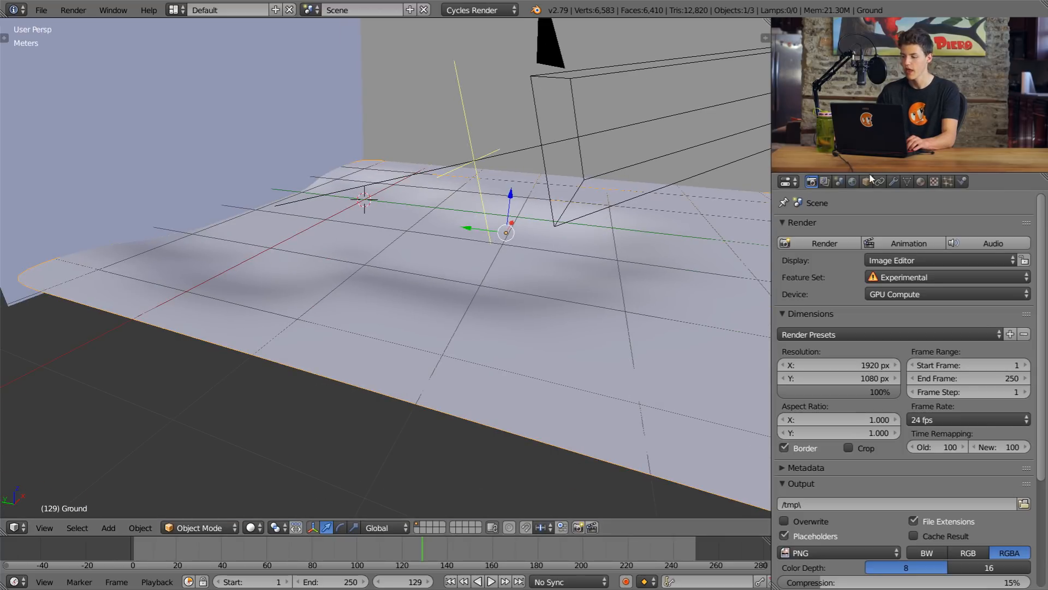
pyautogui.hotkey('shift', 'z')
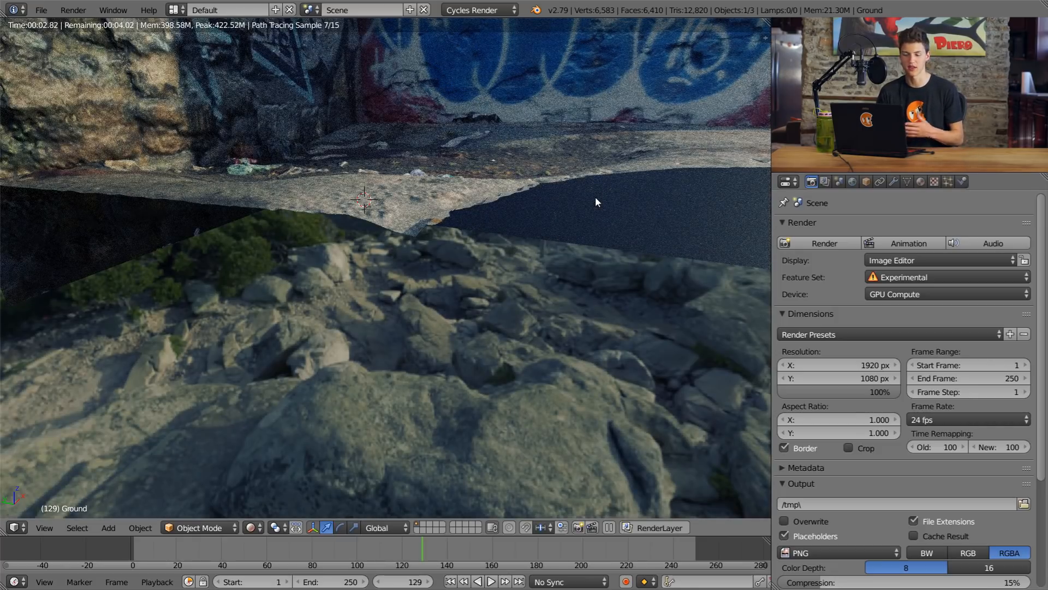
pyautogui.moveTo(571, 188); pyautogui.dragTo(529, 237, button='middle')
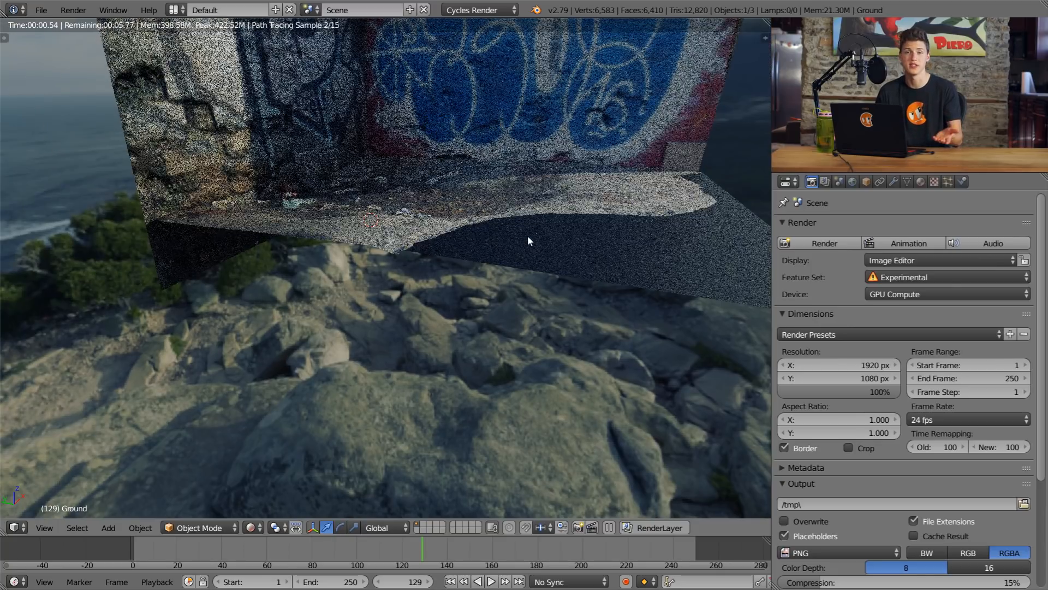
pyautogui.scroll(4, 540, 254)
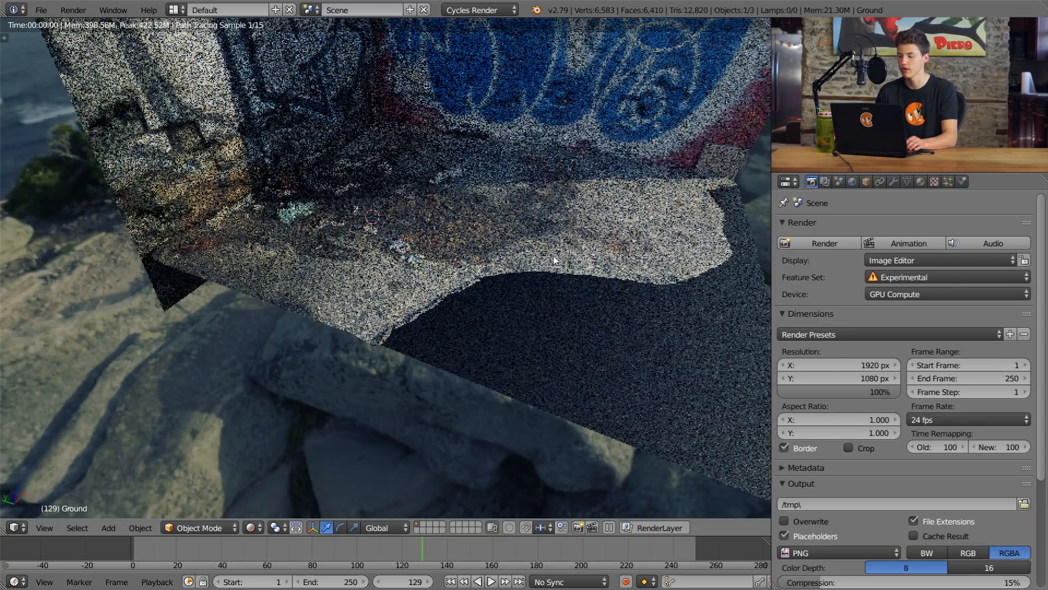
# Step: Try a Dicing Scale of 12 on the ground's adaptive subdivision modifier
pyautogui.click(894, 182)
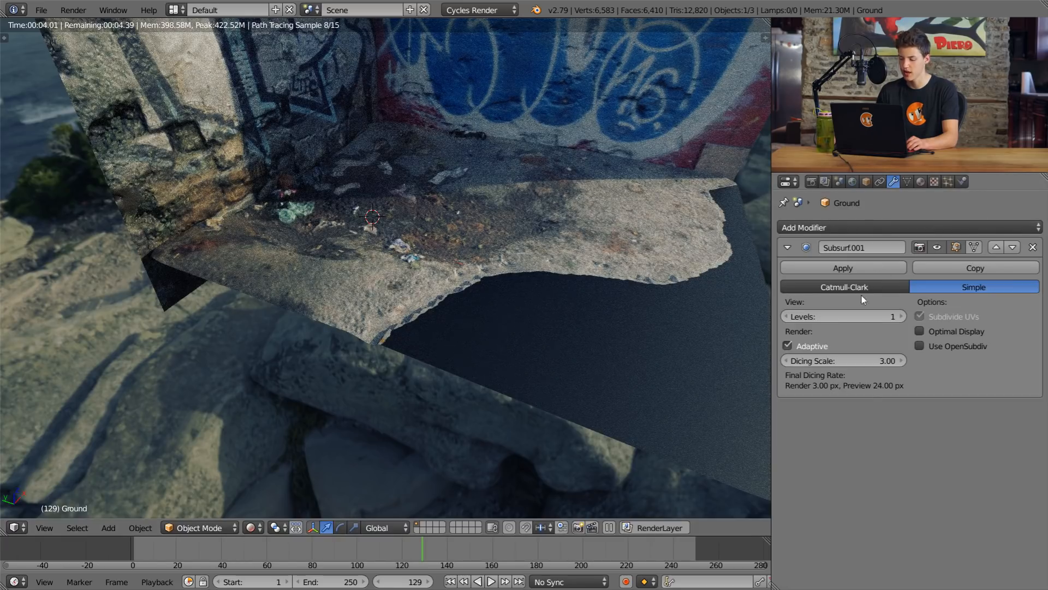
pyautogui.write('12')
pyautogui.press('Return')
pyautogui.click(834, 357)
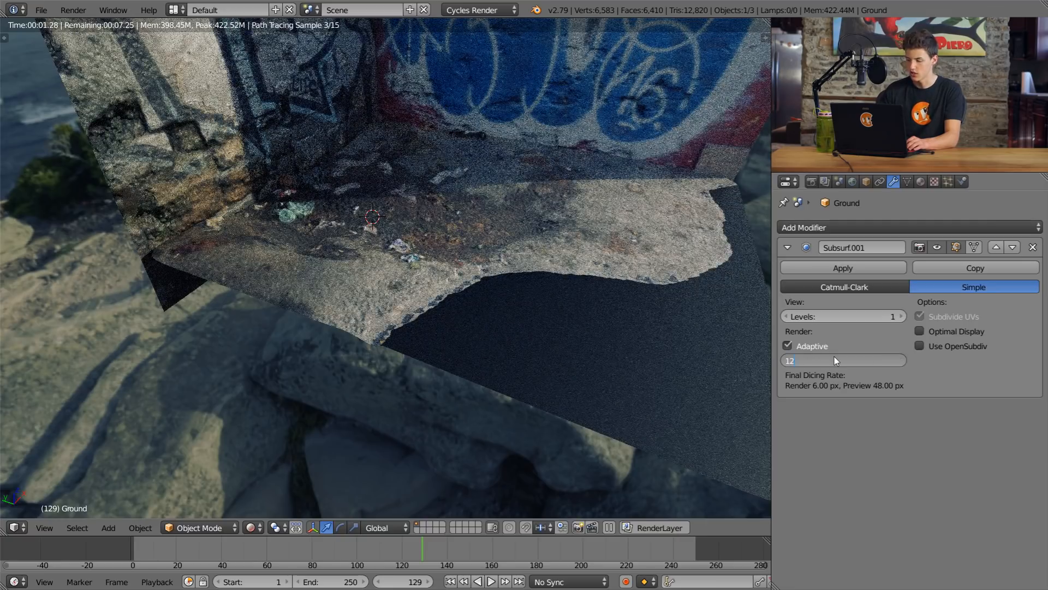
pyautogui.press('Return')
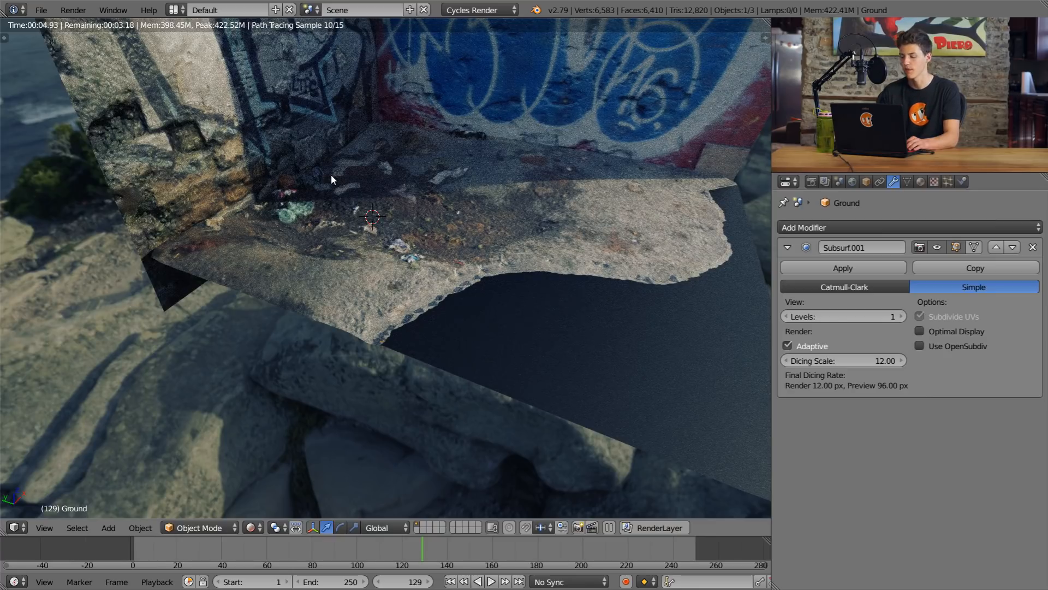
# Step: Set the ground's Dicing Scale back to 3 and view the scene through the camera
pyautogui.click(841, 362)
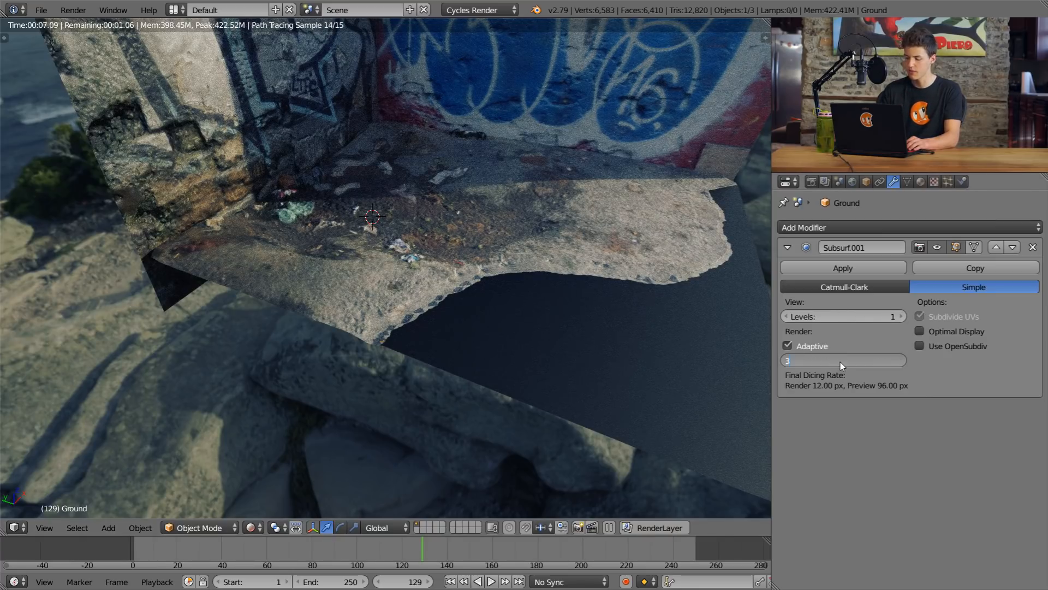
pyautogui.write('3')
pyautogui.press('Return')
pyautogui.press('KP_0')
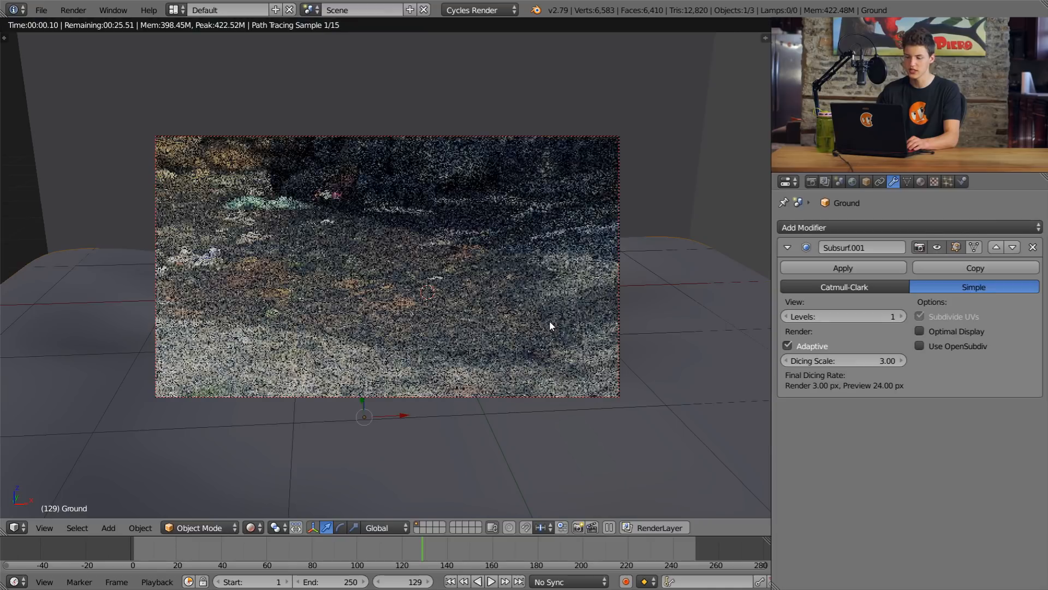
# Step: Switch the viewport to solid shading and add a plane mesh at the 3D cursor
pyautogui.hotkey('shift', 'z')
pyautogui.scroll(-2, 454, 341)
pyautogui.moveTo(454, 341)
pyautogui.mouseDown(button='middle')
pyautogui.moveTo(498, 312)
pyautogui.moveTo(574, 349)
pyautogui.moveTo(407, 285)
pyautogui.moveTo(382, 302)
pyautogui.moveTo(510, 300)
pyautogui.moveTo(414, 297)
pyautogui.mouseUp(button='middle')
pyautogui.scroll(2, 492, 319)
pyautogui.scroll(-5, 573, 351)
pyautogui.scroll(2, 566, 357)
pyautogui.scroll(1, 414, 294)
pyautogui.hotkey('shift', 'a')
pyautogui.moveTo(426, 267)
pyautogui.click(461, 267)
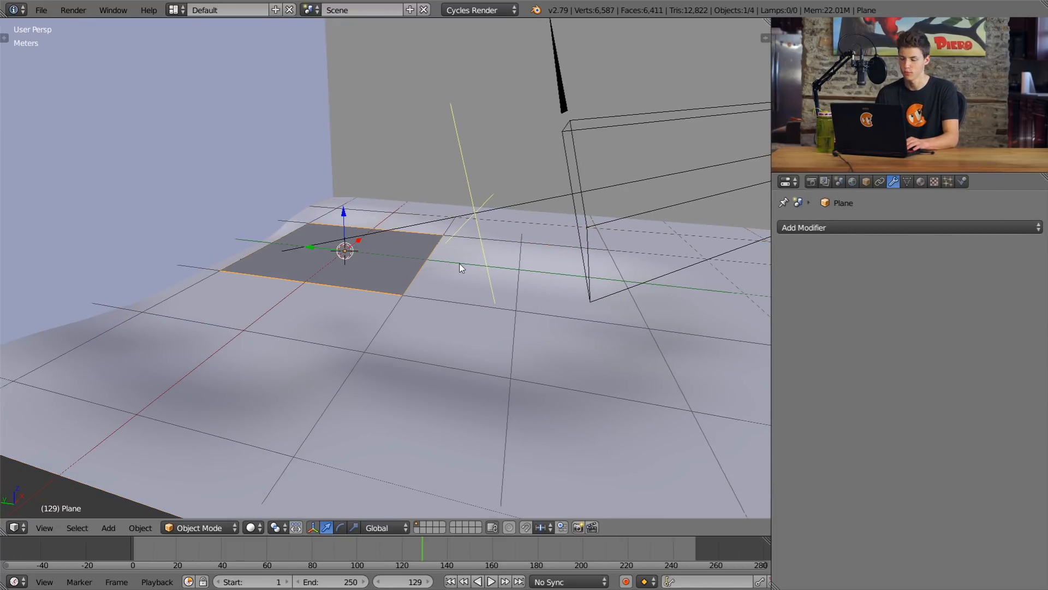
# Step: Scale up the new plane and move it so it fills the low area of the ground
pyautogui.scroll(-4, 458, 267)
pyautogui.press('s')
pyautogui.click(588, 274)
pyautogui.moveTo(588, 274); pyautogui.dragTo(462, 296, button='middle')
pyautogui.moveTo(388, 229); pyautogui.dragTo(374, 243)
pyautogui.moveTo(374, 243); pyautogui.dragTo(366, 215, button='middle')
pyautogui.moveTo(356, 228); pyautogui.dragTo(356, 239)
pyautogui.scroll(5, 401, 266)
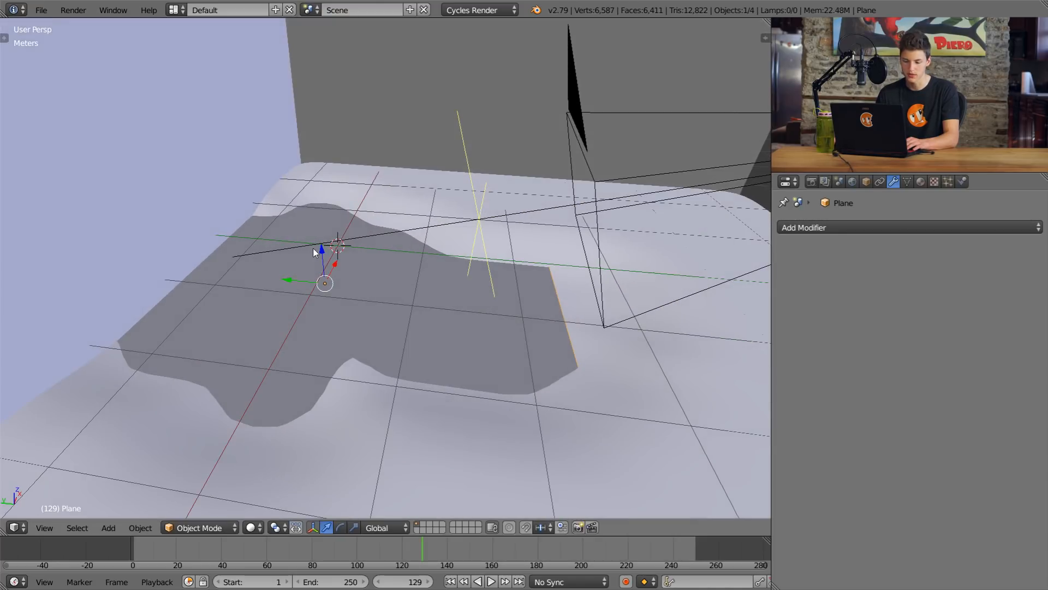
# Step: Scale the plane up further until it covers the ground's whole low area
pyautogui.scroll(-3, 319, 245)
pyautogui.moveTo(536, 326); pyautogui.dragTo(549, 274, button='middle')
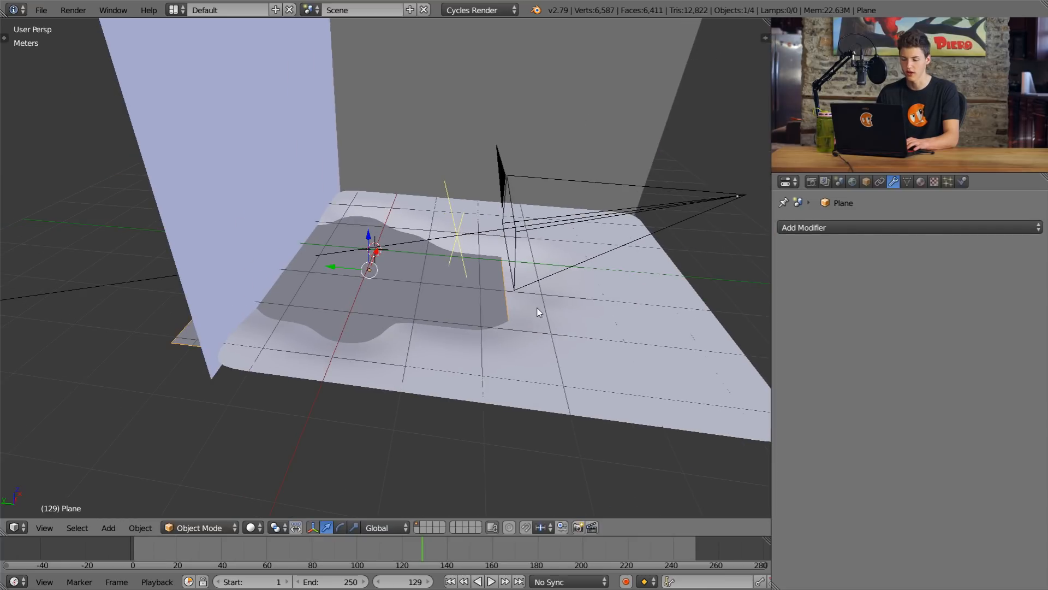
pyautogui.press('s')
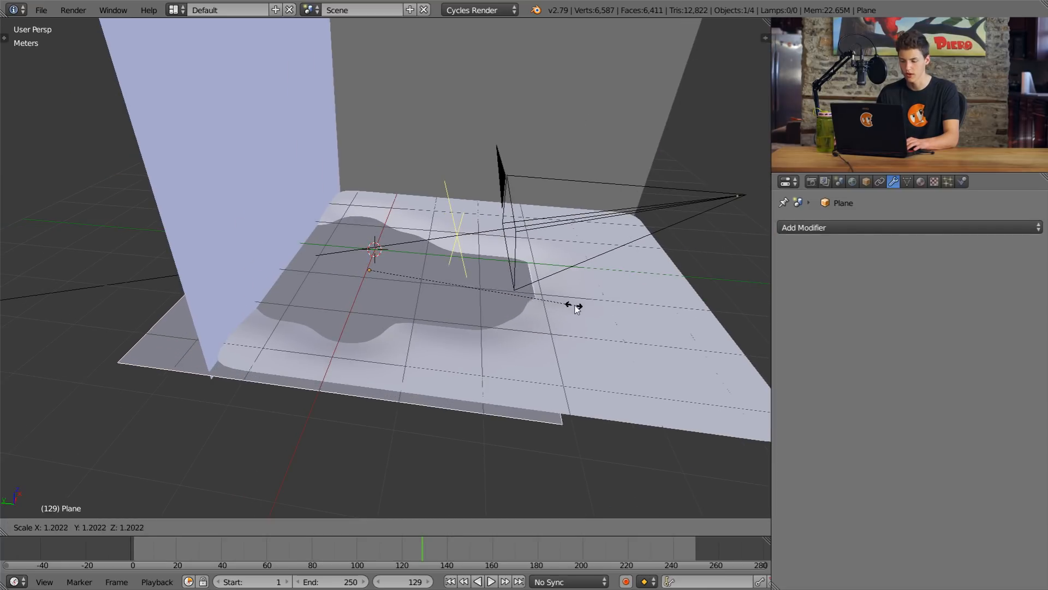
pyautogui.click(591, 303)
pyautogui.moveTo(591, 303); pyautogui.dragTo(553, 309, button='middle')
pyautogui.moveTo(494, 276); pyautogui.dragTo(532, 235, button='middle')
pyautogui.scroll(4, 554, 322)
# Step: In Edit Mode, move the plane's edge outside the side wall inward along Y, close to the wall
pyautogui.moveTo(554, 326); pyautogui.dragTo(387, 239, button='middle')
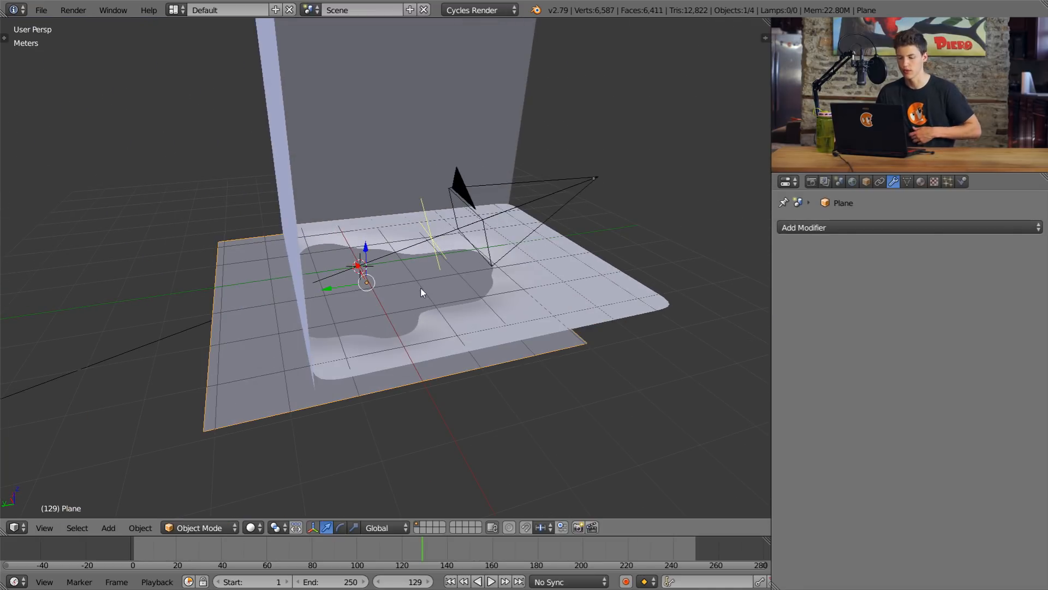
pyautogui.moveTo(441, 279); pyautogui.dragTo(393, 308, button='middle')
pyautogui.press('Tab')
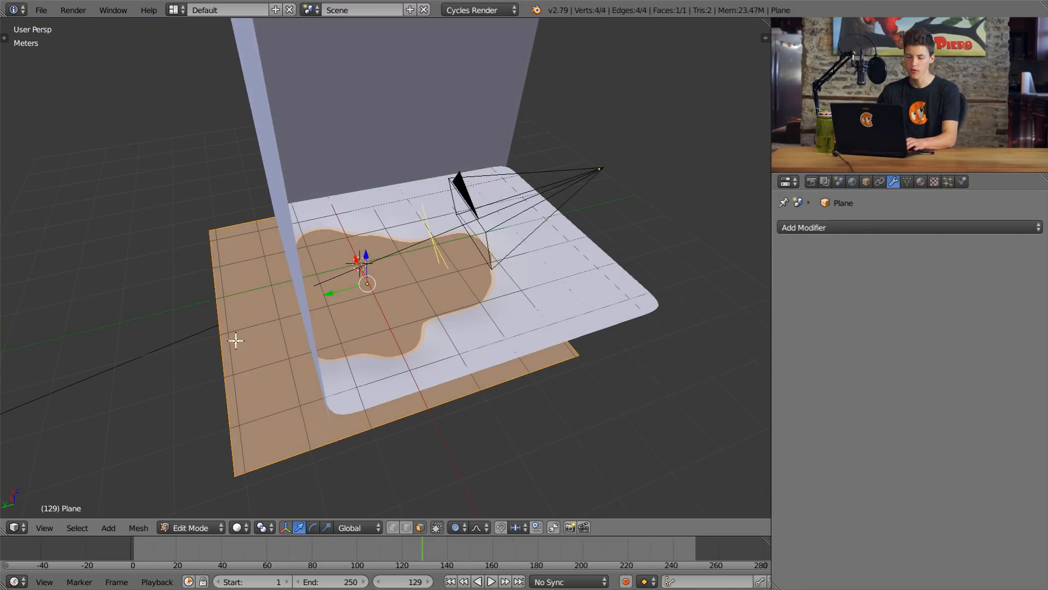
pyautogui.rightClick(226, 386)
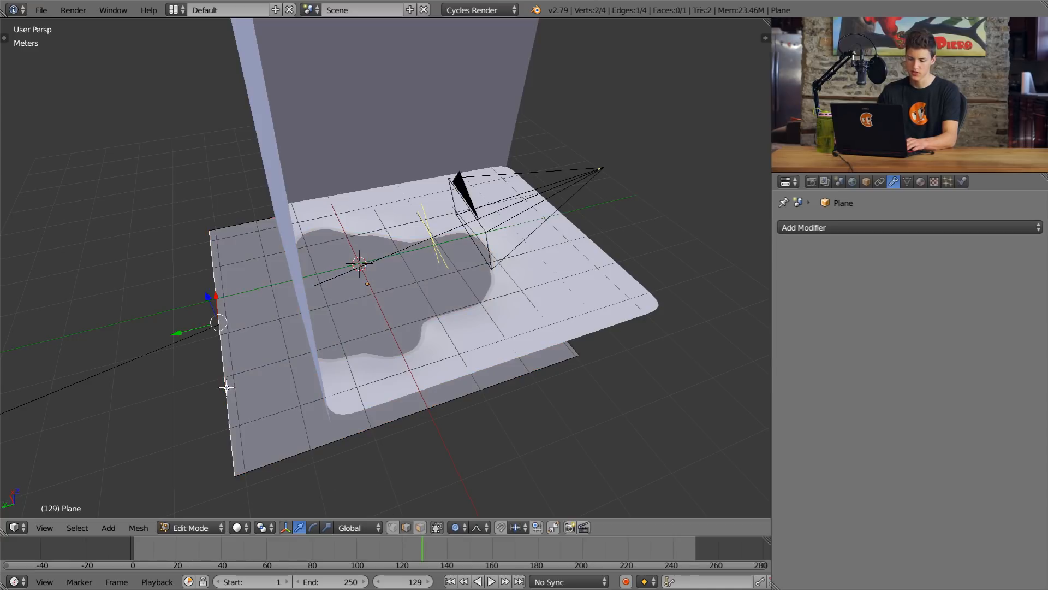
pyautogui.press('g')
pyautogui.press('y')
pyautogui.click(303, 344)
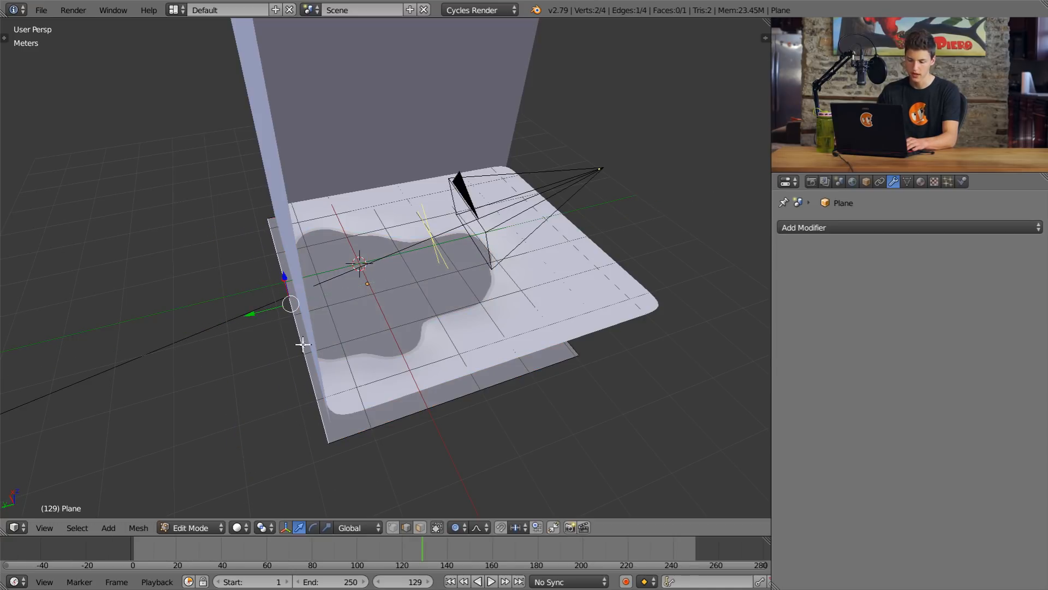
# Step: Move the plane's edge beyond the adjacent wall inward by about 80 cm along the negative X axis
pyautogui.moveTo(434, 407); pyautogui.dragTo(434, 324, button='middle')
pyautogui.press('z')
pyautogui.press('z')
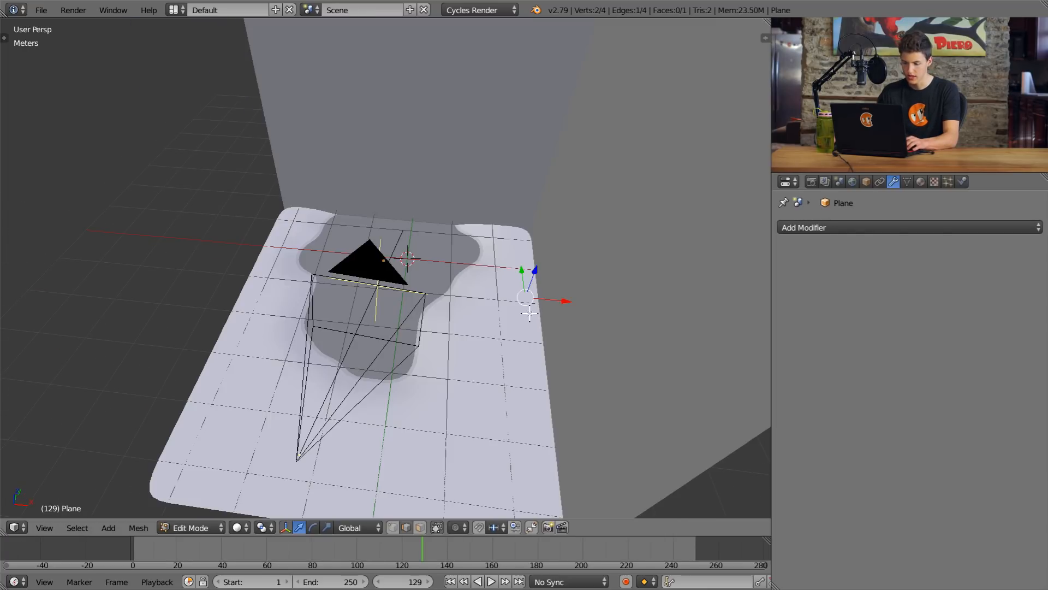
pyautogui.press('g')
pyautogui.press('x')
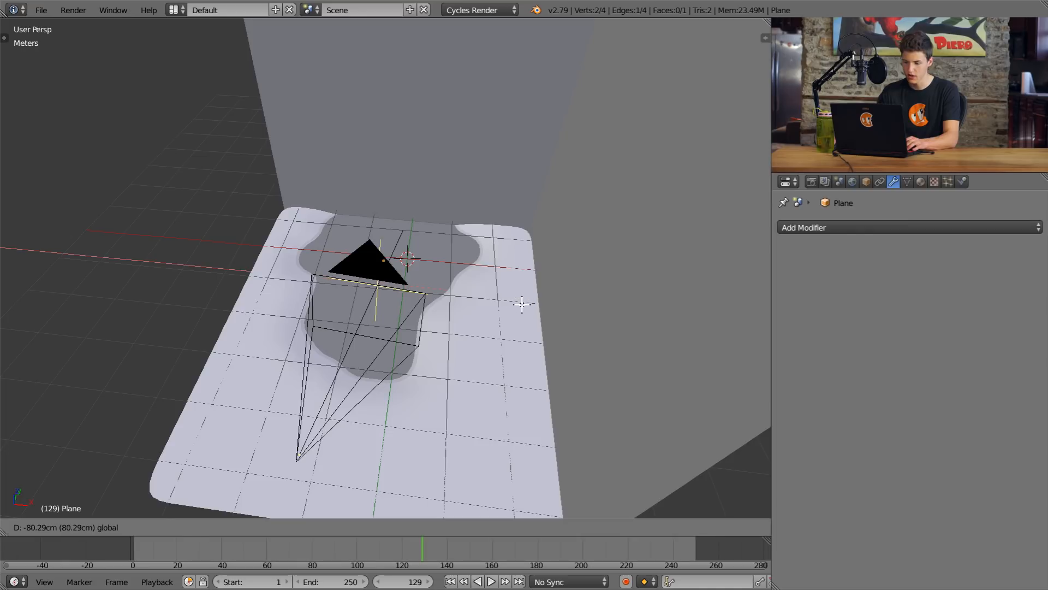
pyautogui.click(521, 304)
# Step: Move the plane's camera-side edge inward along Y and return to Object Mode
pyautogui.moveTo(484, 325)
pyautogui.mouseDown(button='middle')
pyautogui.moveTo(529, 306)
pyautogui.moveTo(471, 363)
pyautogui.moveTo(463, 343)
pyautogui.moveTo(500, 364)
pyautogui.mouseUp(button='middle')
pyautogui.press('z')
pyautogui.rightClick(454, 361)
pyautogui.press('z')
pyautogui.press('g')
pyautogui.press('y')
pyautogui.click(455, 338)
pyautogui.press('Tab')
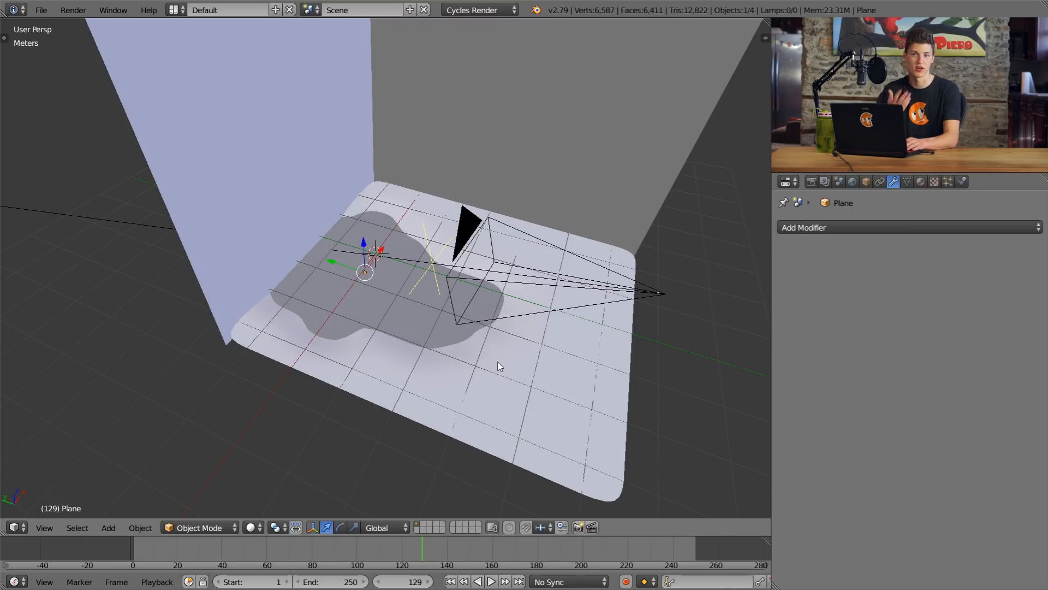
# Step: Check the trimmed plane's outline in wireframe, ending in Object Mode with solid shading
pyautogui.scroll(2, 437, 303)
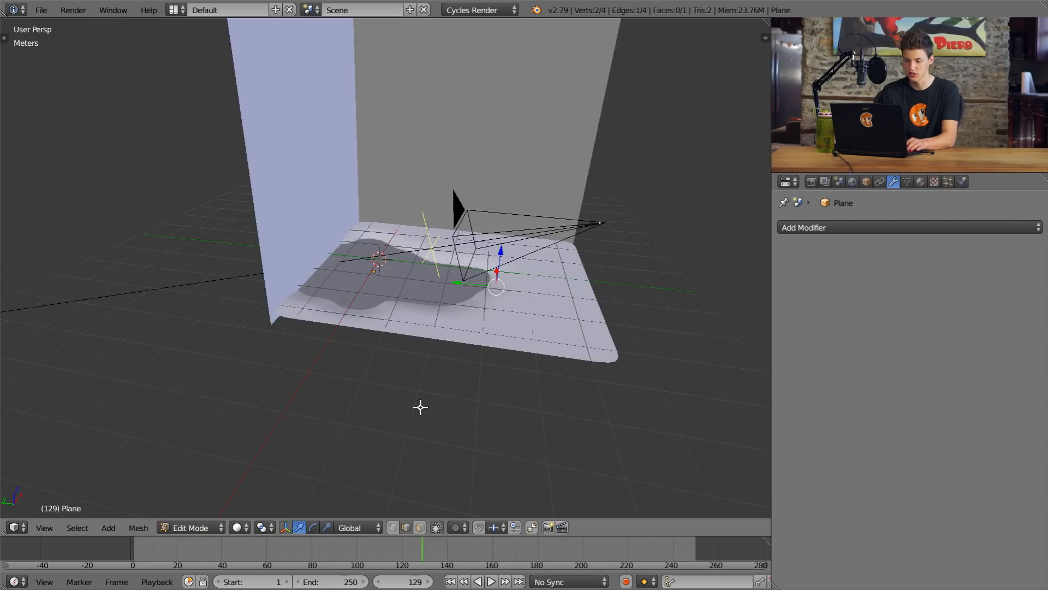
pyautogui.press('a')
pyautogui.moveTo(438, 277)
pyautogui.mouseDown(button='middle')
pyautogui.moveTo(442, 290)
pyautogui.moveTo(403, 270)
pyautogui.moveTo(390, 276)
pyautogui.moveTo(440, 381)
pyautogui.moveTo(473, 349)
pyautogui.moveTo(496, 355)
pyautogui.moveTo(500, 275)
pyautogui.moveTo(489, 372)
pyautogui.moveTo(529, 307)
pyautogui.moveTo(495, 299)
pyautogui.moveTo(521, 286)
pyautogui.moveTo(489, 287)
pyautogui.moveTo(502, 306)
pyautogui.mouseUp(button='middle')
pyautogui.press('z')
pyautogui.press('Tab')
pyautogui.press('z')
pyautogui.scroll(-5, 494, 300)
# Step: Add a Simple Subdivision Surface modifier with 6 view levels to the plane and apply it
pyautogui.click(802, 228)
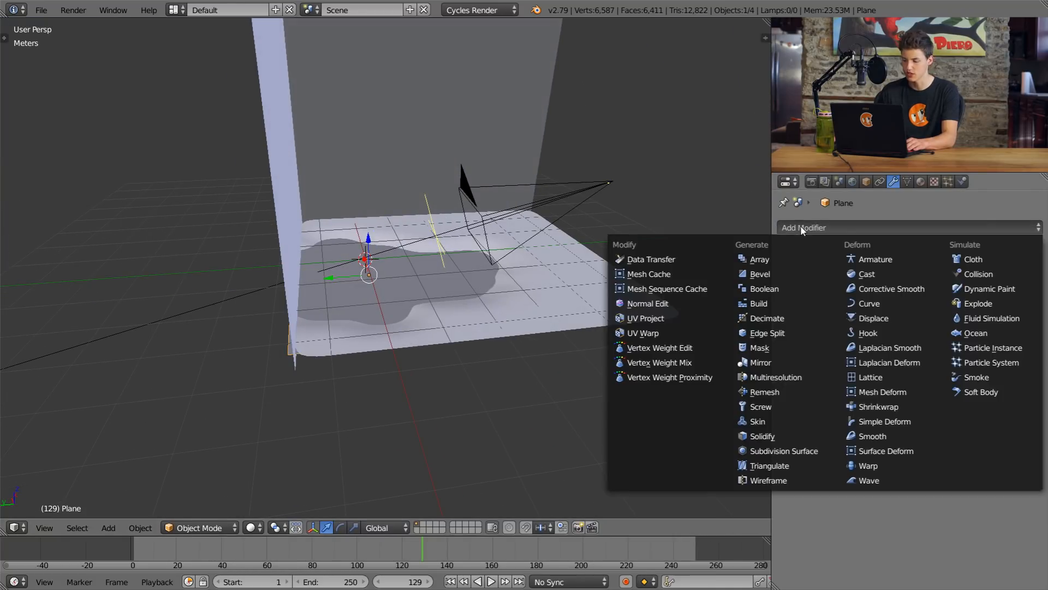
pyautogui.click(771, 450)
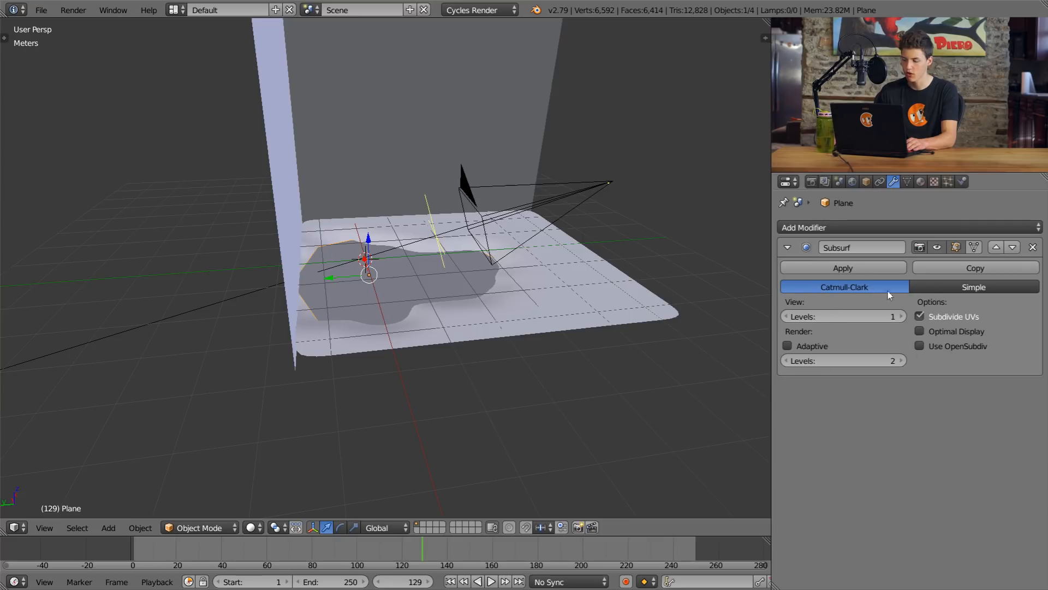
pyautogui.click(955, 286)
pyautogui.moveTo(491, 253); pyautogui.dragTo(502, 264, button='middle')
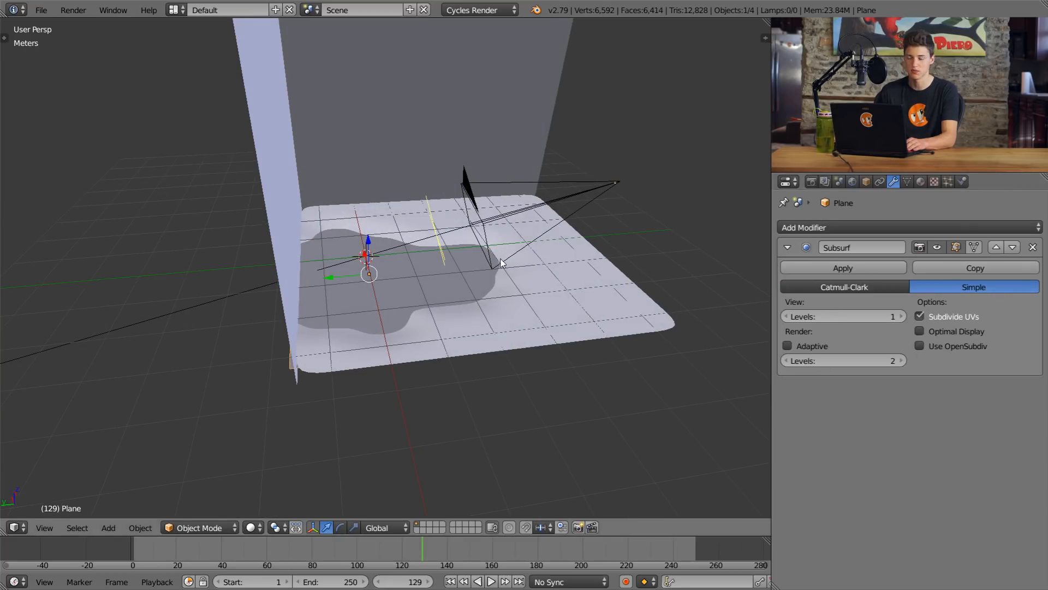
pyautogui.moveTo(823, 316); pyautogui.dragTo(862, 316)
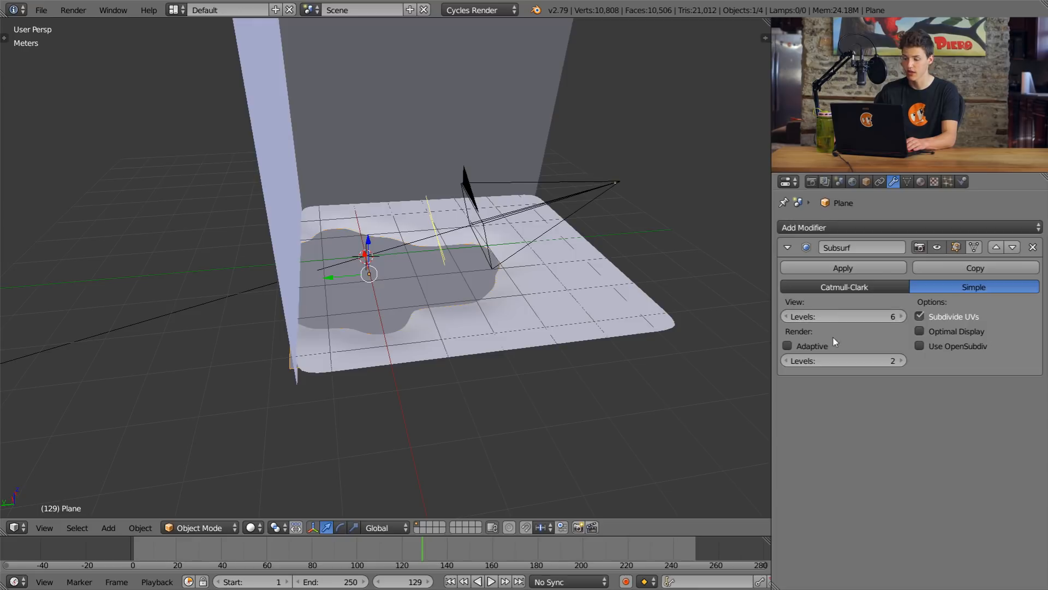
pyautogui.click(843, 267)
# Step: Add another Subdivision Surface modifier to the plane and set it to Simple
pyautogui.scroll(2, 563, 221)
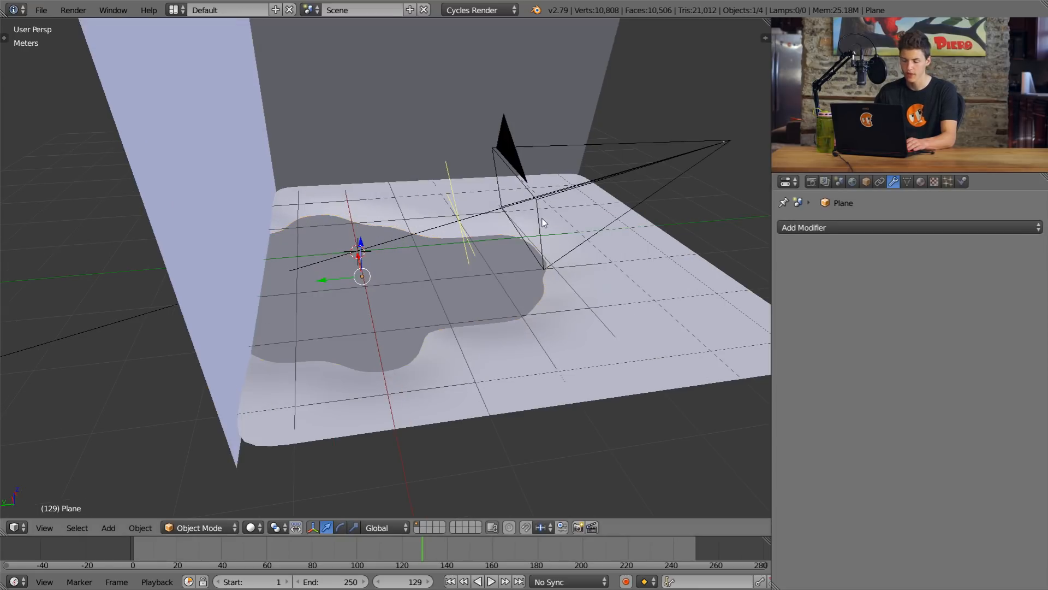
pyautogui.click(853, 224)
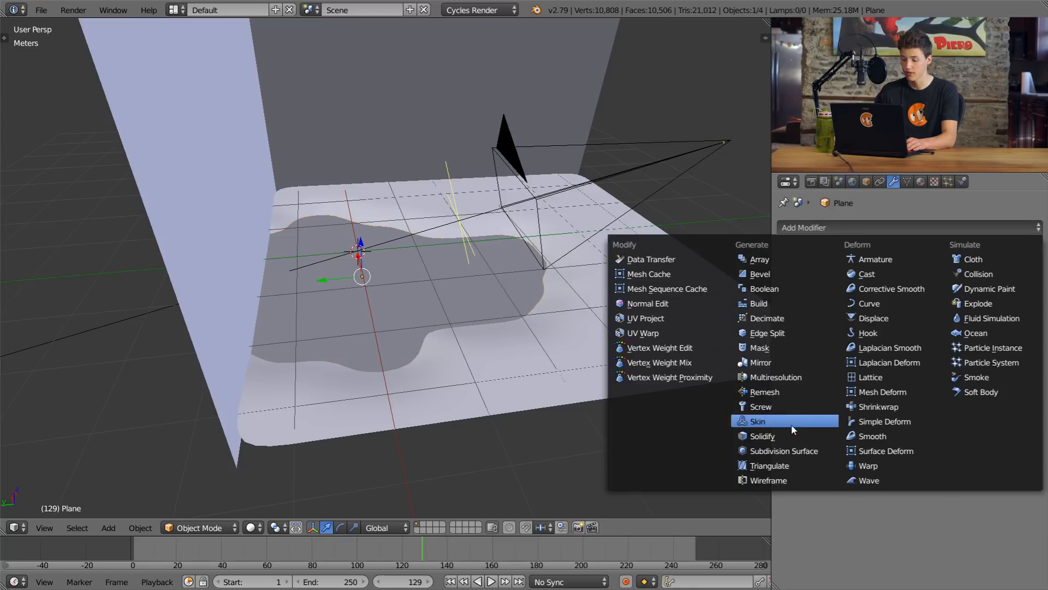
pyautogui.click(791, 451)
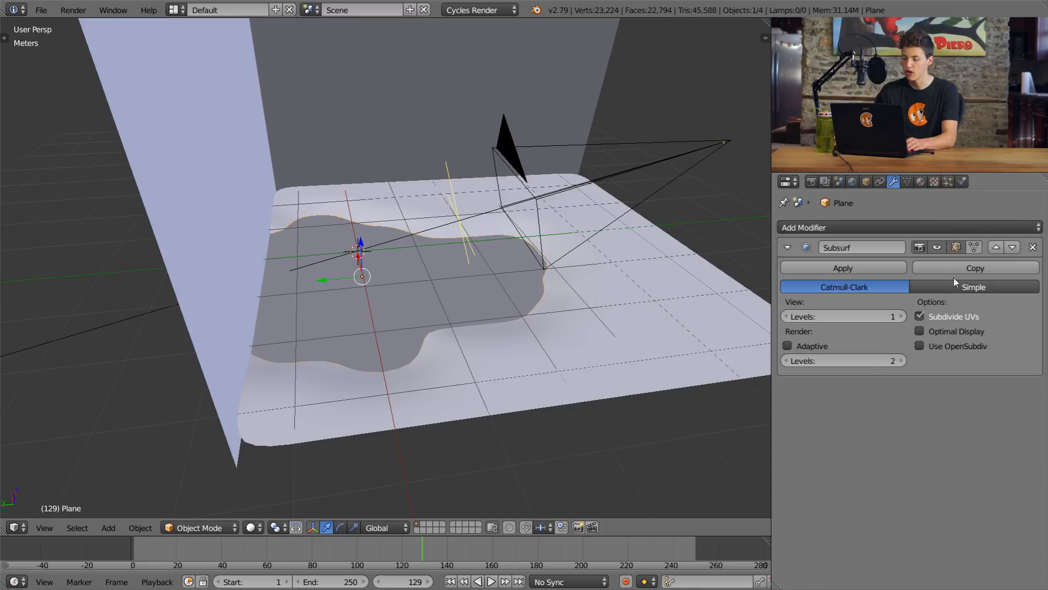
pyautogui.click(956, 291)
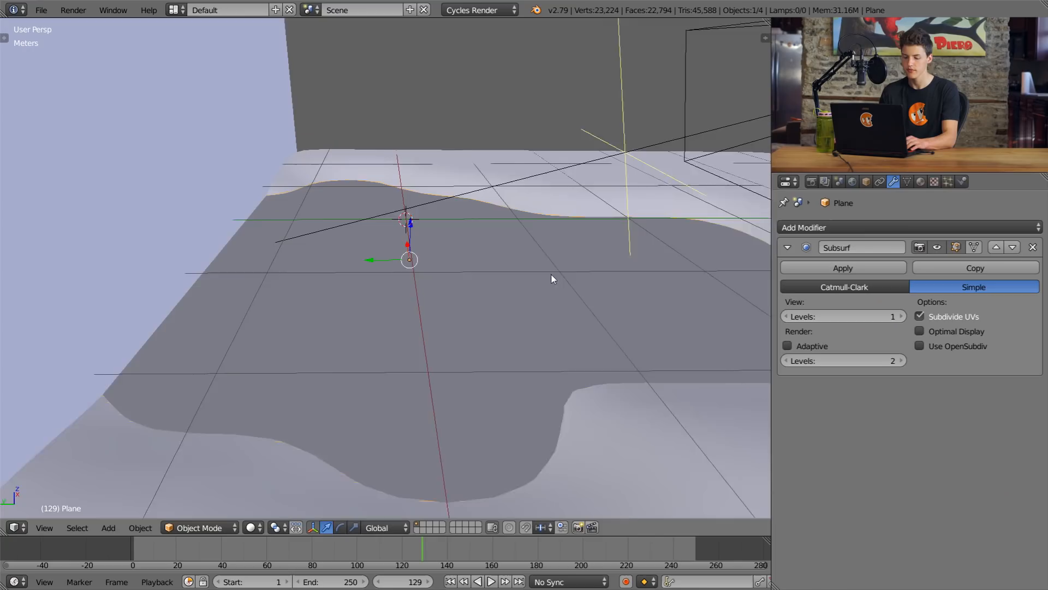
# Step: Set the plane's shading to smooth
pyautogui.moveTo(551, 274); pyautogui.dragTo(313, 231, button='middle')
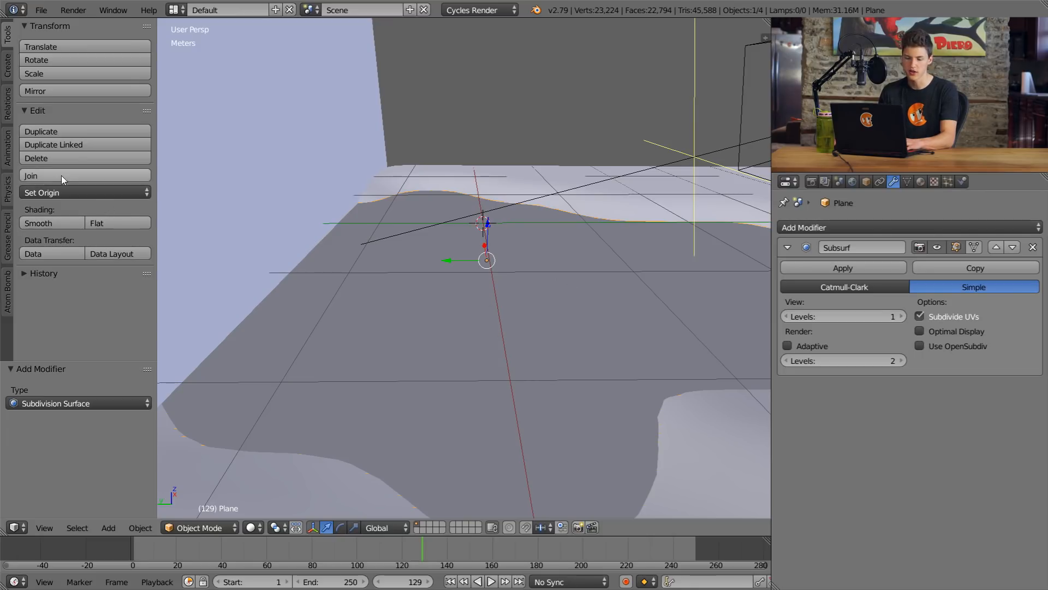
pyautogui.click(49, 222)
pyautogui.press('t')
pyautogui.moveTo(546, 330); pyautogui.dragTo(459, 292, button='middle')
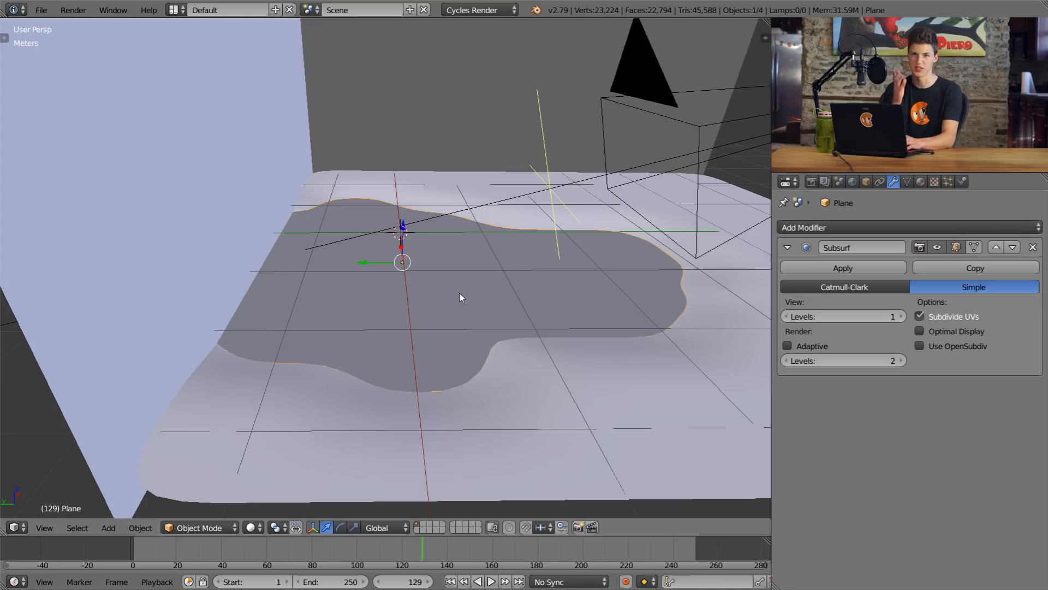
# Step: Deselect everything and preview the scene through the camera in rendered shading
pyautogui.moveTo(482, 276); pyautogui.dragTo(469, 231, button='middle')
pyautogui.moveTo(431, 243); pyautogui.dragTo(398, 250, button='middle')
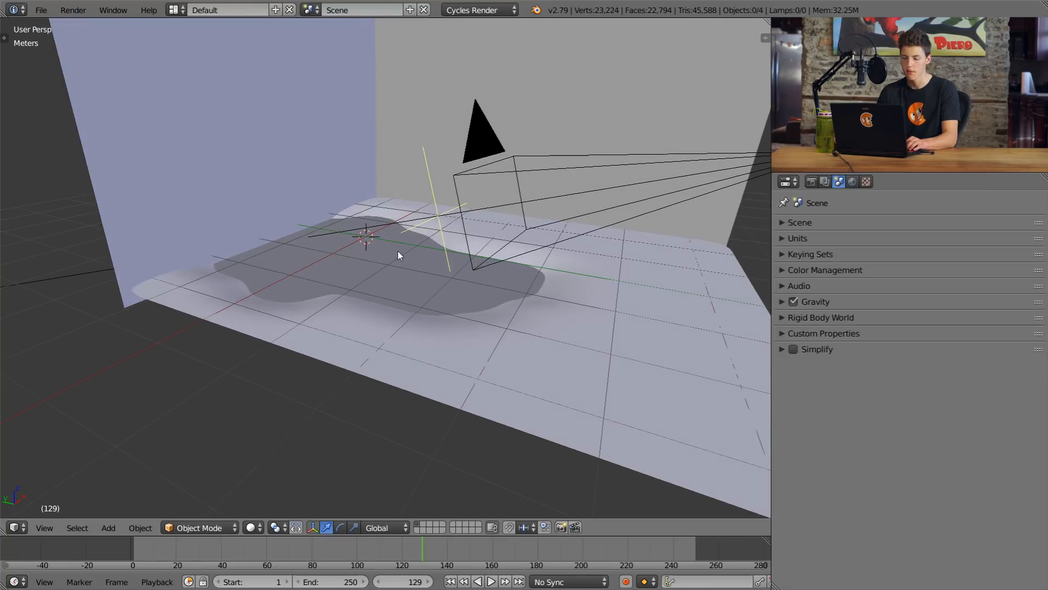
pyautogui.press('KP_0')
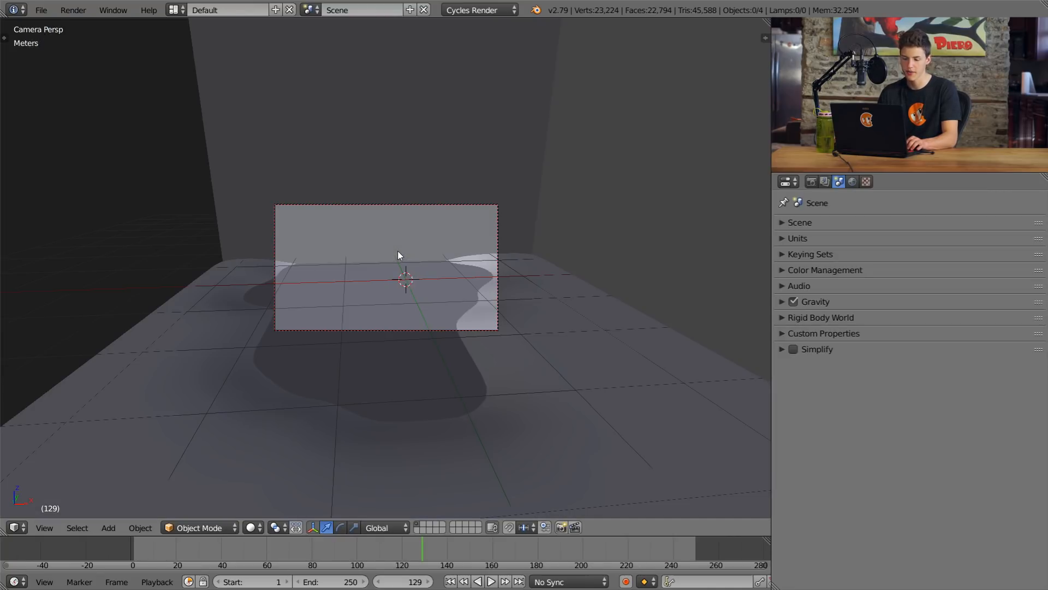
pyautogui.hotkey('shift', 'z')
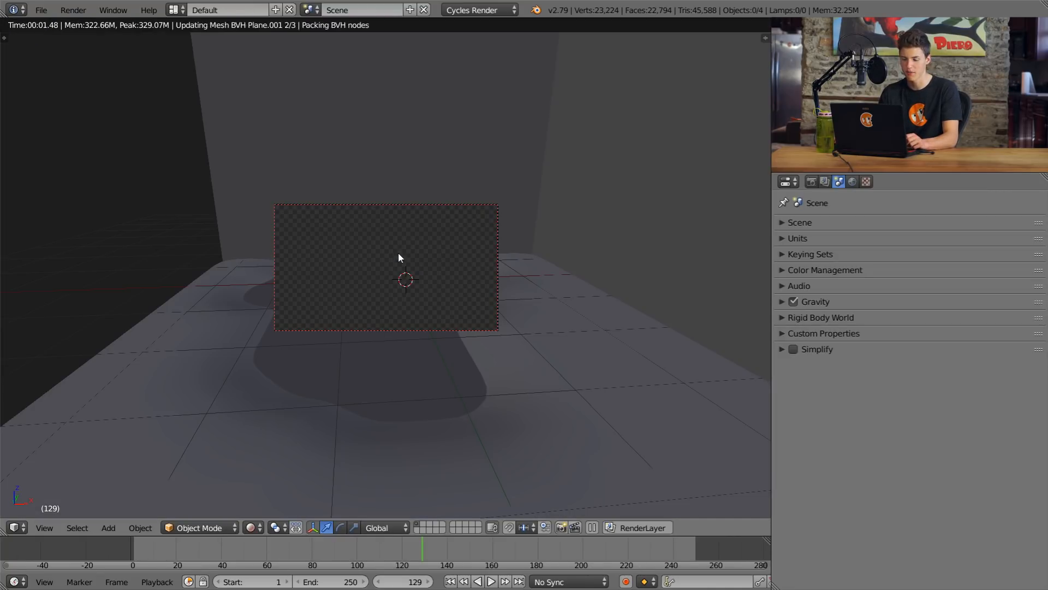
pyautogui.scroll(2, 473, 281)
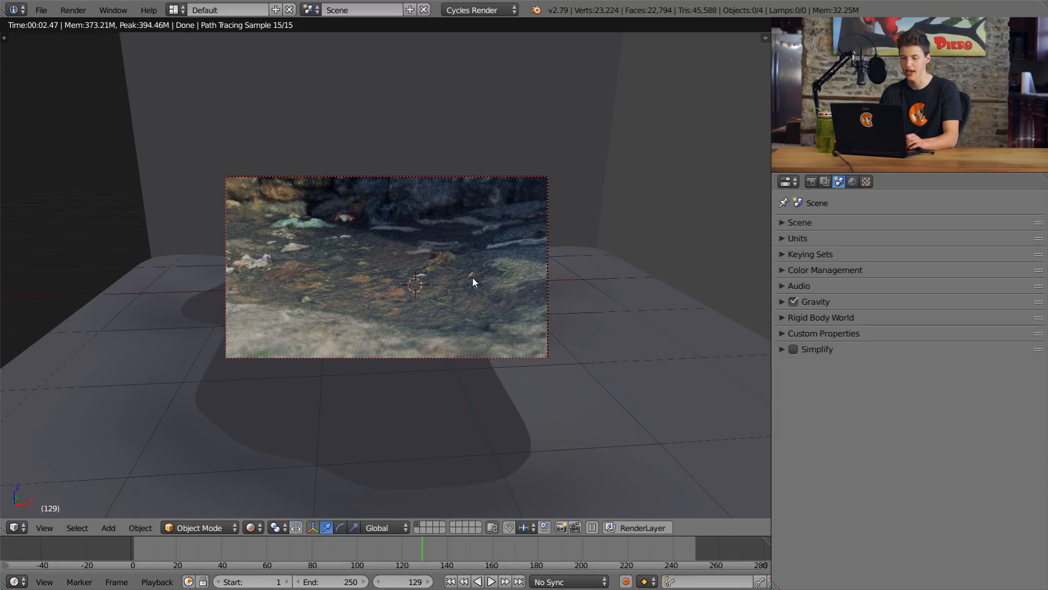
pyautogui.moveTo(454, 278); pyautogui.dragTo(513, 276, button='middle')
pyautogui.scroll(-6, 467, 274)
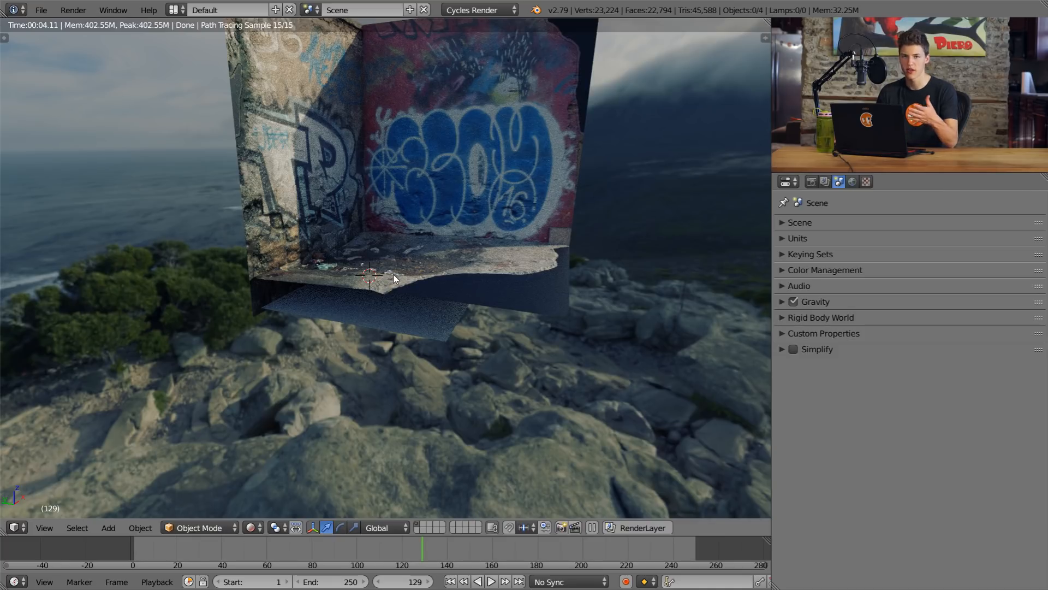
pyautogui.rightClick(407, 317)
pyautogui.press('g')
pyautogui.press('z')
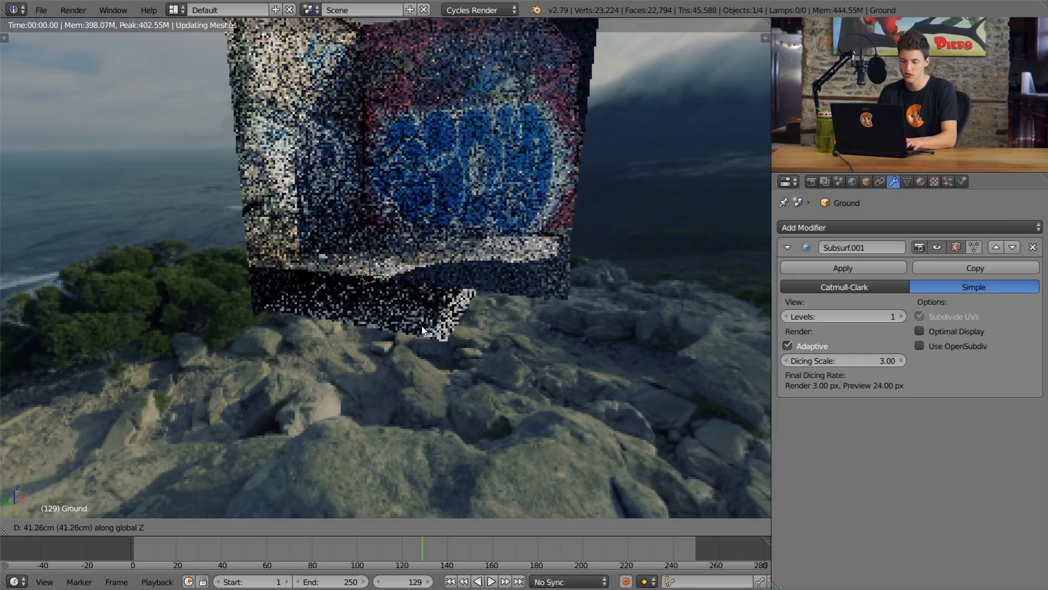
pyautogui.click(431, 318)
pyautogui.hotkey('ctrl', 'z')
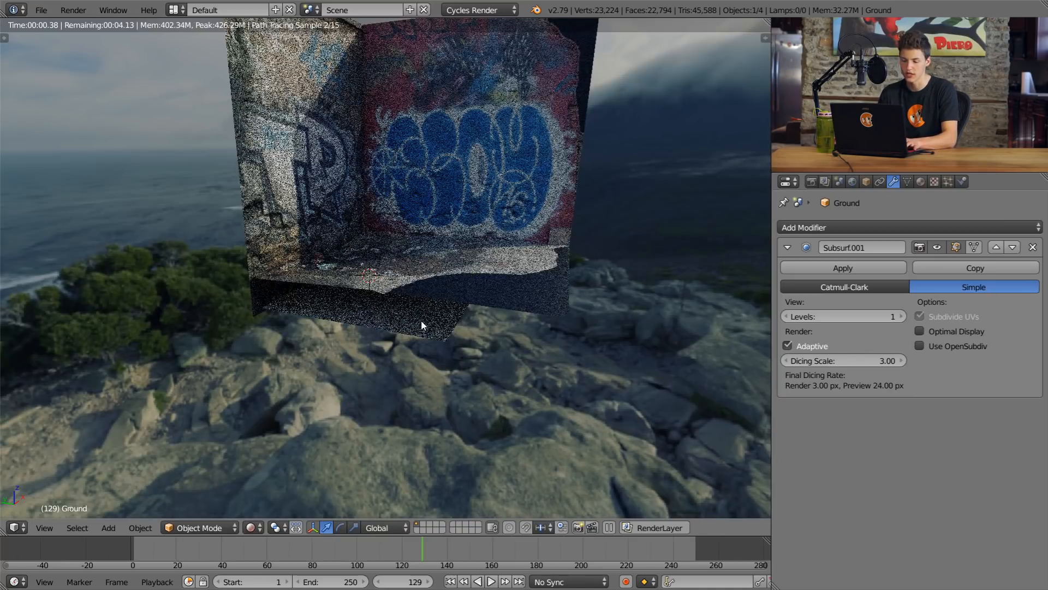
# Step: Raise the subdivided plane about 93 cm along Z and lower it back about 12 cm to fill the ground's low area
pyautogui.rightClick(421, 321)
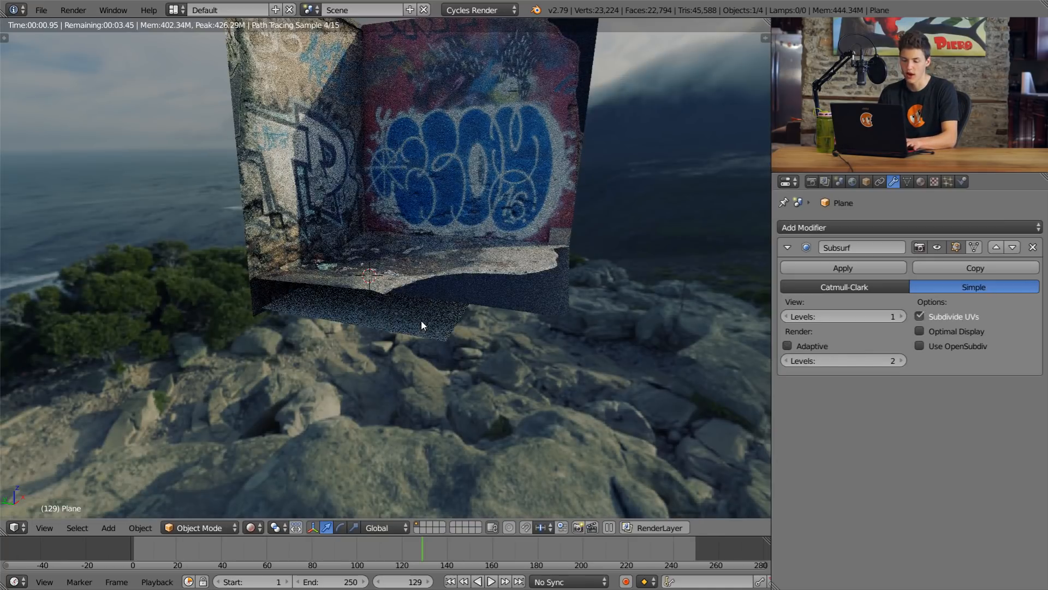
pyautogui.press('g')
pyautogui.press('z')
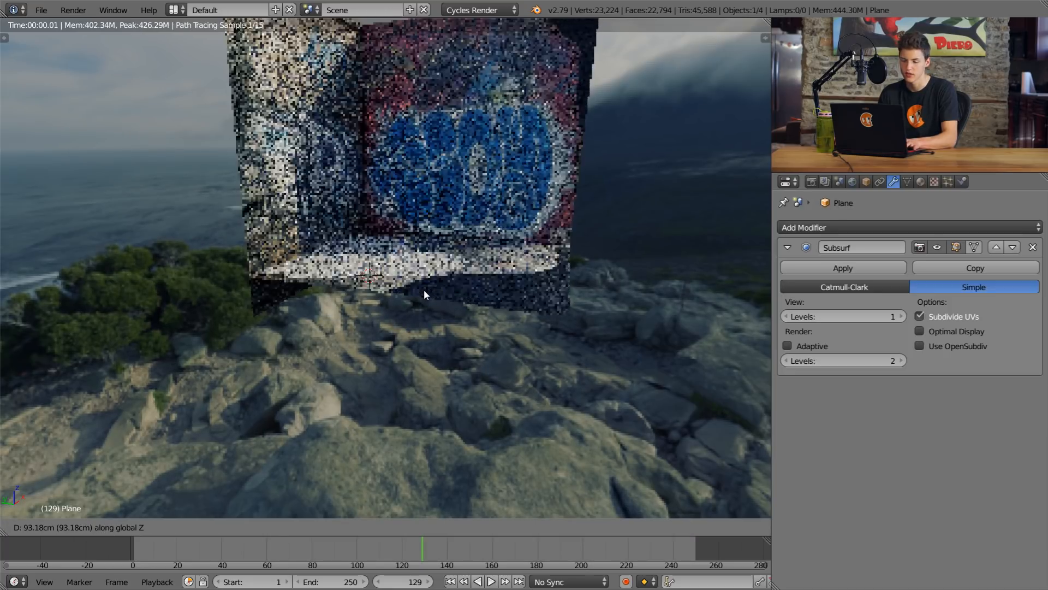
pyautogui.click(424, 290)
pyautogui.moveTo(423, 306); pyautogui.dragTo(422, 325, button='middle')
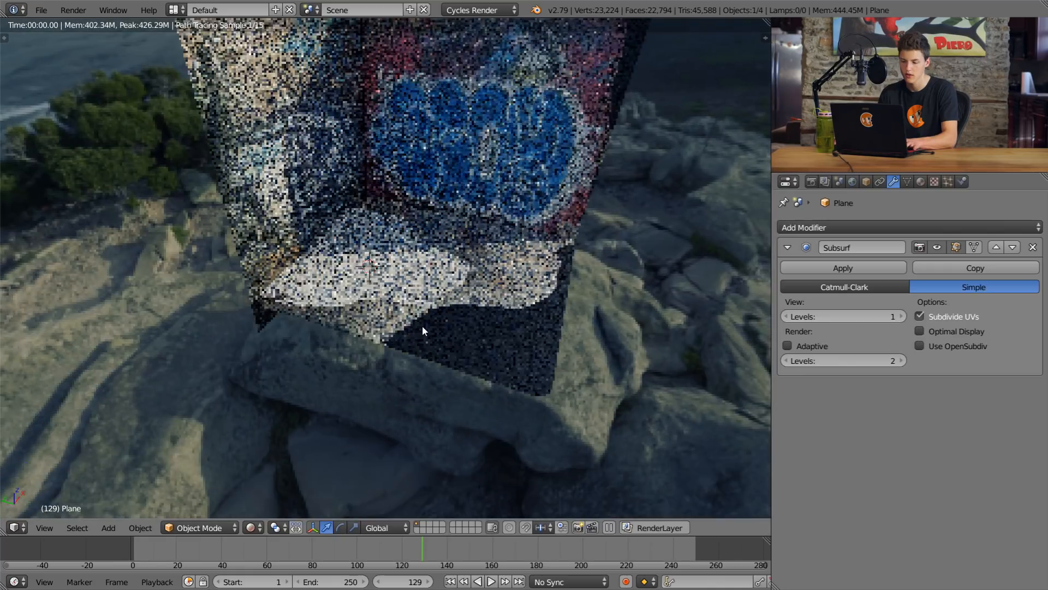
pyautogui.press('g')
pyautogui.press('z')
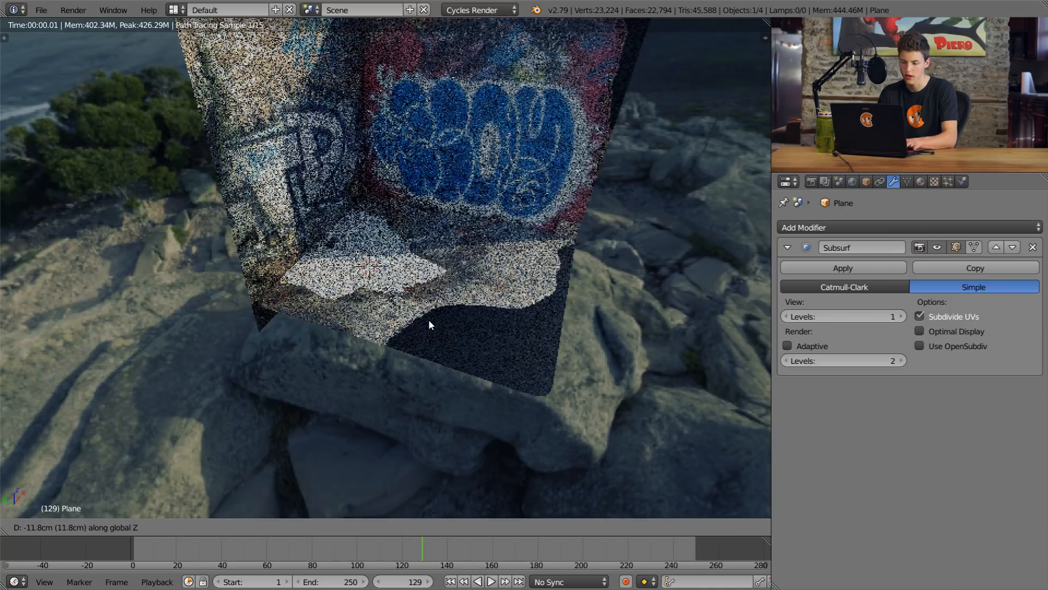
pyautogui.click(428, 316)
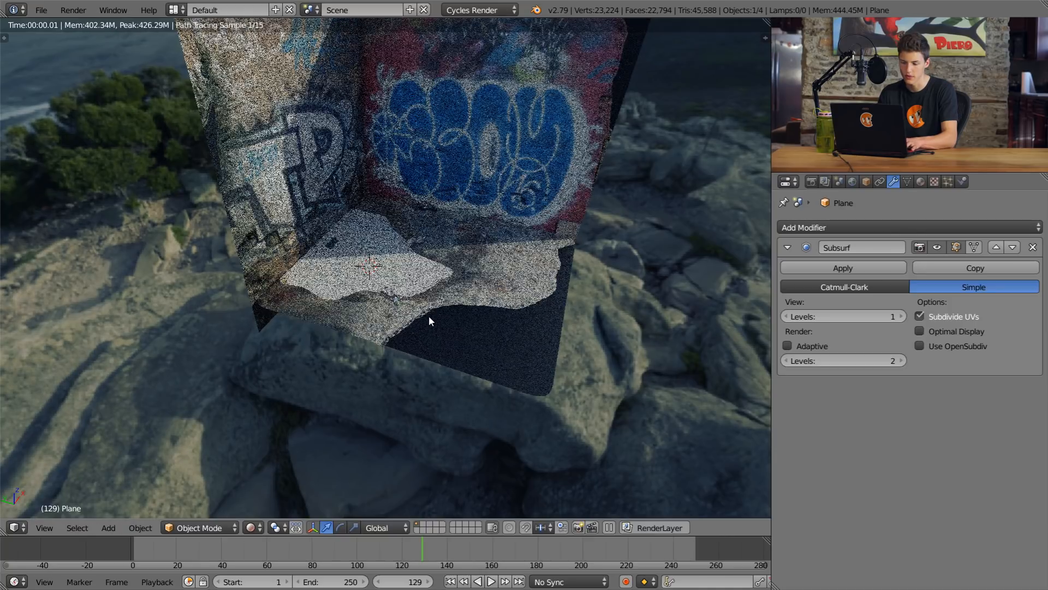
# Step: In the camera view, nudge the plane slightly upward along Z to fine-tune the puddle's water level
pyautogui.press('KP_0')
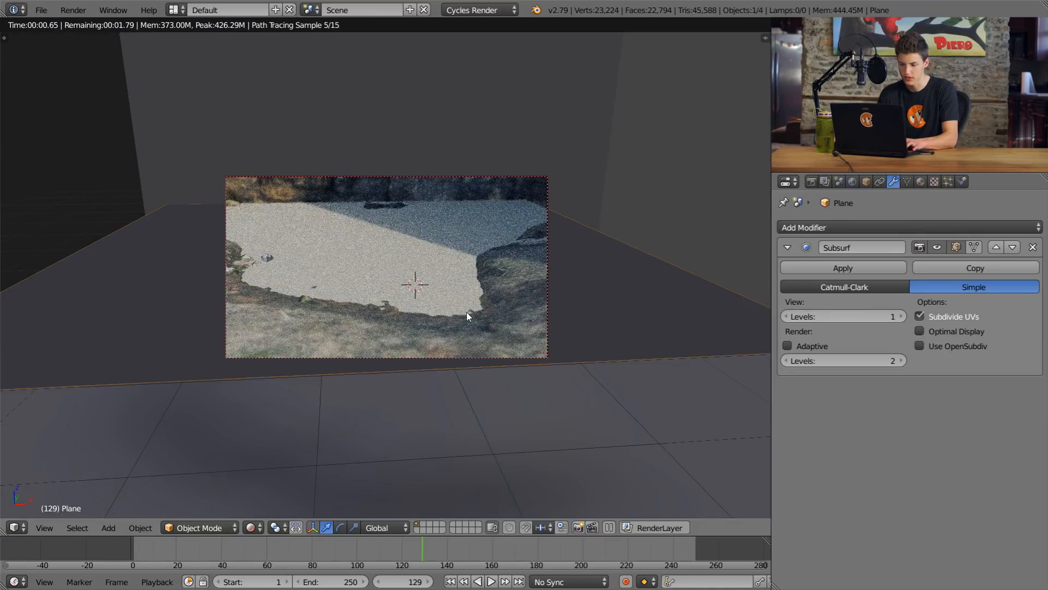
pyautogui.press('g')
pyautogui.press('z')
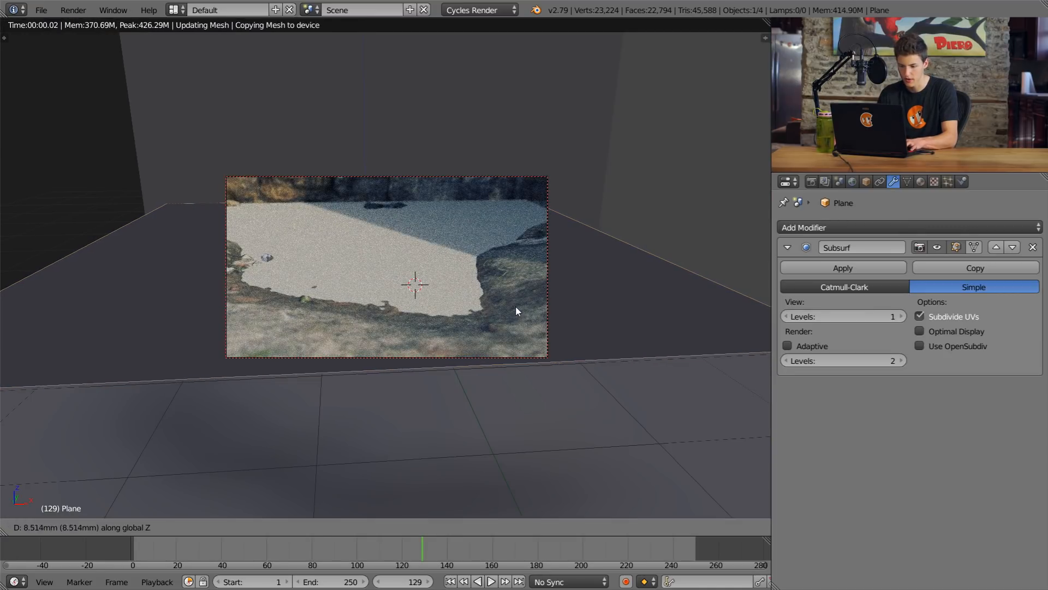
pyautogui.click(515, 302)
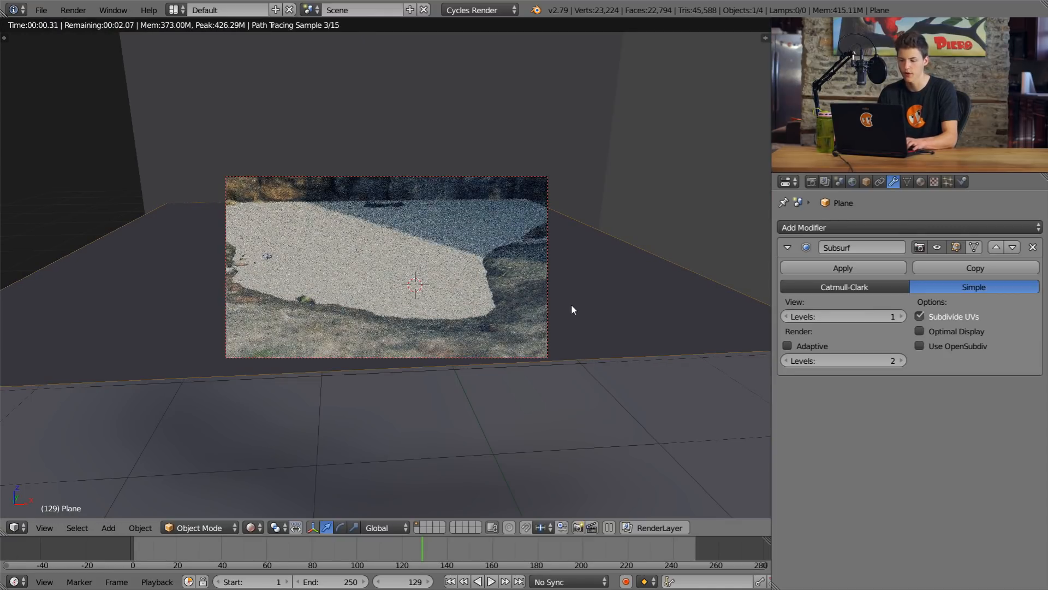
pyautogui.scroll(1, 572, 305)
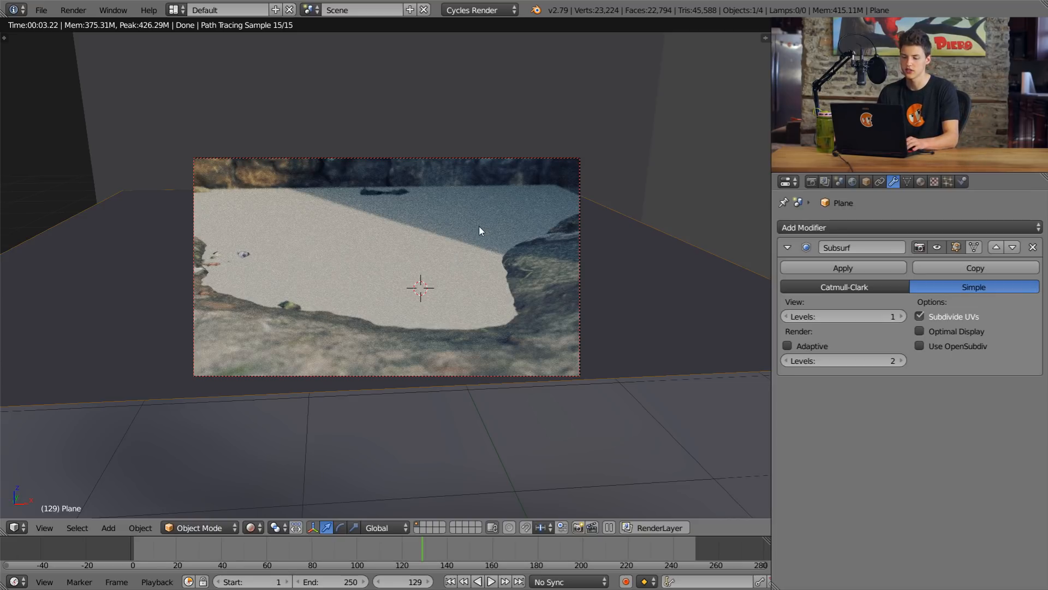
# Step: Return to solid shading and enable Dynamic Paint physics on the puddle plane, adding it as a canvas
pyautogui.hotkey('shift', 'z')
pyautogui.moveTo(397, 269)
pyautogui.mouseDown(button='middle')
pyautogui.moveTo(381, 262)
pyautogui.moveTo(456, 267)
pyautogui.moveTo(407, 263)
pyautogui.mouseUp(button='middle')
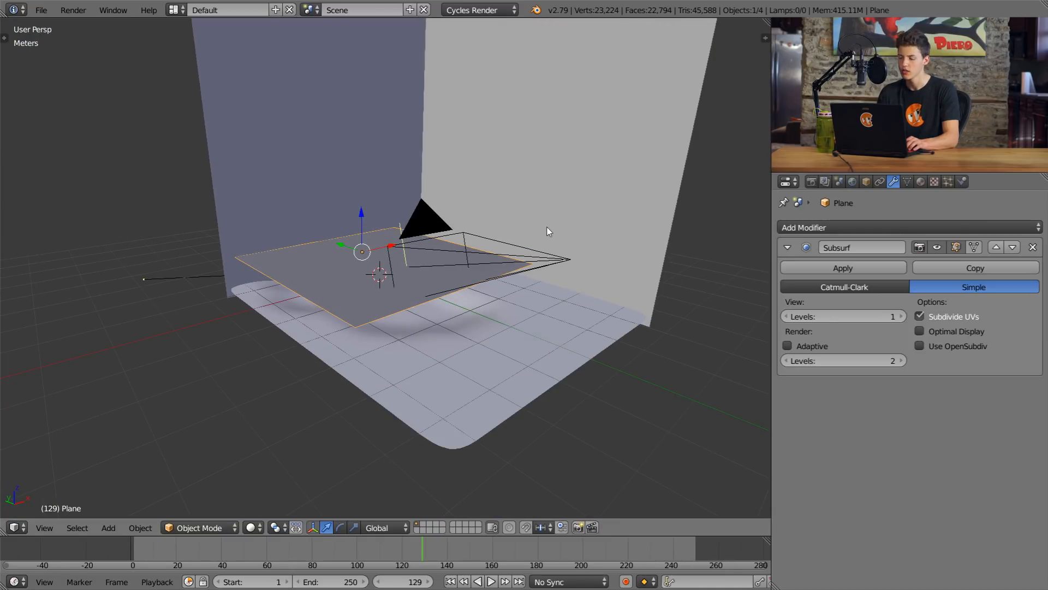
pyautogui.click(787, 247)
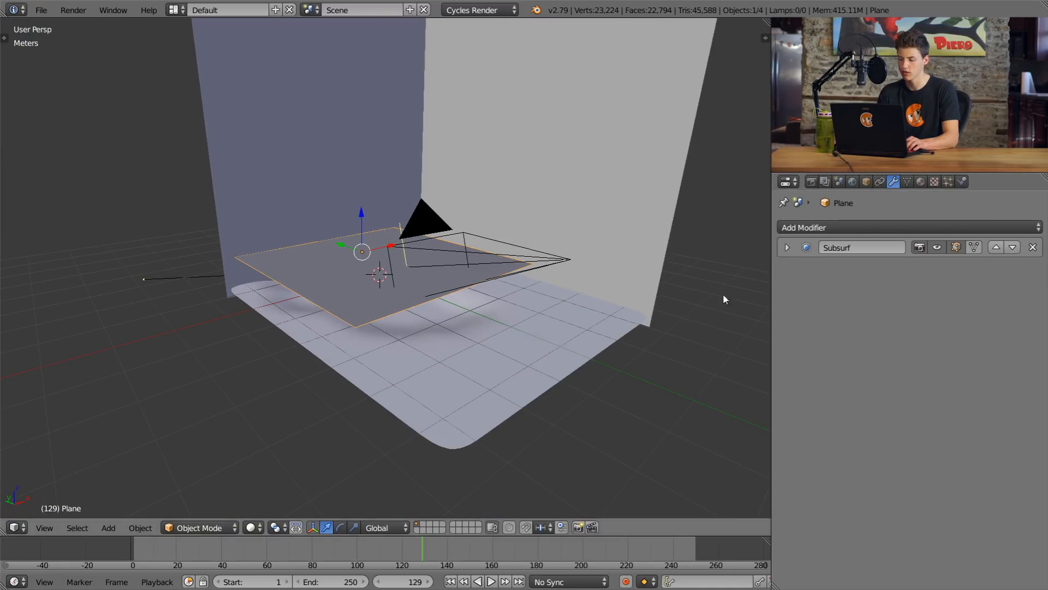
pyautogui.click(962, 181)
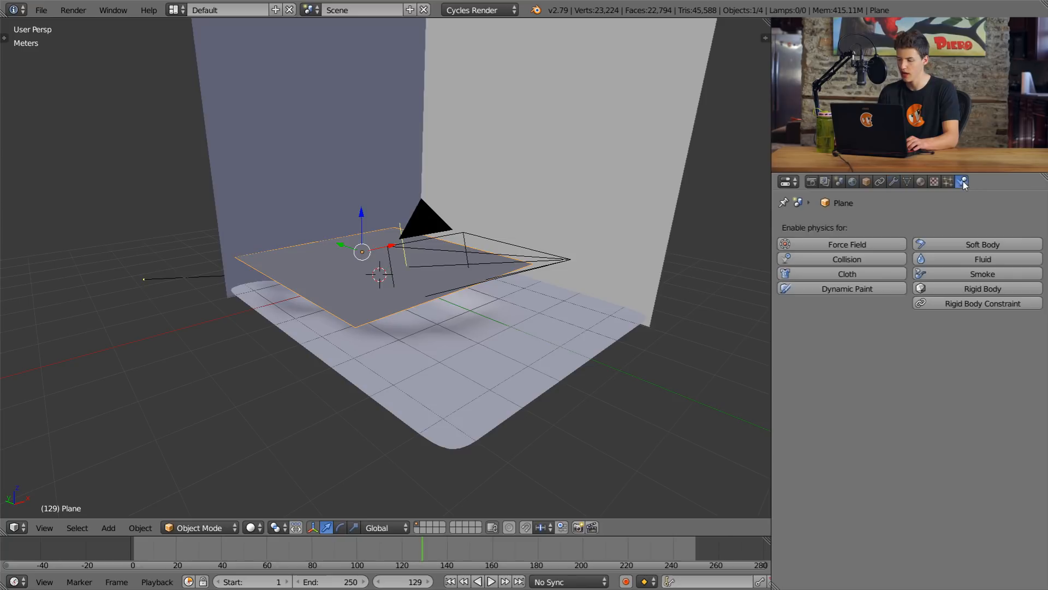
pyautogui.click(855, 290)
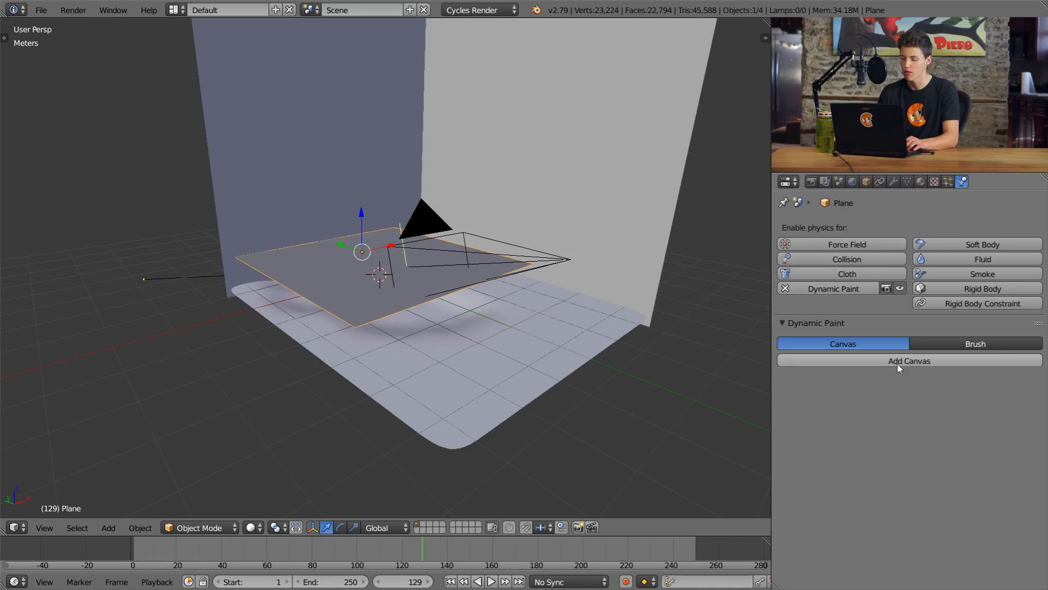
pyautogui.click(898, 364)
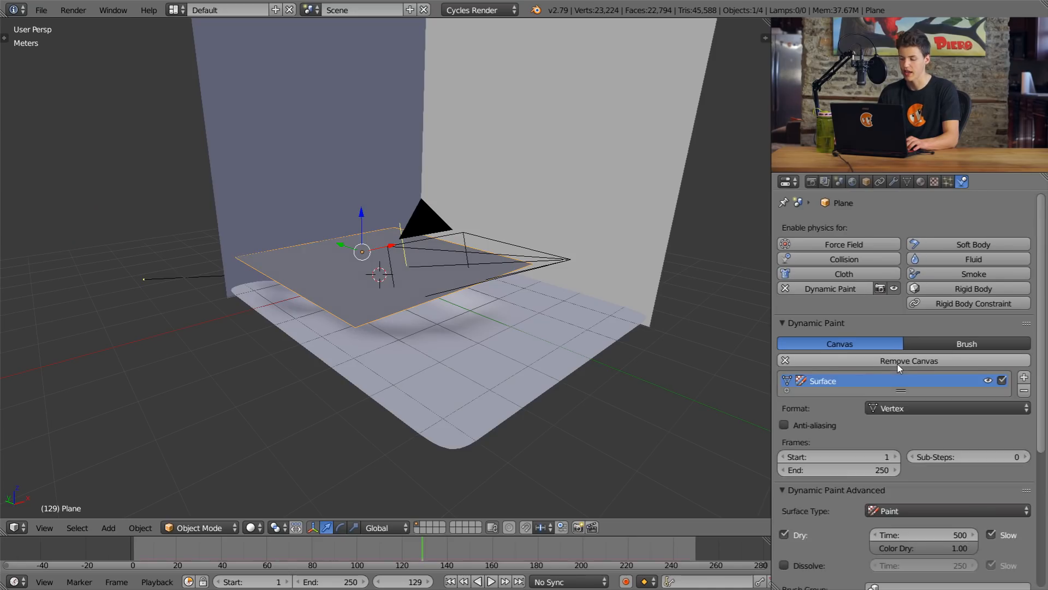
# Step: Set the Dynamic Paint canvas's surface type to Waves
pyautogui.scroll(-3, 899, 365)
pyautogui.scroll(-2, 899, 365)
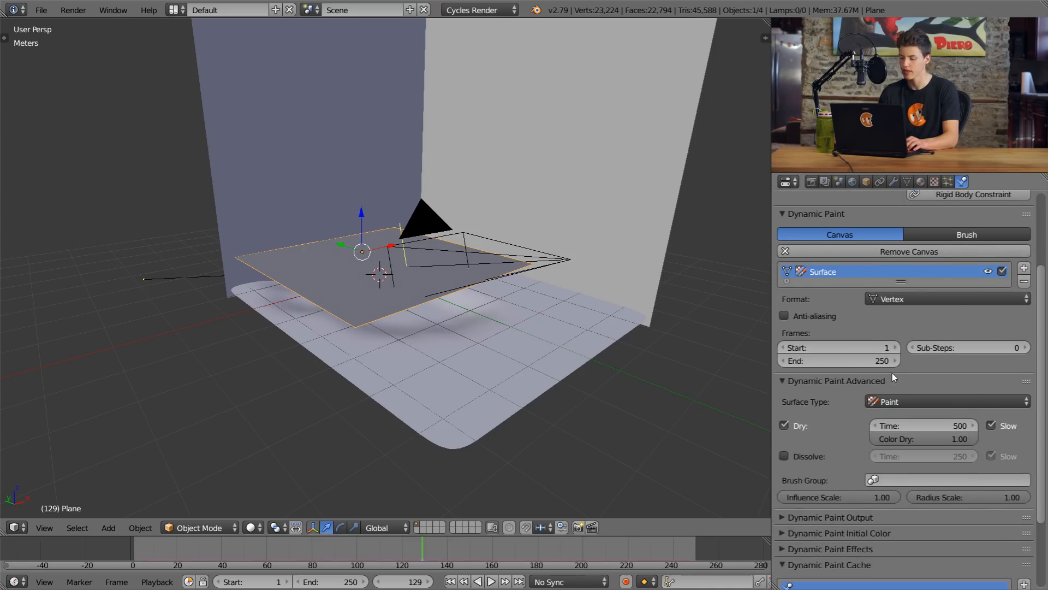
pyautogui.click(897, 402)
pyautogui.click(895, 341)
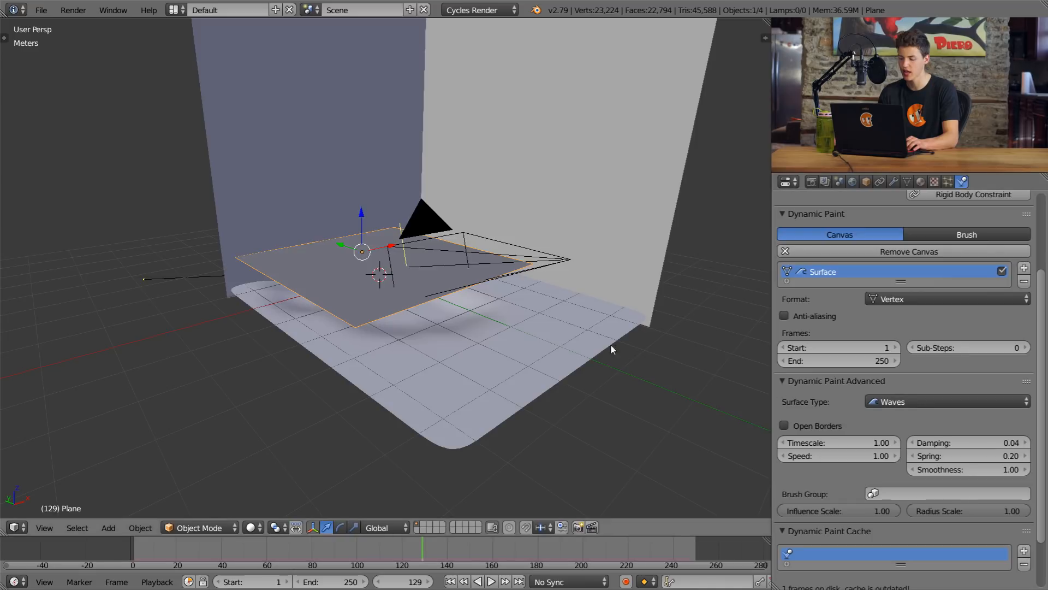
pyautogui.scroll(-3, 507, 347)
pyautogui.scroll(6, 507, 345)
# Step: Add a new mesh plane and move it up along Z to near the top of the walls
pyautogui.moveTo(497, 339); pyautogui.dragTo(431, 274, button='middle')
pyautogui.hotkey('shift', 'a')
pyautogui.moveTo(434, 271)
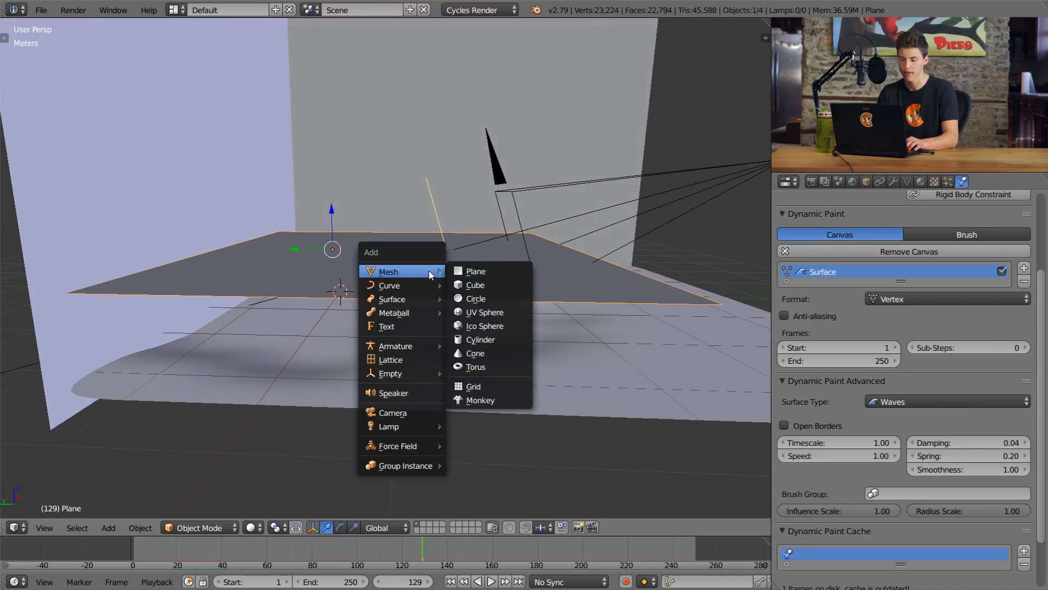
pyautogui.click(476, 271)
pyautogui.scroll(-6, 458, 278)
pyautogui.moveTo(457, 272); pyautogui.dragTo(441, 274, button='middle')
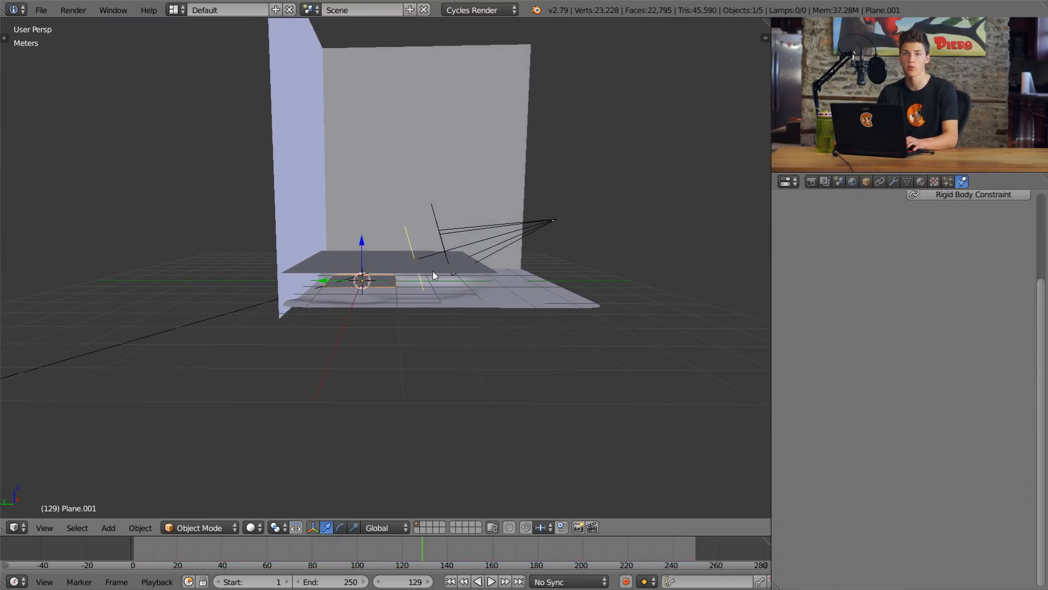
pyautogui.scroll(-4, 432, 271)
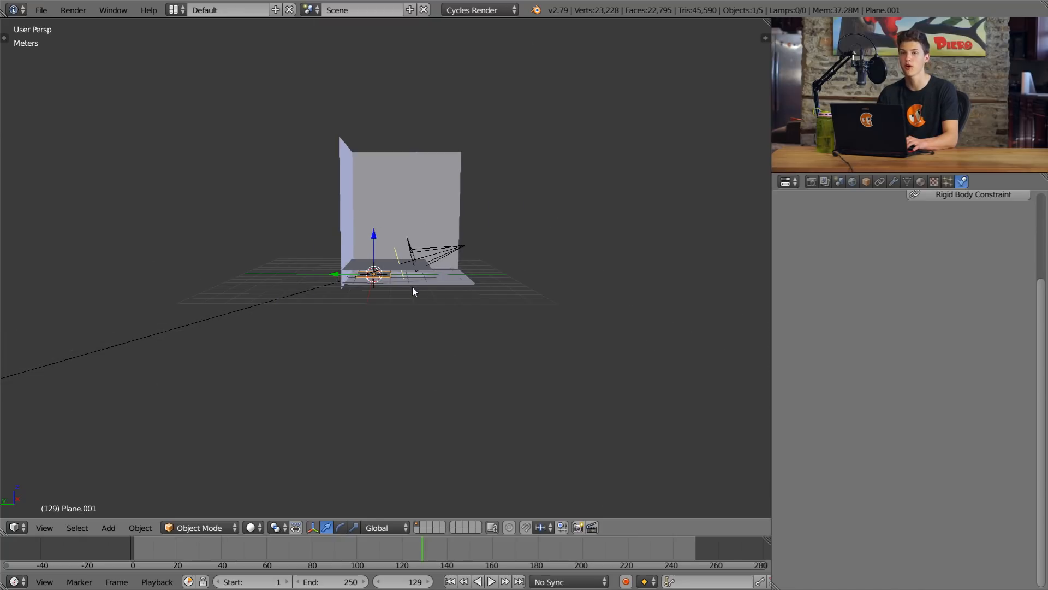
pyautogui.press('g')
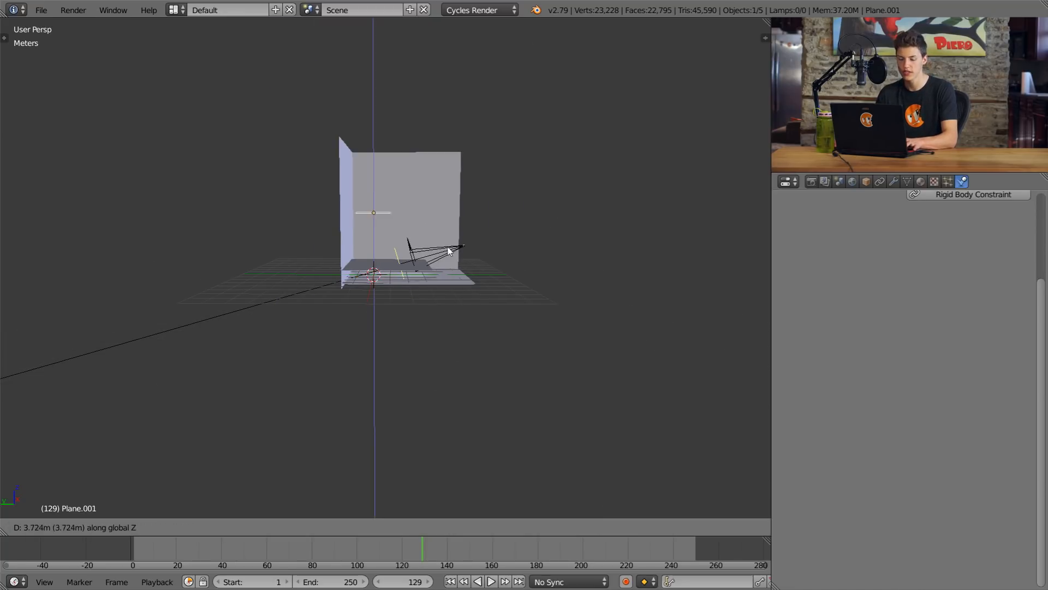
pyautogui.click(474, 192)
# Step: Scale the raised plane until it spans the area between the walls above the puddle
pyautogui.moveTo(474, 192); pyautogui.dragTo(437, 235, button='middle')
pyautogui.press('s')
pyautogui.click(675, 223)
pyautogui.press('s')
pyautogui.click(561, 204)
pyautogui.press('s')
pyautogui.click(392, 162)
pyautogui.press('s')
pyautogui.click(570, 189)
pyautogui.moveTo(570, 189); pyautogui.dragTo(440, 178, button='middle')
pyautogui.press('s')
pyautogui.click(421, 180)
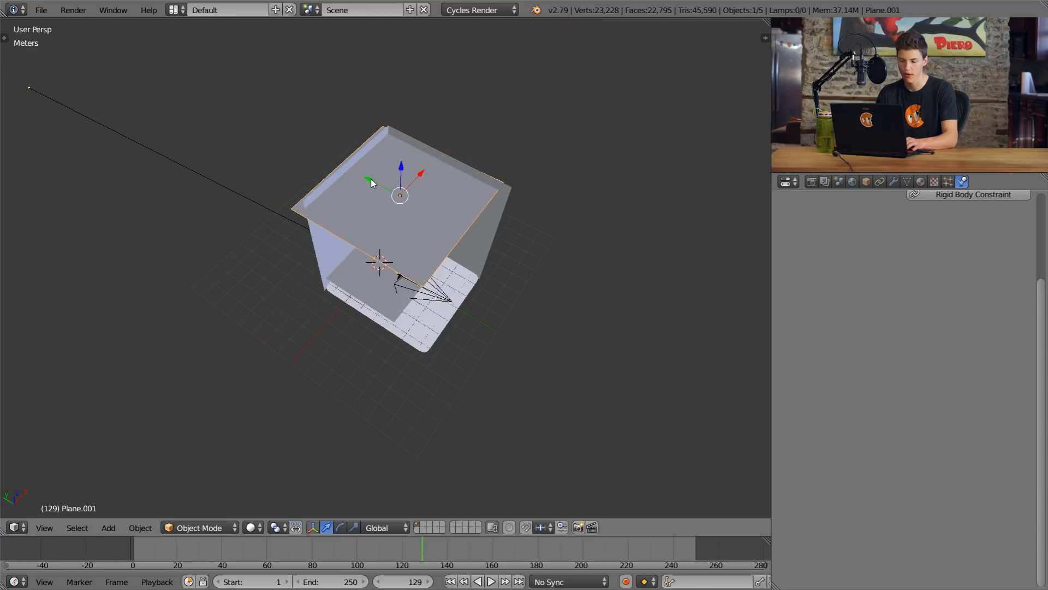
pyautogui.press('s')
pyautogui.click(404, 191)
pyautogui.press('s')
pyautogui.click(402, 198)
pyautogui.press('s')
pyautogui.click(415, 191)
# Step: Add a new particle system to the raised plane
pyautogui.moveTo(423, 188); pyautogui.dragTo(428, 184)
pyautogui.moveTo(431, 183); pyautogui.dragTo(454, 139, button='middle')
pyautogui.scroll(5, 455, 143)
pyautogui.keyDown('shift'); pyautogui.moveTo(465, 203); pyautogui.dragTo(508, 309, button='middle'); pyautogui.keyUp('shift')
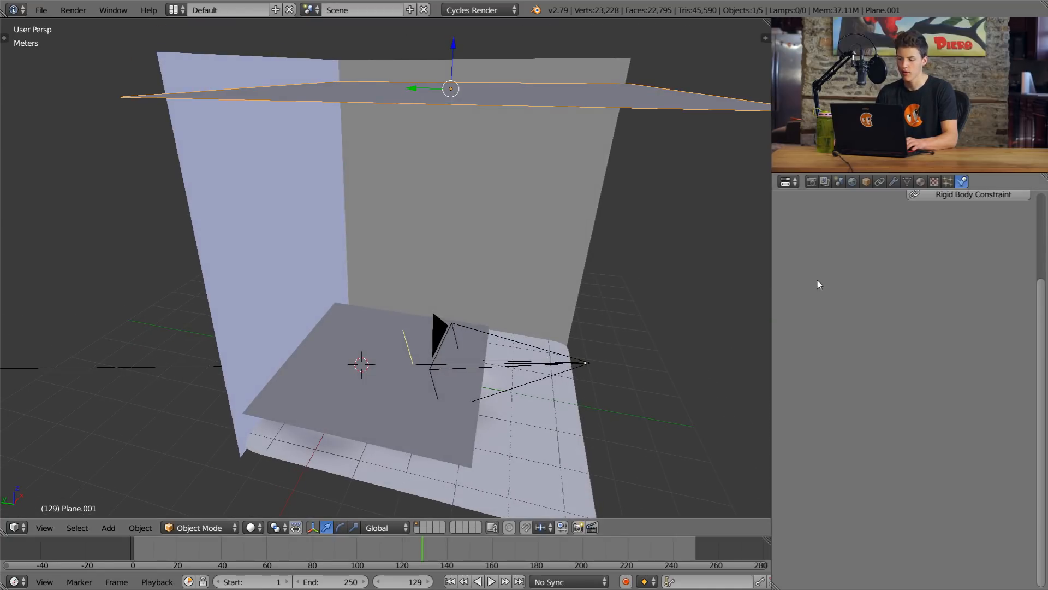
pyautogui.scroll(5, 818, 282)
pyautogui.scroll(-5, 634, 258)
pyautogui.scroll(2, 577, 245)
pyautogui.moveTo(576, 241); pyautogui.dragTo(562, 223, button='middle')
pyautogui.keyDown('shift'); pyautogui.moveTo(562, 223); pyautogui.dragTo(521, 242, button='middle'); pyautogui.keyUp('shift')
pyautogui.click(948, 182)
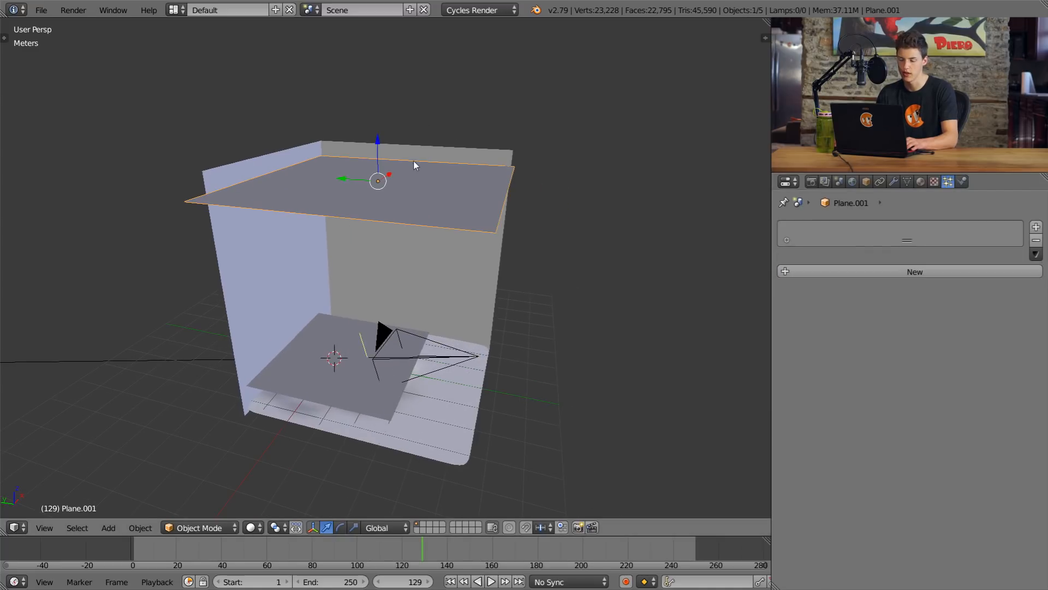
pyautogui.click(880, 268)
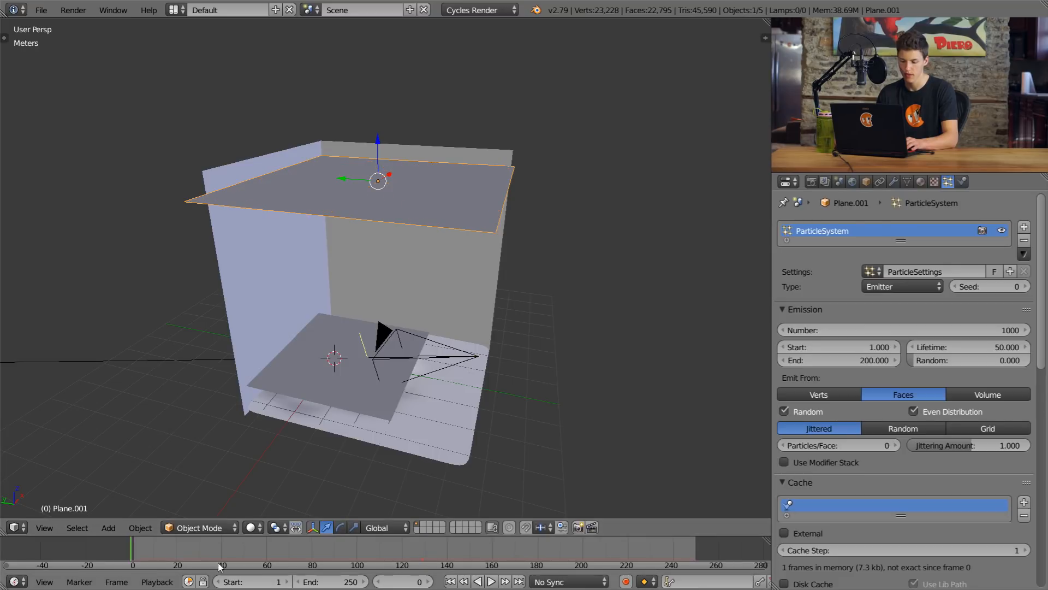
# Step: Play the animation from frame 0 to check how the particles fall, and pause it
pyautogui.click(492, 581)
pyautogui.moveTo(470, 375); pyautogui.dragTo(482, 344, button='middle')
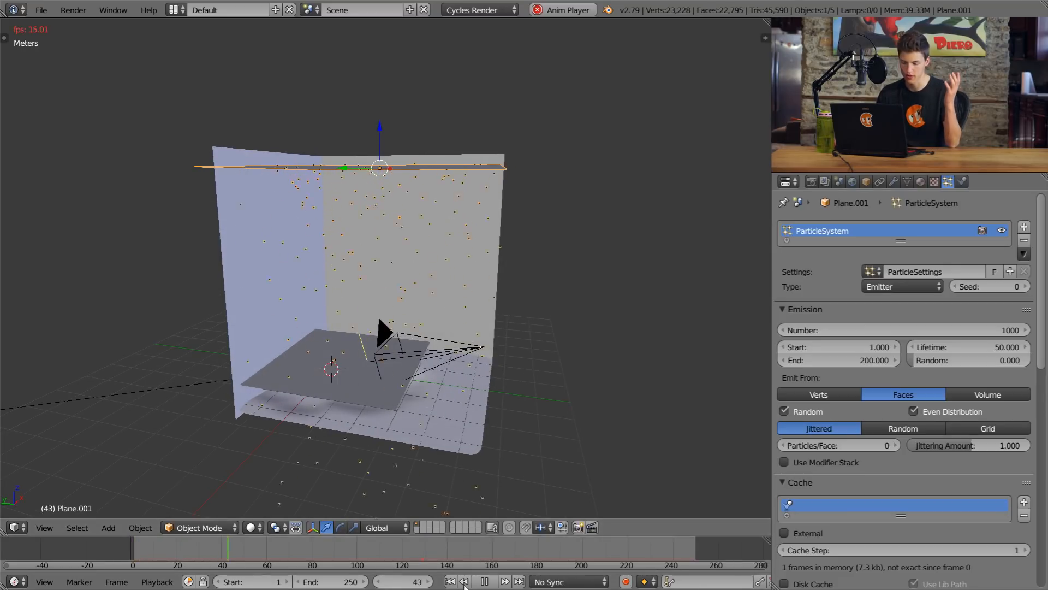
pyautogui.click(484, 581)
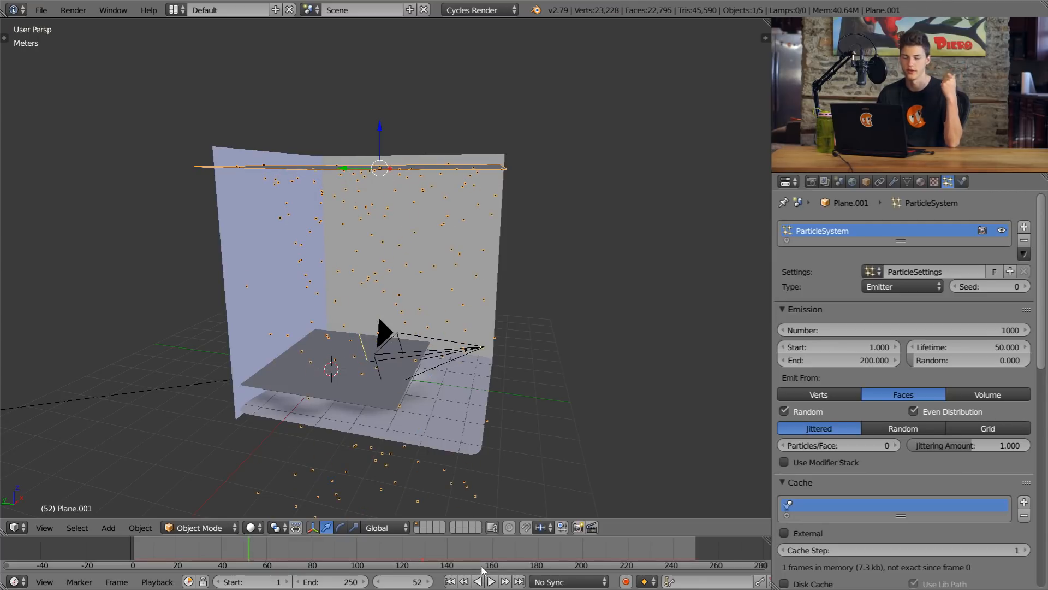
# Step: Set the particle system's emission number to 100
pyautogui.click(835, 326)
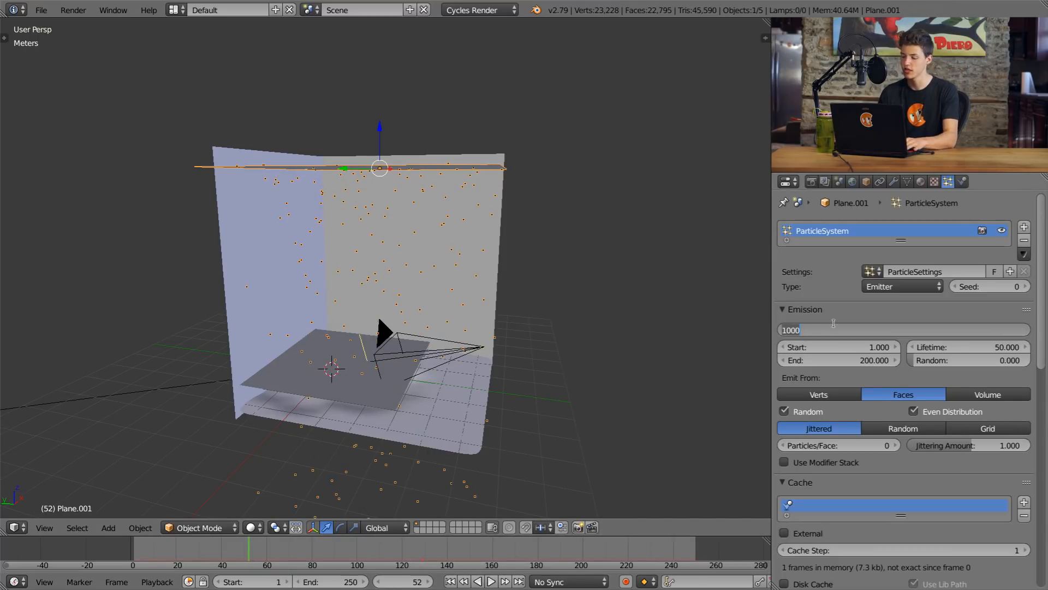
pyautogui.write('100')
pyautogui.press('Return')
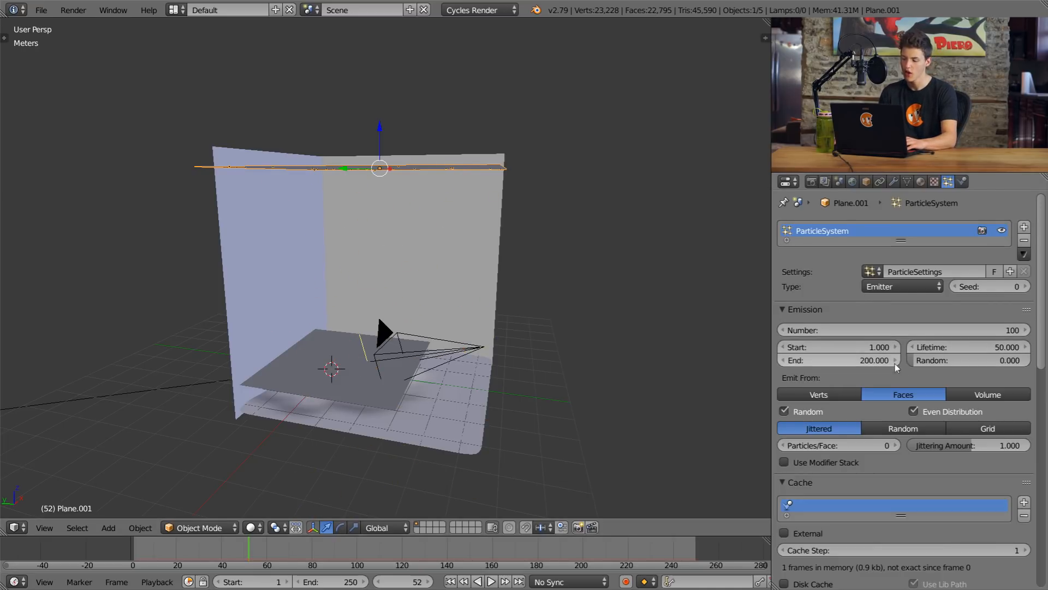
# Step: Disable Emitter in the particle render settings and preview the scene in rendered shading
pyautogui.scroll(-2, 917, 338)
pyautogui.scroll(-9, 961, 299)
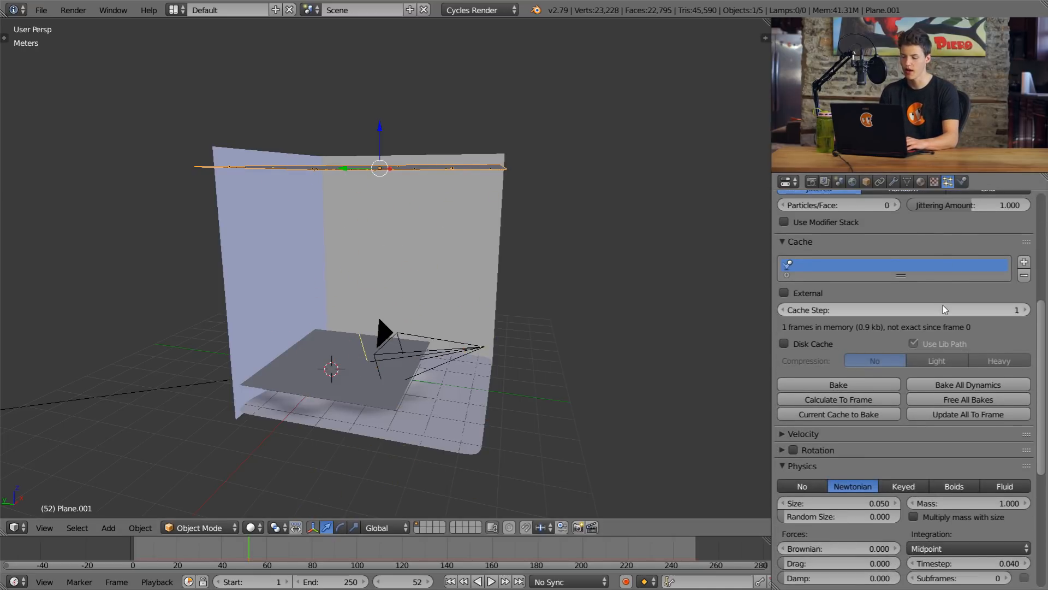
pyautogui.scroll(-12, 945, 310)
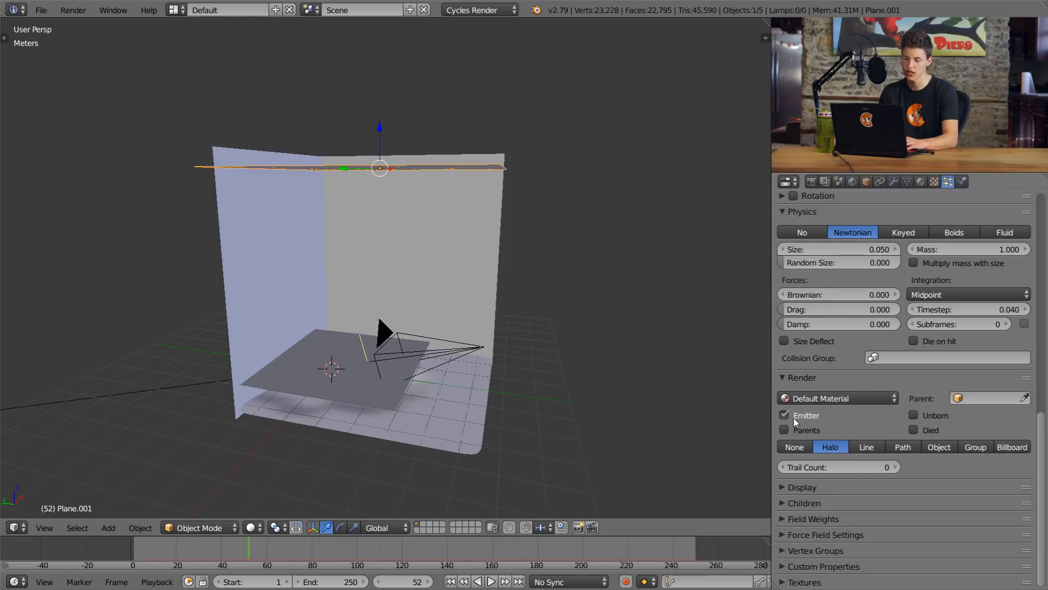
pyautogui.hotkey('shift', 'z')
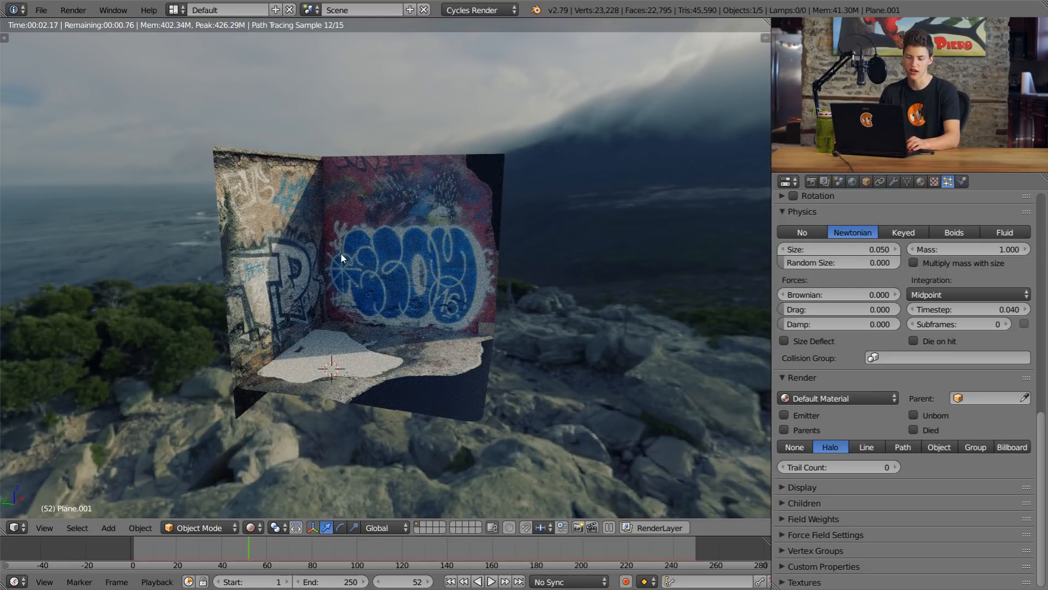
# Step: Return to solid shading and make the raised emitter plane a Dynamic Paint brush
pyautogui.moveTo(431, 387)
pyautogui.mouseDown(button='middle')
pyautogui.moveTo(382, 388)
pyautogui.moveTo(502, 354)
pyautogui.moveTo(457, 330)
pyautogui.moveTo(491, 306)
pyautogui.moveTo(494, 284)
pyautogui.moveTo(428, 316)
pyautogui.mouseUp(button='middle')
pyautogui.hotkey('shift', 'z')
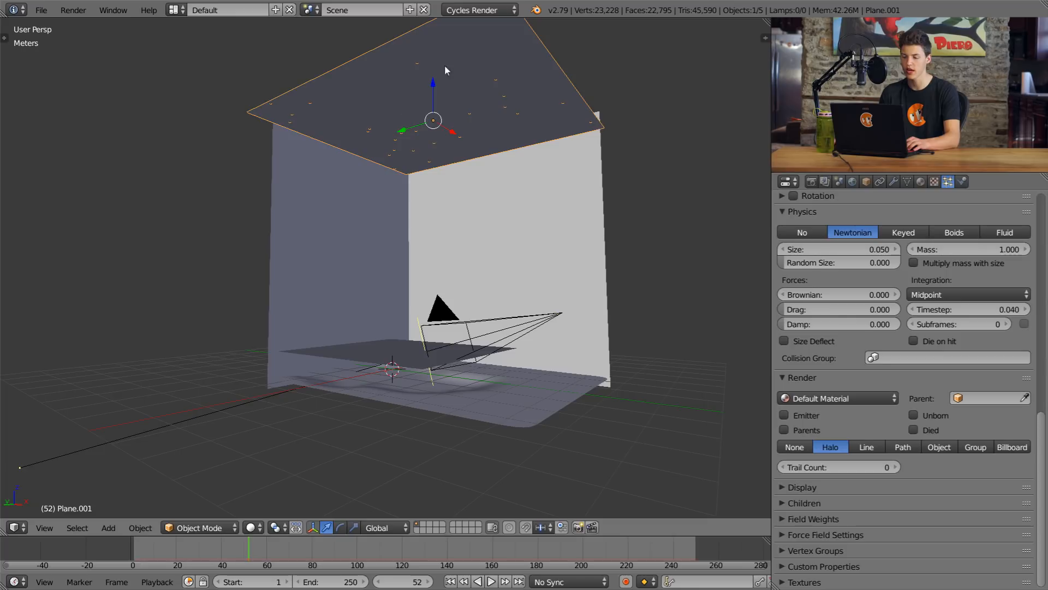
pyautogui.click(962, 181)
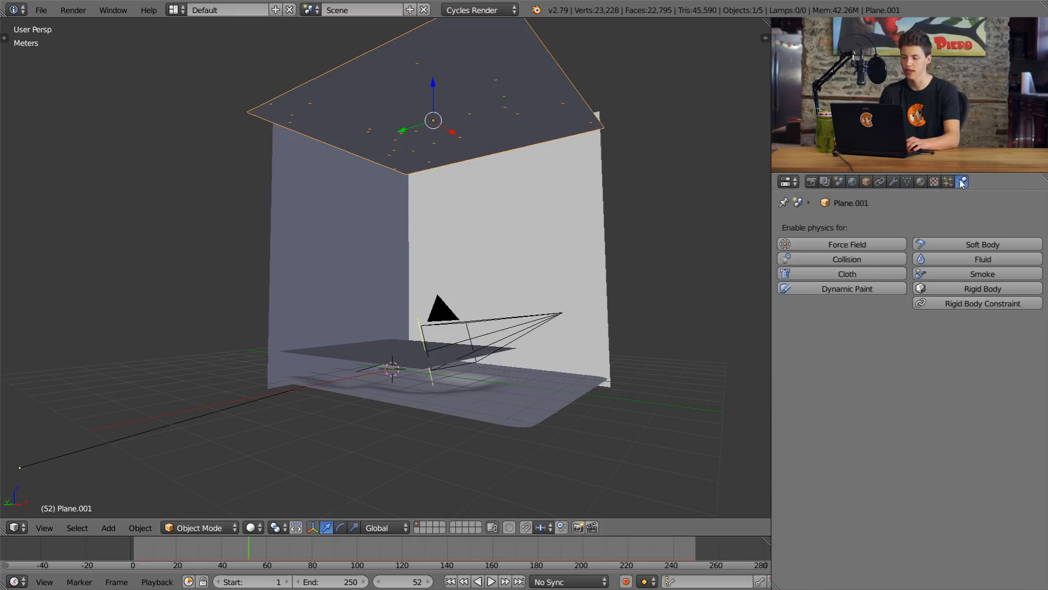
pyautogui.click(853, 287)
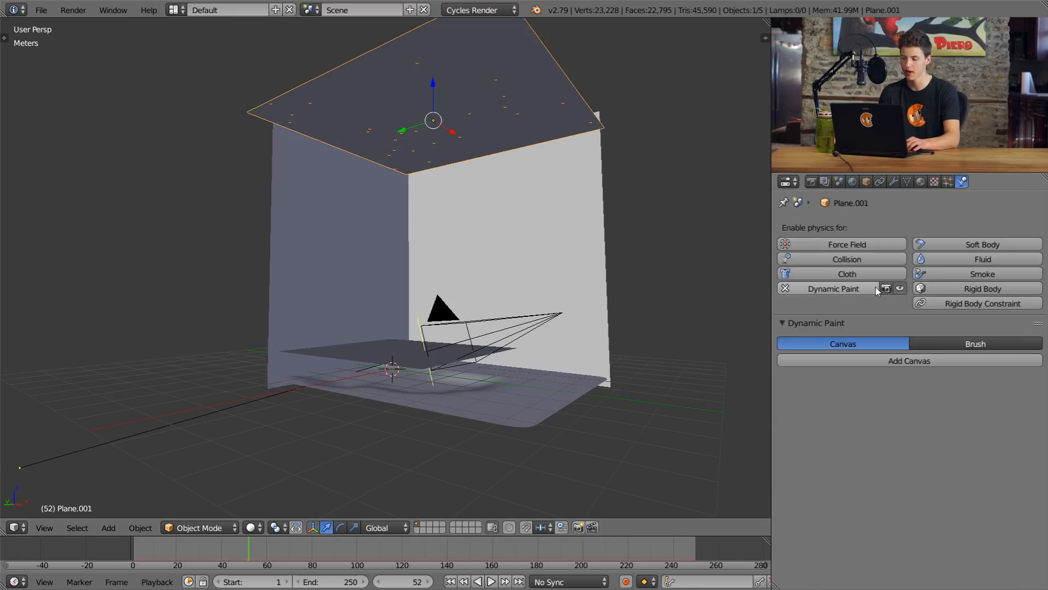
pyautogui.click(939, 345)
pyautogui.click(930, 363)
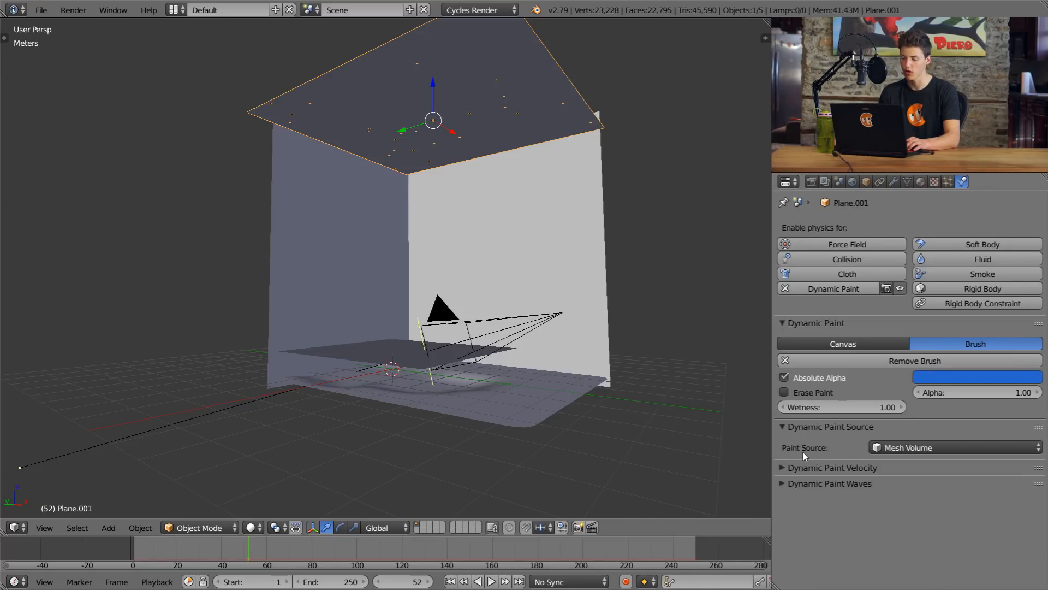
# Step: Set the brush's paint source to Particle System and choose ParticleSystem as its source
pyautogui.click(908, 448)
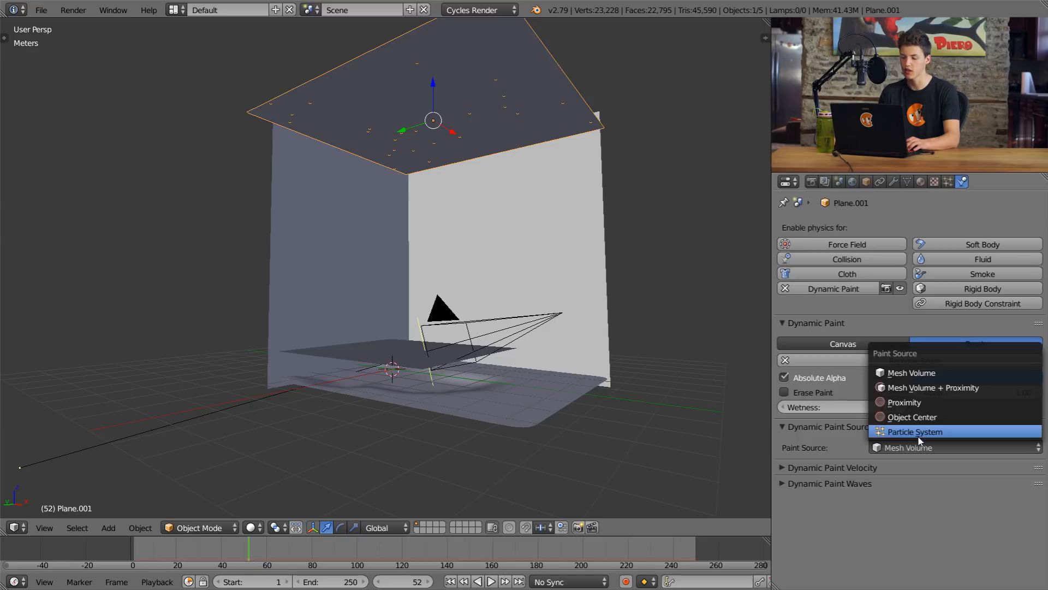
pyautogui.click(921, 432)
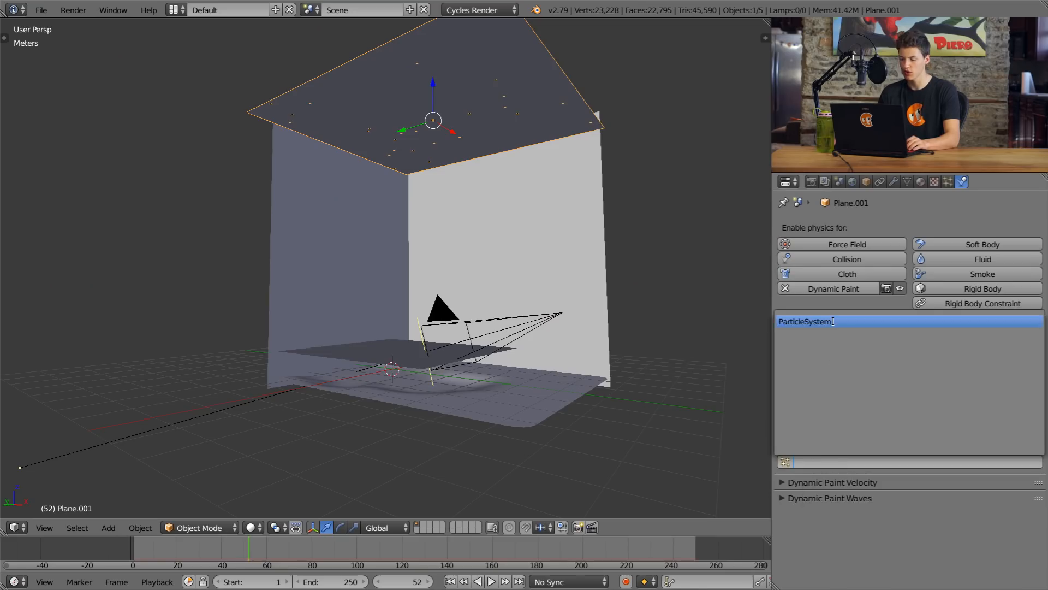
pyautogui.click(833, 321)
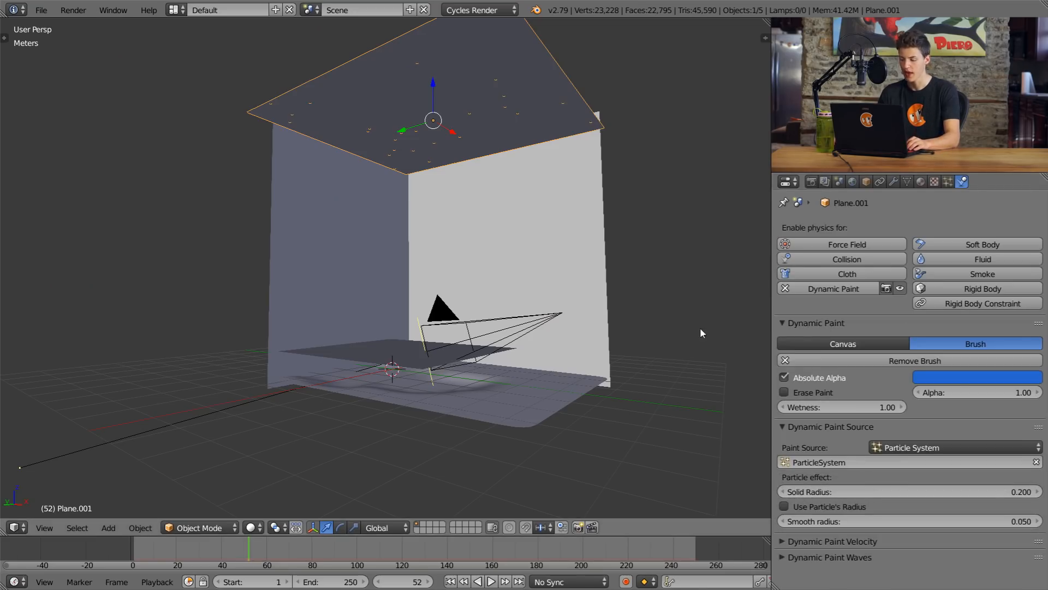
# Step: Play the animation from frame 0 to check how the falling particles affect the water plane
pyautogui.click(107, 538)
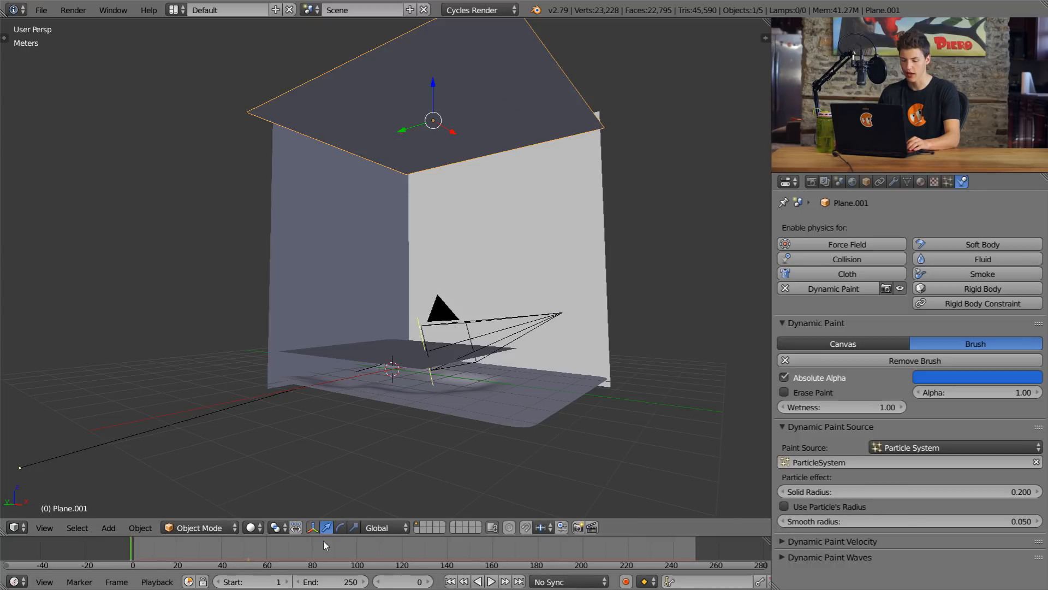
pyautogui.click(492, 582)
pyautogui.moveTo(513, 308); pyautogui.dragTo(520, 322, button='middle')
pyautogui.scroll(-1, 520, 322)
pyautogui.scroll(1, 521, 322)
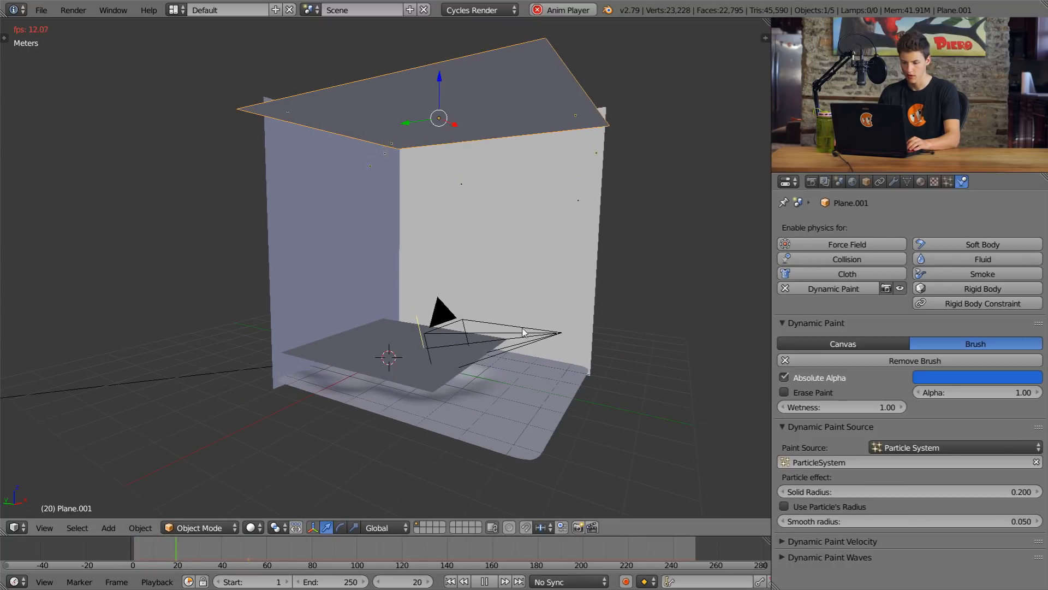
pyautogui.scroll(3, 524, 334)
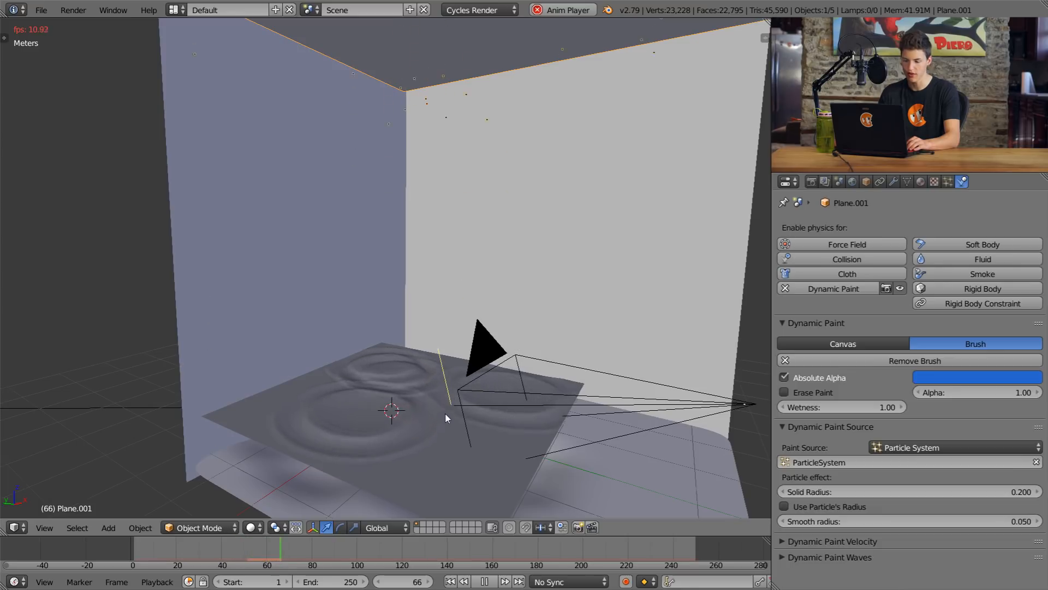
# Step: Remove the modifier stacked above Dynamic Paint on the lower water plane
pyautogui.rightClick(421, 435)
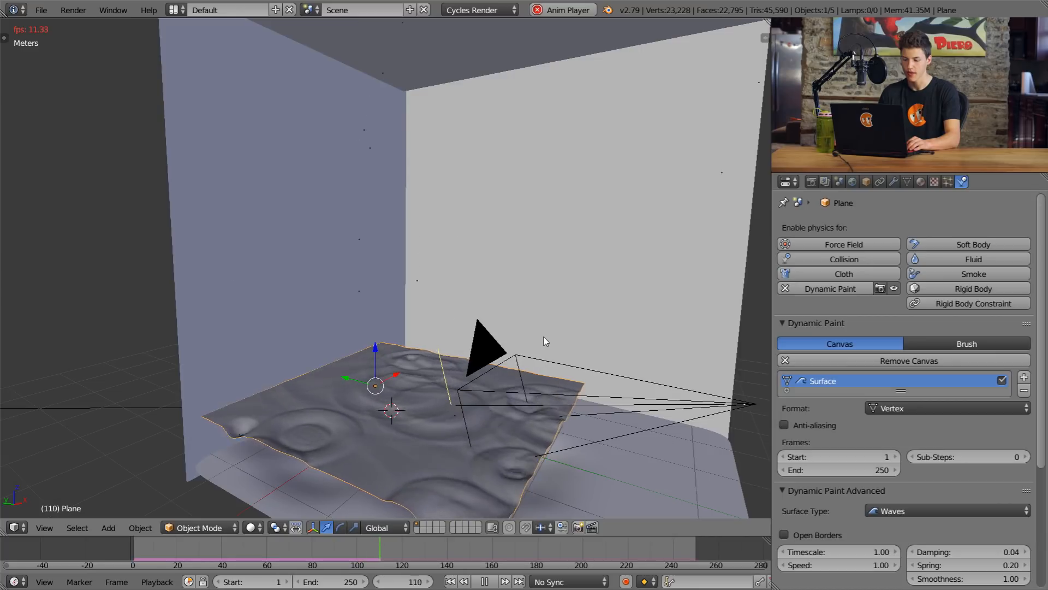
pyautogui.moveTo(573, 330); pyautogui.dragTo(600, 262, button='middle')
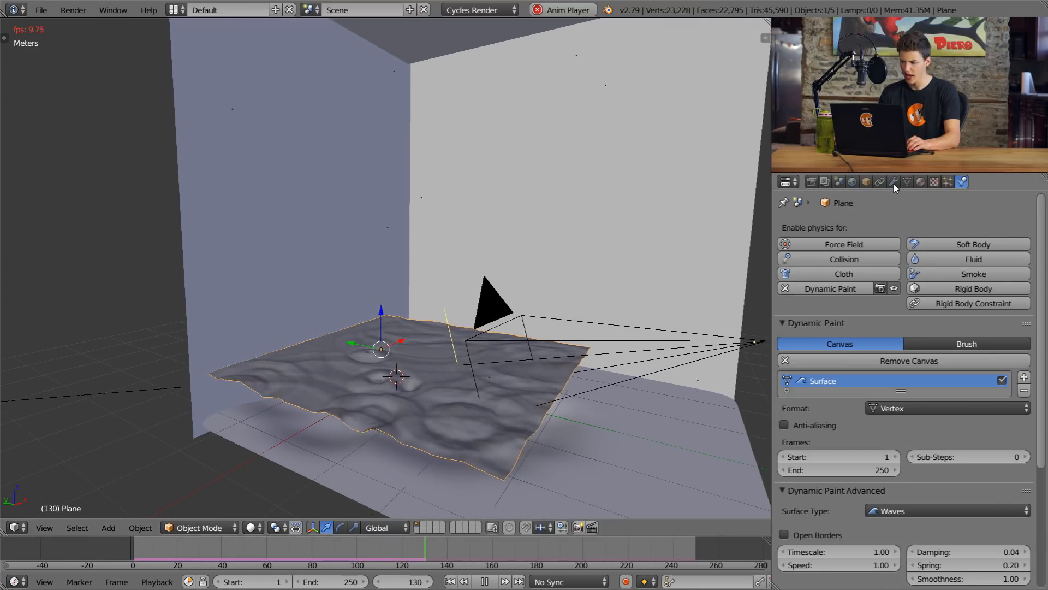
pyautogui.click(893, 182)
pyautogui.click(1033, 247)
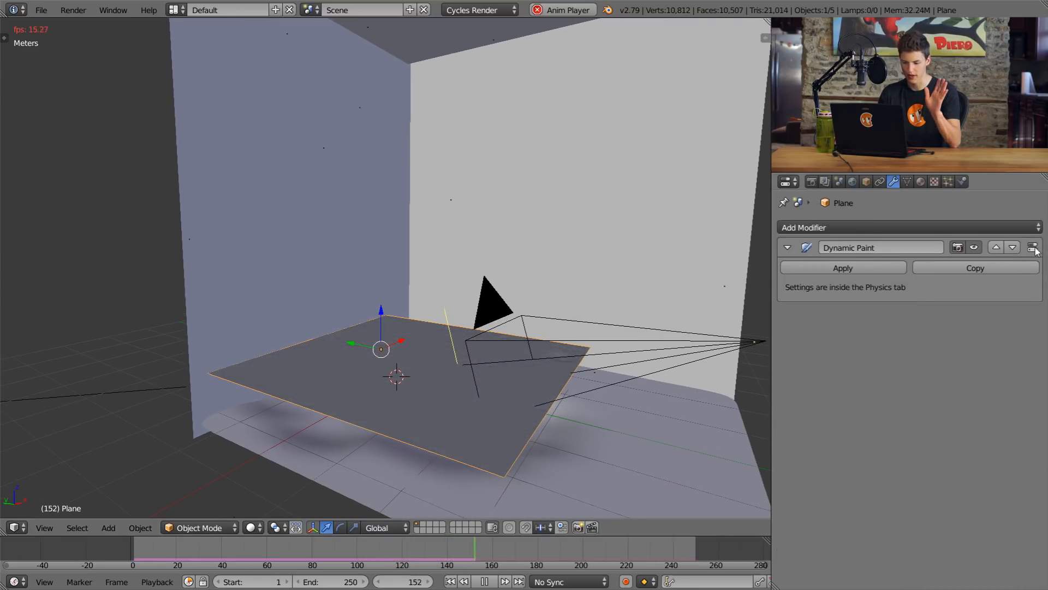
# Step: Check the water plane's ripples up close and set its wave surface's influence scale to 0.50
pyautogui.scroll(2, 531, 326)
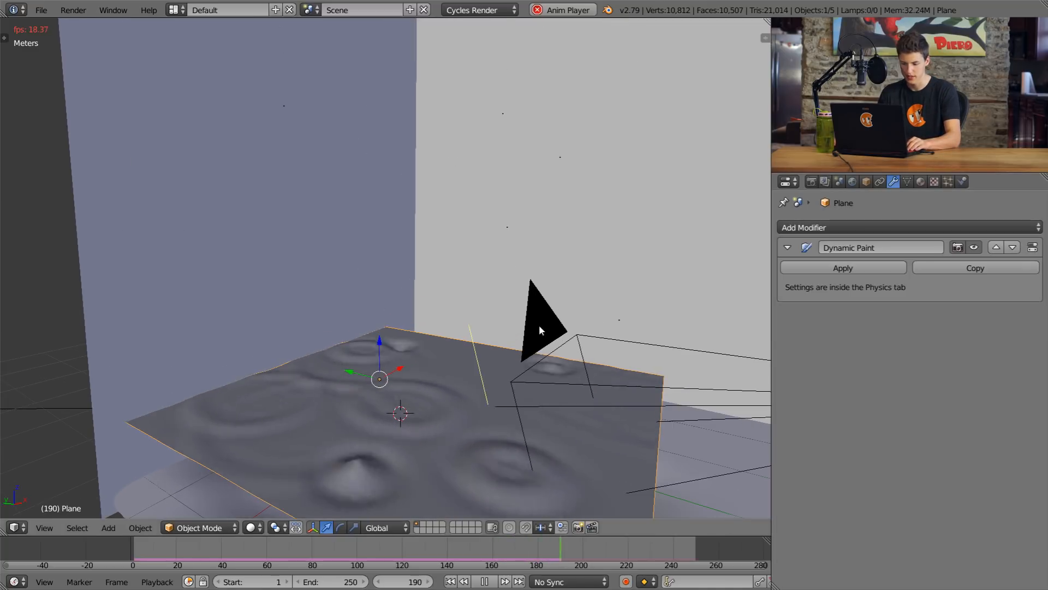
pyautogui.keyDown('shift'); pyautogui.moveTo(539, 328); pyautogui.dragTo(557, 271, button='middle'); pyautogui.keyUp('shift')
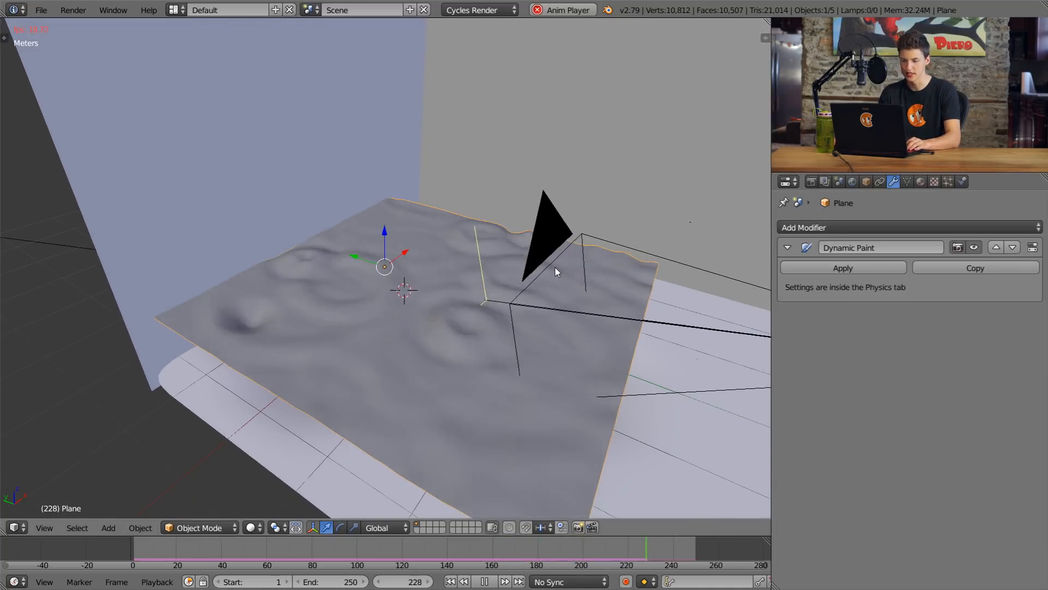
pyautogui.moveTo(536, 285); pyautogui.dragTo(566, 259, button='middle')
pyautogui.scroll(1, 572, 275)
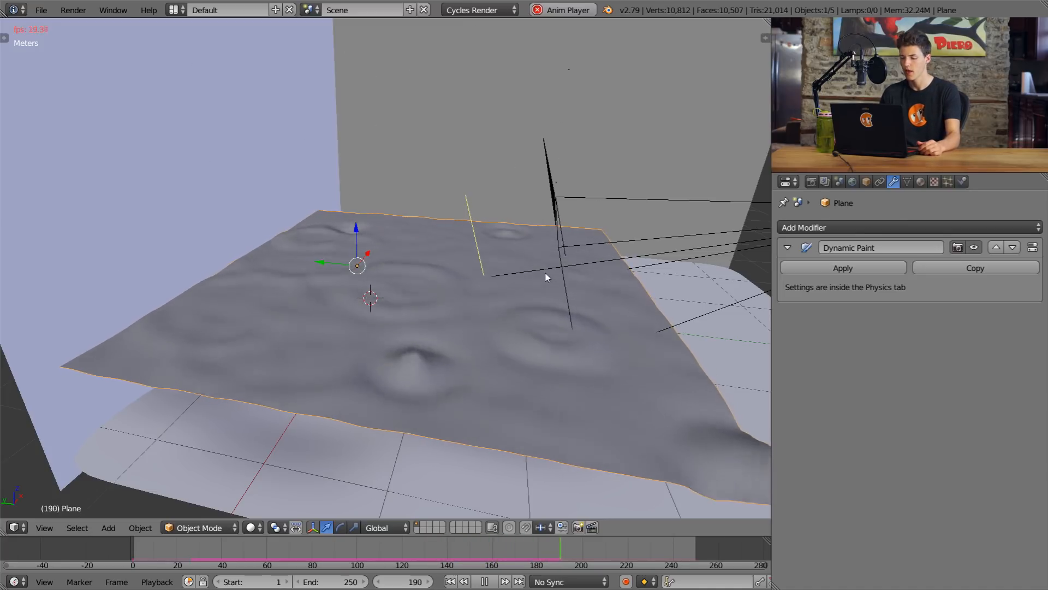
pyautogui.moveTo(512, 225); pyautogui.dragTo(612, 277, button='middle')
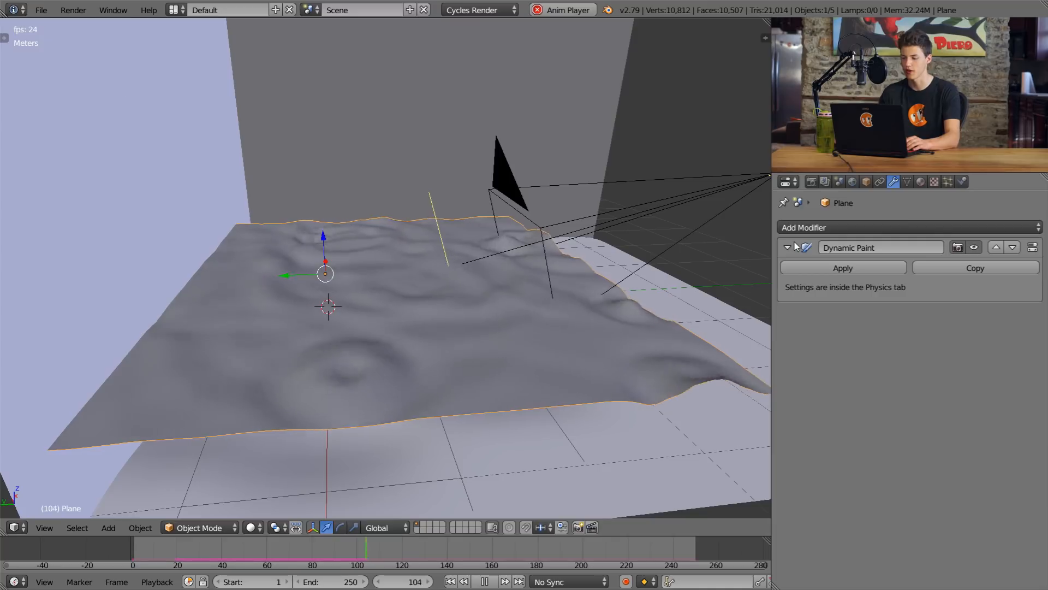
pyautogui.click(963, 182)
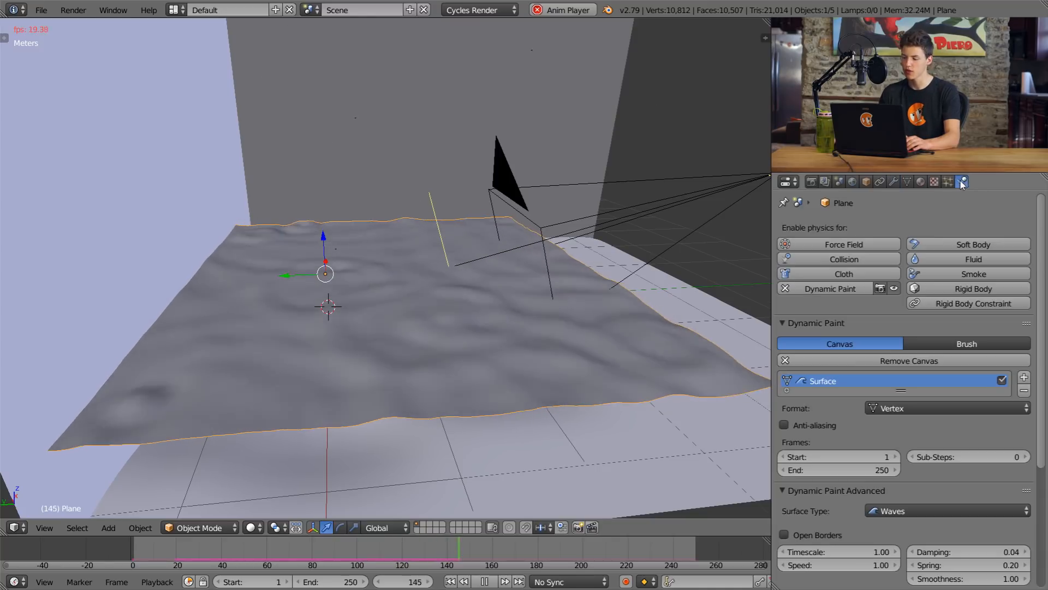
pyautogui.scroll(-6, 896, 299)
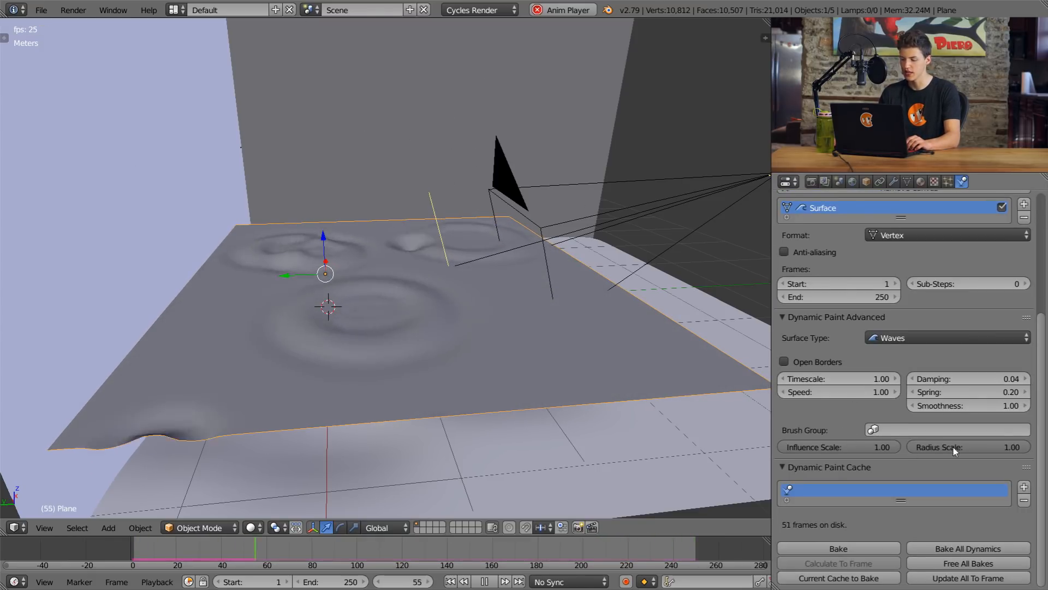
pyautogui.click(864, 446)
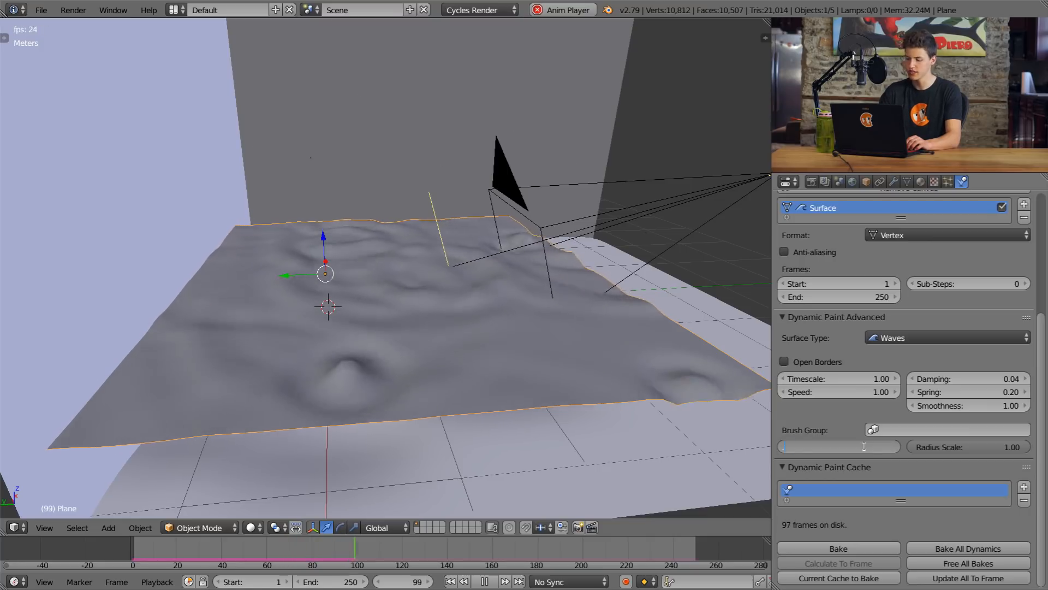
pyautogui.write('0.5')
pyautogui.press('Return')
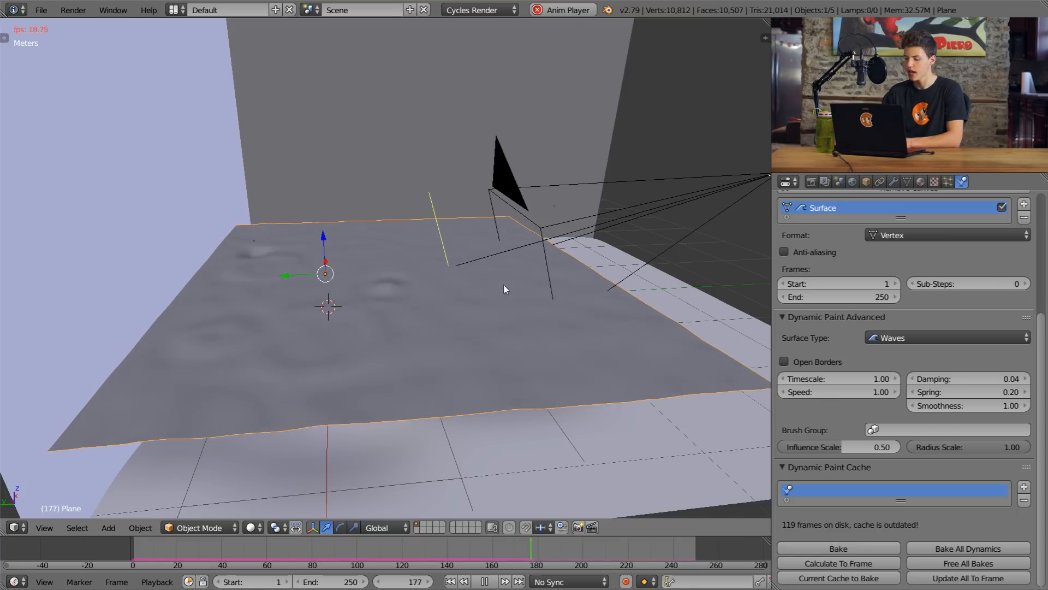
# Step: Set the wave surface's damping to 0.10
pyautogui.click(929, 374)
pyautogui.write('0.1')
pyautogui.press('Return')
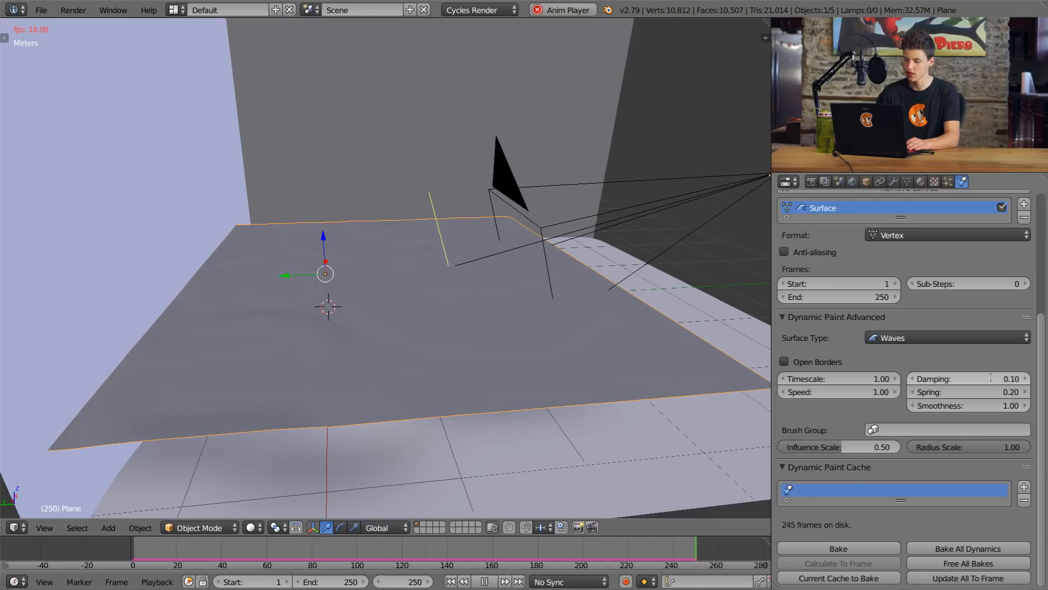
# Step: Try a wave damping of 0.80 to compare the ripples, and set it back to 0.10
pyautogui.click(991, 378)
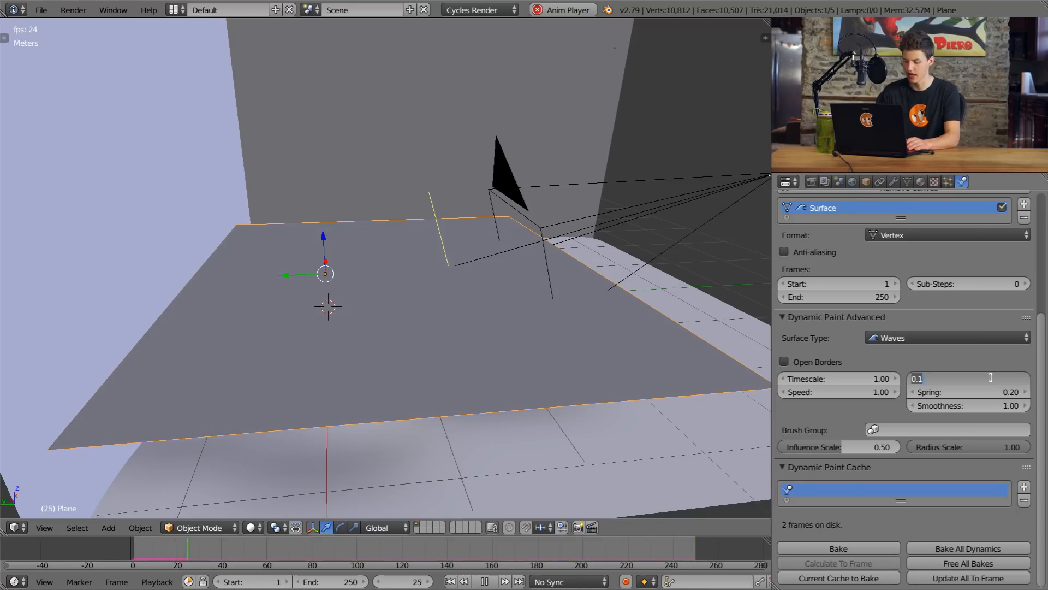
pyautogui.write('0.8')
pyautogui.press('Return')
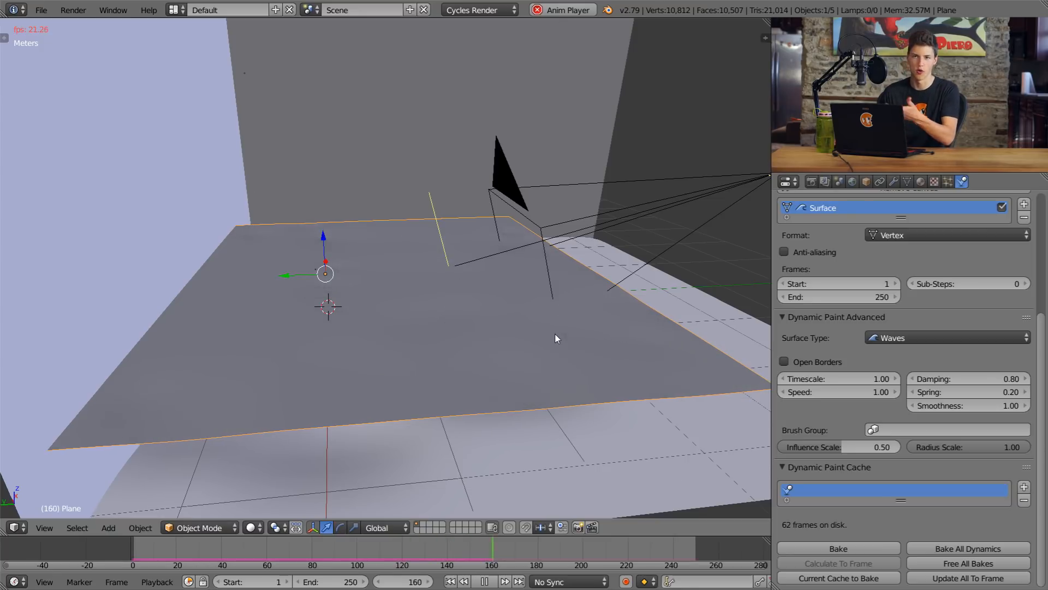
pyautogui.click(975, 378)
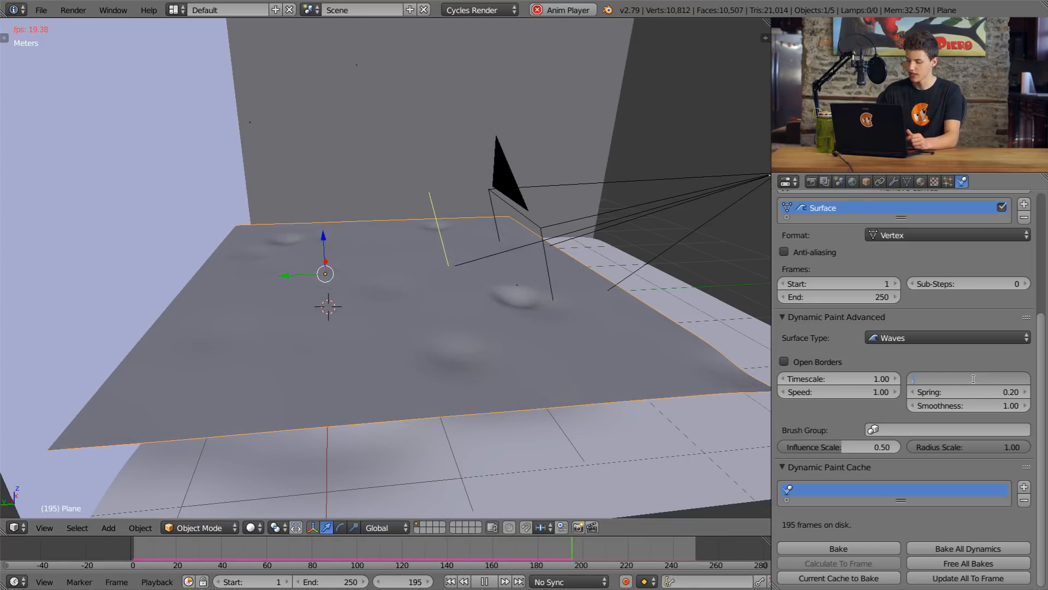
pyautogui.write('0.1')
pyautogui.press('Return')
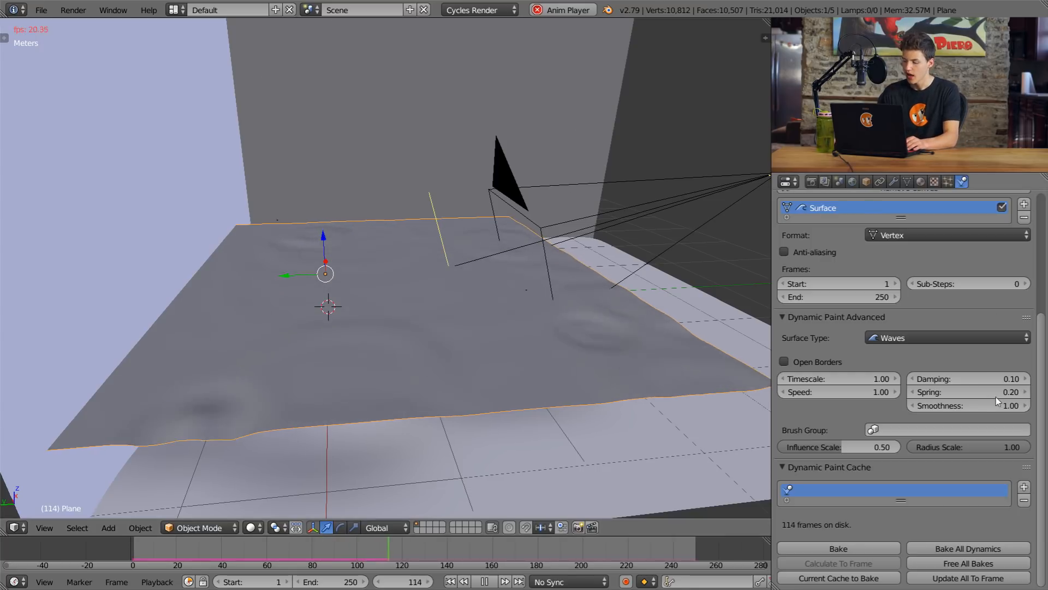
# Step: Set the wave surface's spring to 0.10
pyautogui.click(978, 392)
pyautogui.press('BackSpace')
pyautogui.write('0.1')
pyautogui.press('Return')
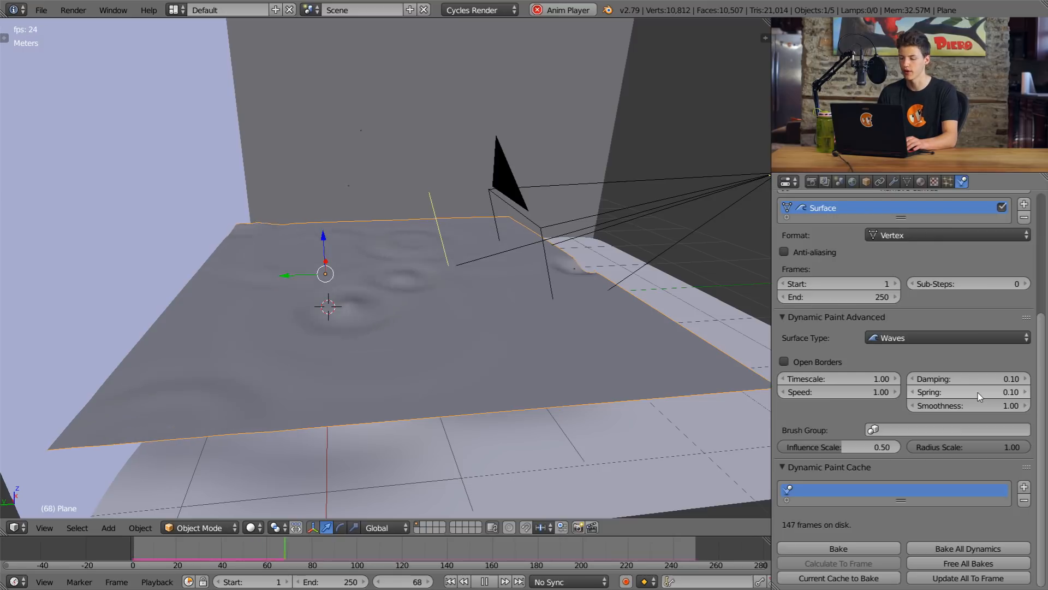
# Step: Try a wave speed of 2.00 on the water plane and settle on 1.50
pyautogui.moveTo(511, 381); pyautogui.dragTo(550, 346, button='middle')
pyautogui.scroll(1, 551, 345)
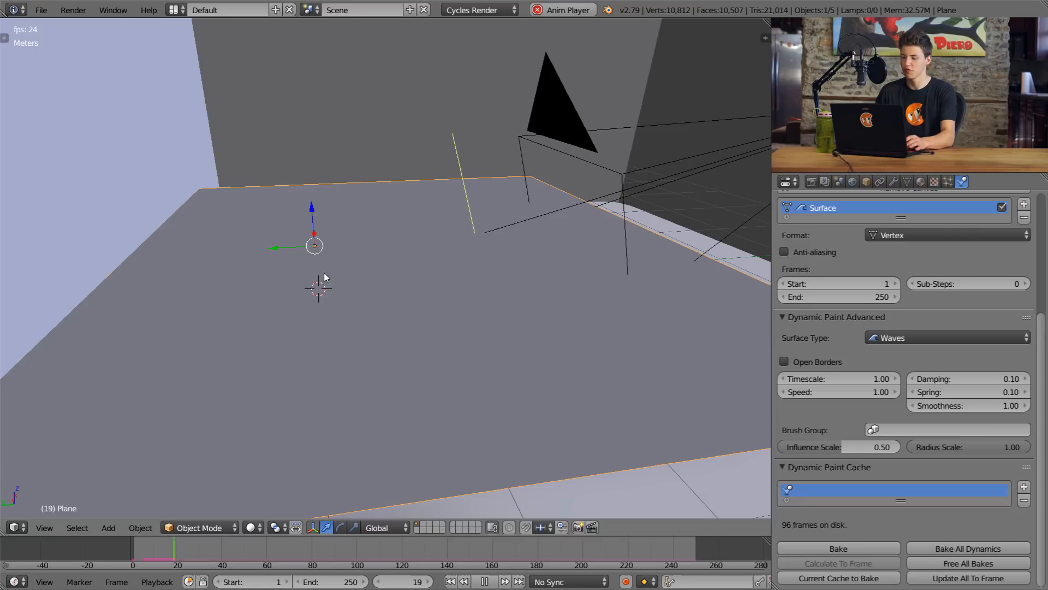
pyautogui.click(832, 389)
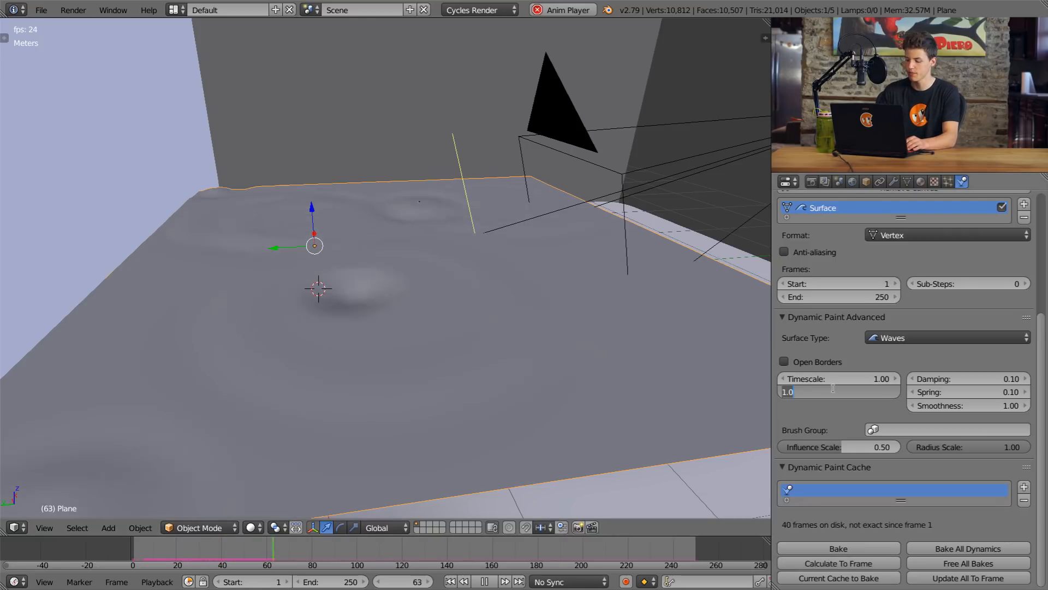
pyautogui.write('2')
pyautogui.press('Return')
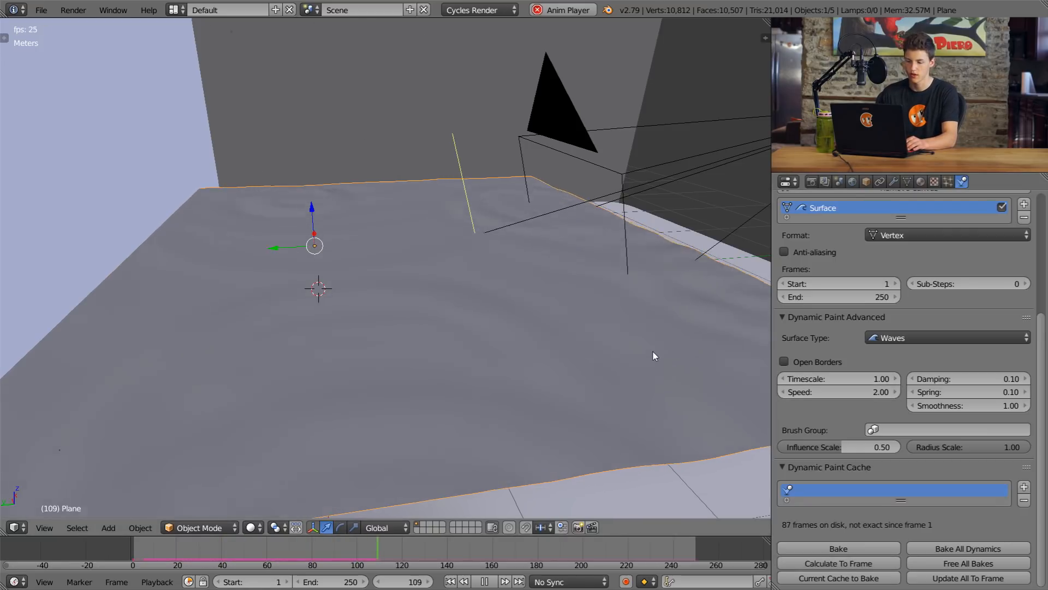
pyautogui.click(835, 389)
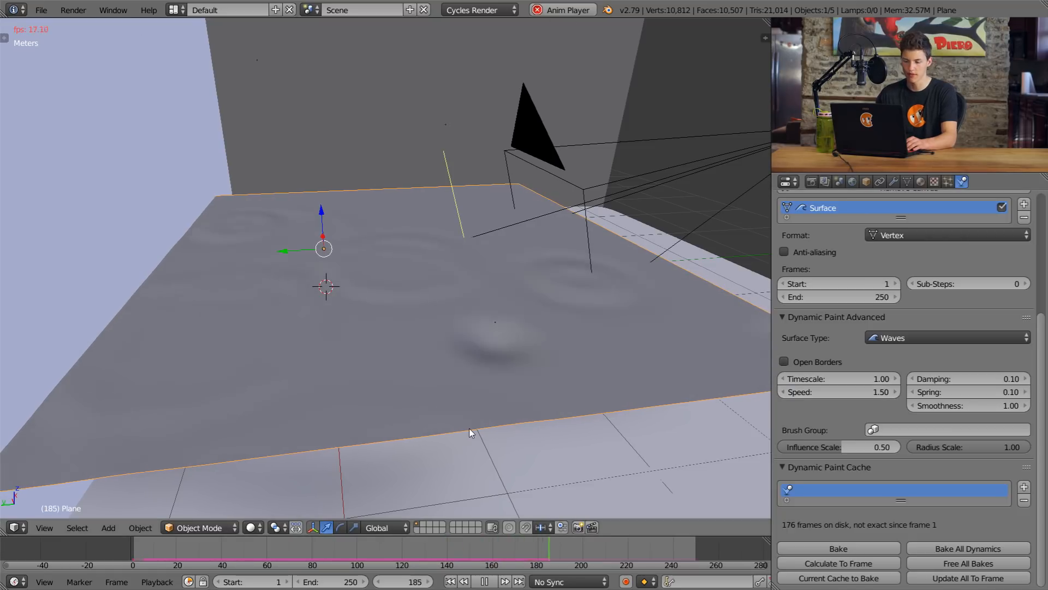
# Step: Examine the rippling water plane and the falling particles from several angles during playback
pyautogui.moveTo(479, 428); pyautogui.dragTo(475, 387, button='middle')
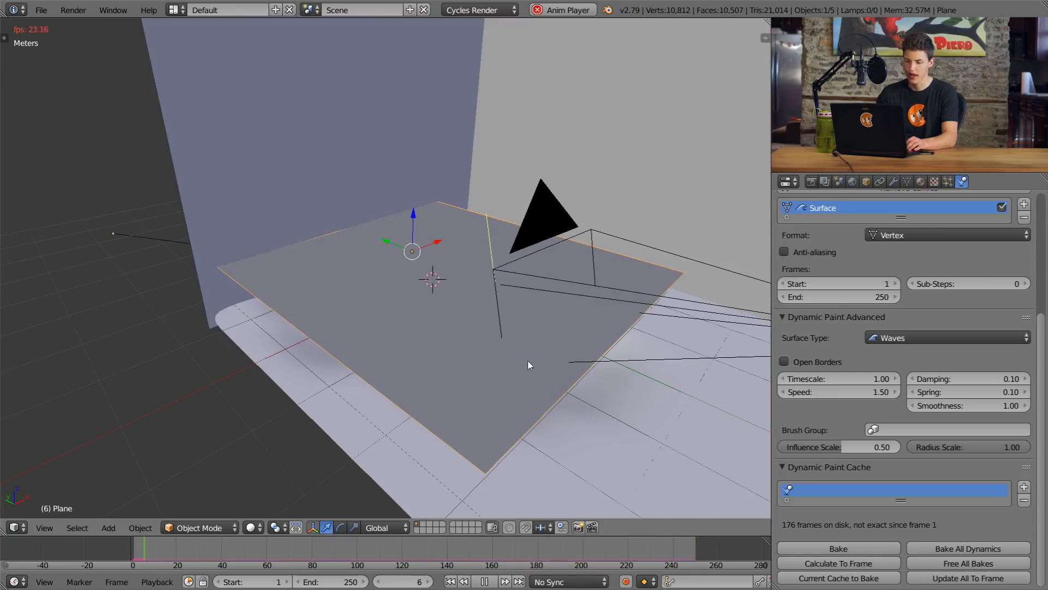
pyautogui.moveTo(529, 362); pyautogui.dragTo(466, 342, button='middle')
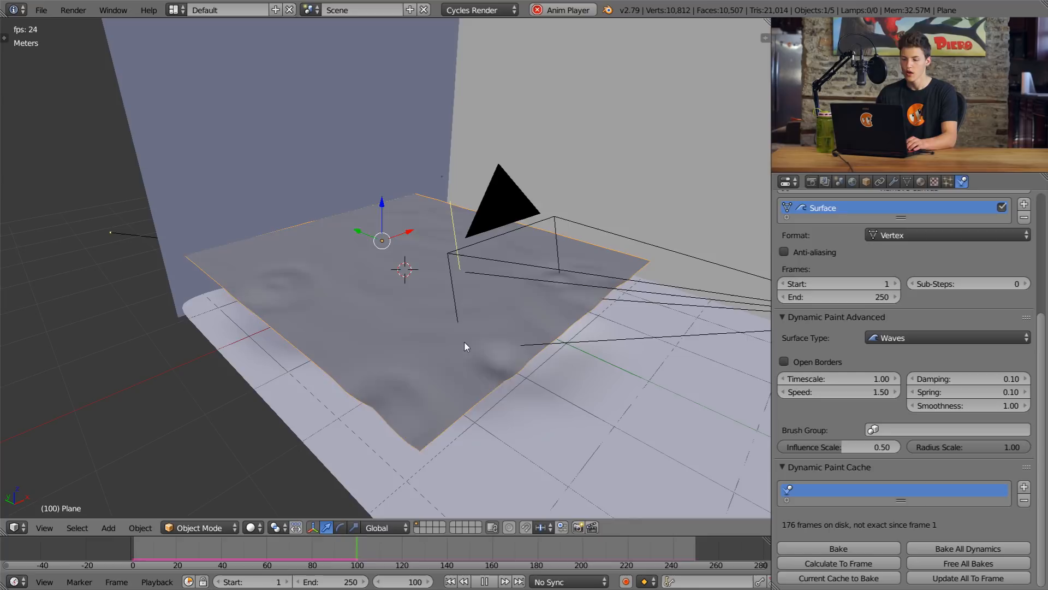
pyautogui.moveTo(441, 293); pyautogui.dragTo(487, 269, button='middle')
pyautogui.scroll(-4, 480, 267)
pyautogui.moveTo(416, 255); pyautogui.dragTo(408, 272, button='middle')
pyautogui.keyDown('shift'); pyautogui.moveTo(418, 232); pyautogui.dragTo(388, 294, button='middle'); pyautogui.keyUp('shift')
pyautogui.scroll(3, 441, 251)
pyautogui.scroll(-4, 475, 213)
pyautogui.moveTo(491, 198); pyautogui.dragTo(422, 227, button='middle')
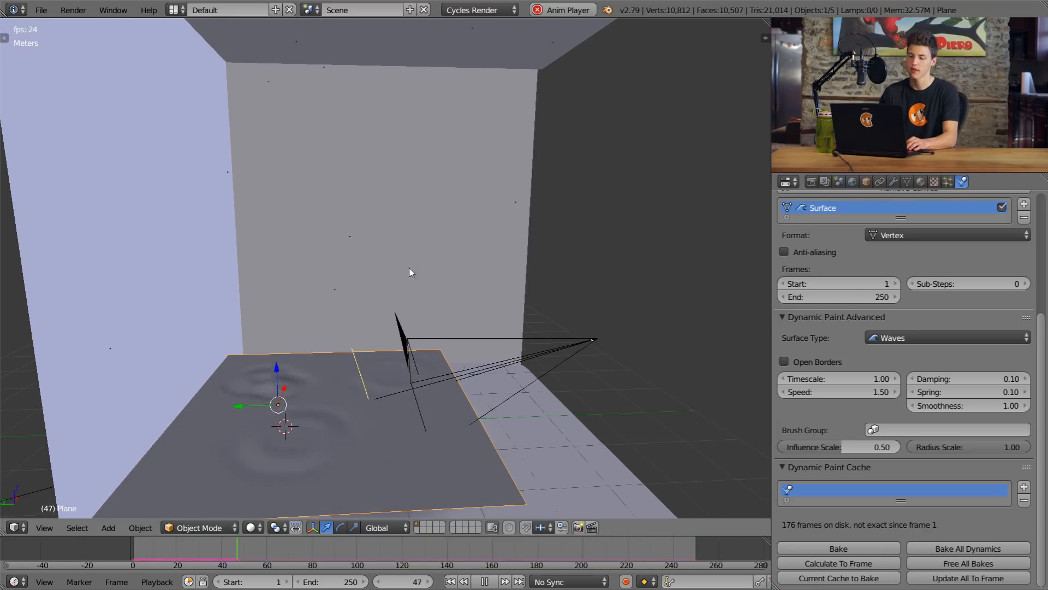
pyautogui.moveTo(424, 305); pyautogui.dragTo(413, 284, button='middle')
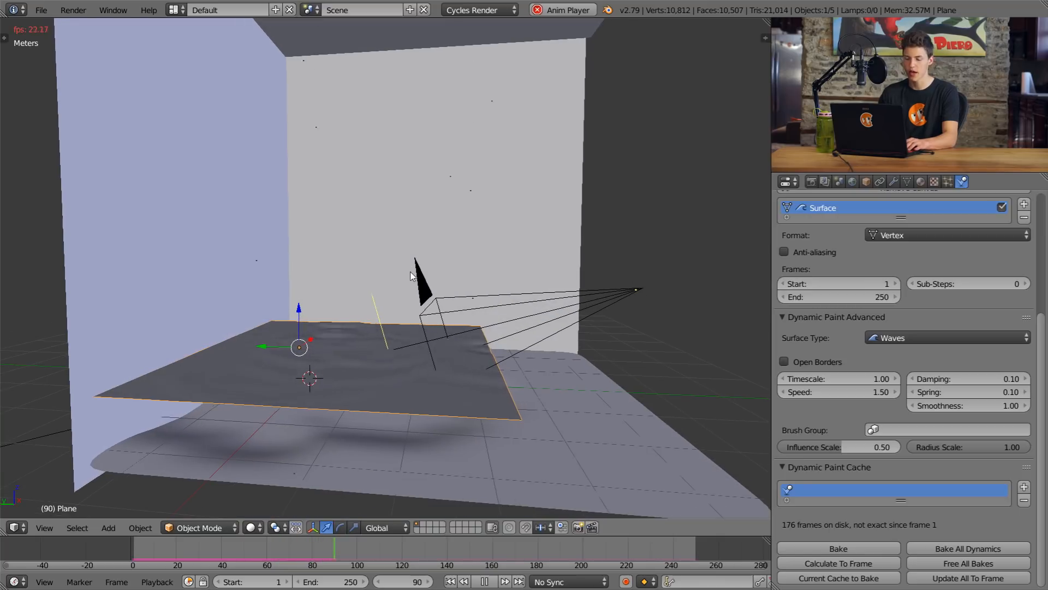
# Step: Add an ico sphere at the 3D cursor and set its subdivisions to 1
pyautogui.hotkey('shift', 'a')
pyautogui.moveTo(413, 273)
pyautogui.click(461, 327)
pyautogui.moveTo(438, 358); pyautogui.dragTo(544, 273, button='middle')
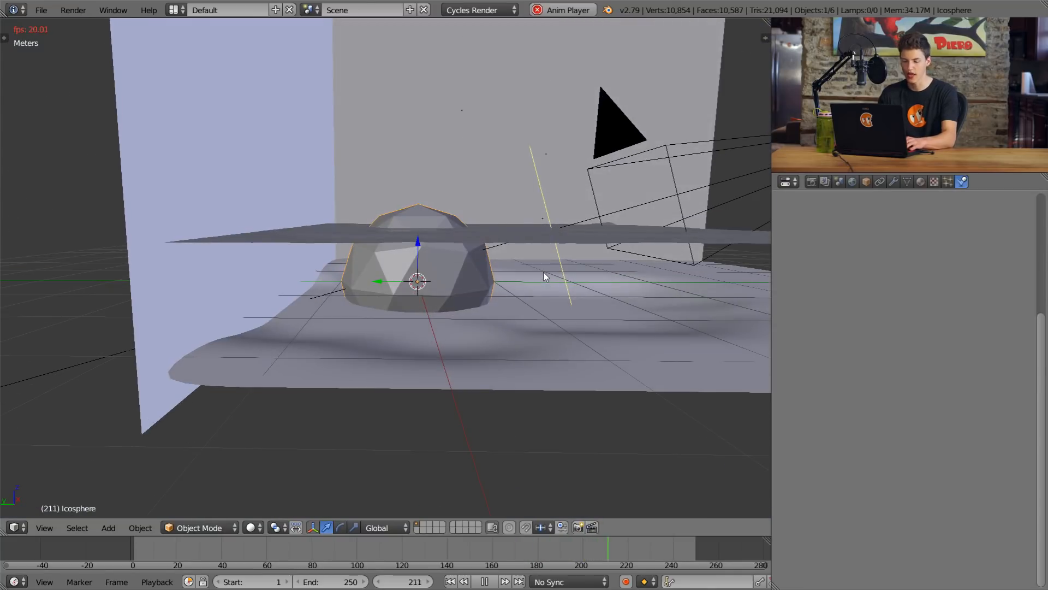
pyautogui.press('t')
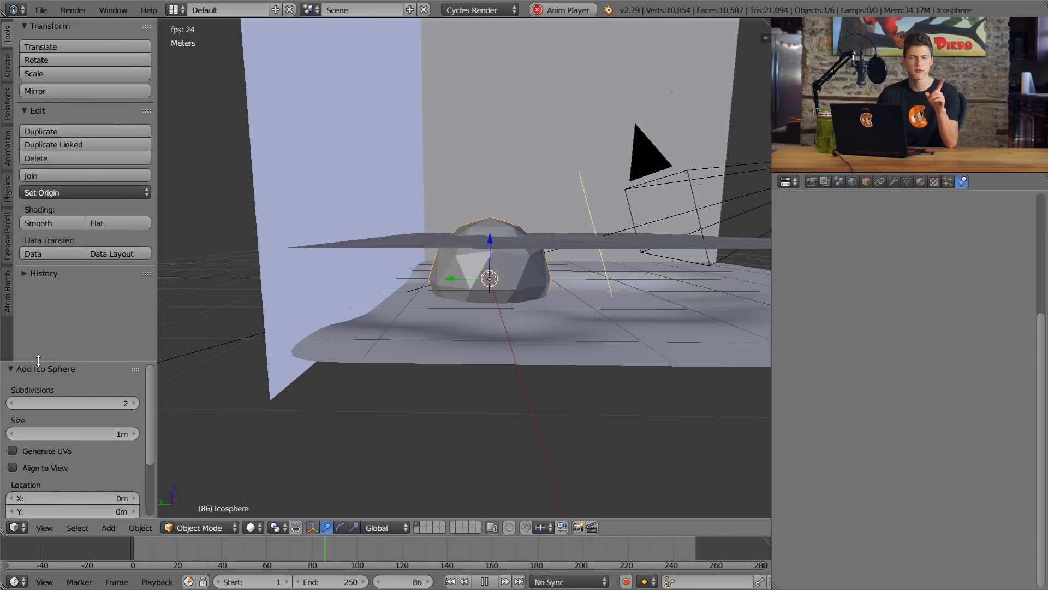
pyautogui.moveTo(38, 359); pyautogui.dragTo(109, 507)
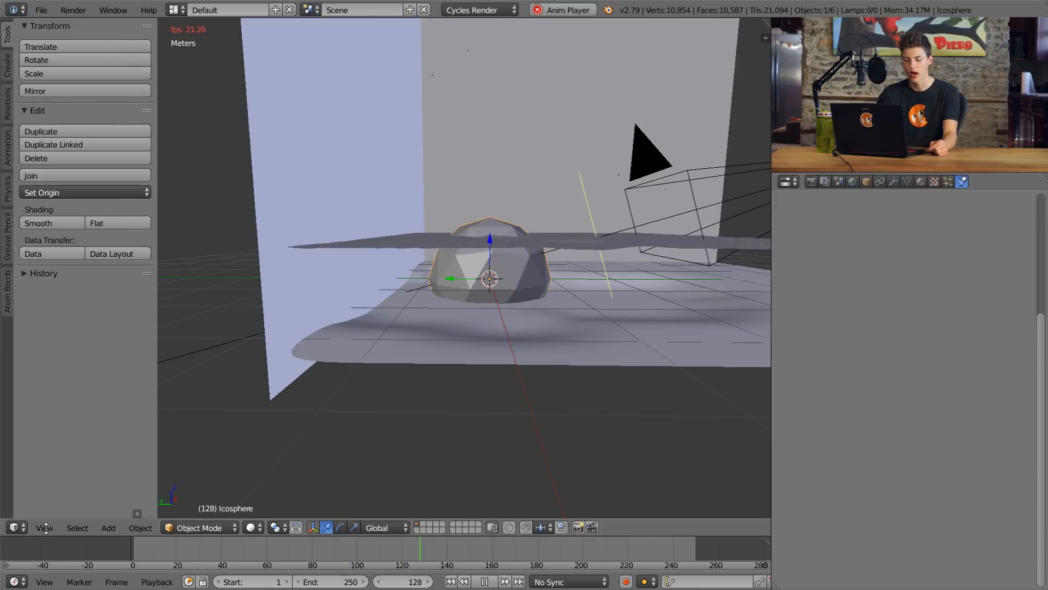
pyautogui.click(136, 512)
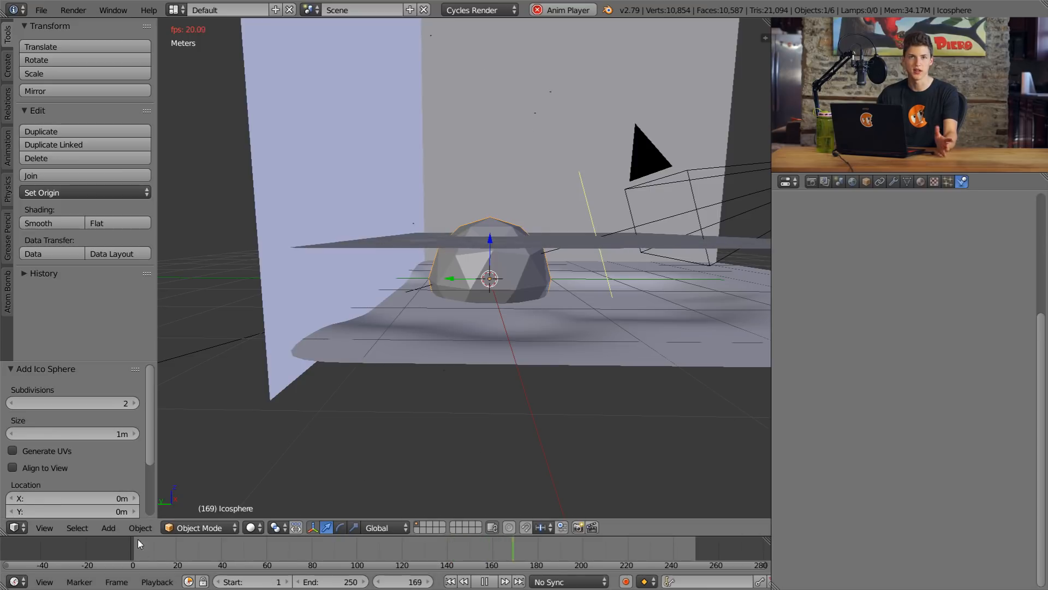
pyautogui.click(13, 403)
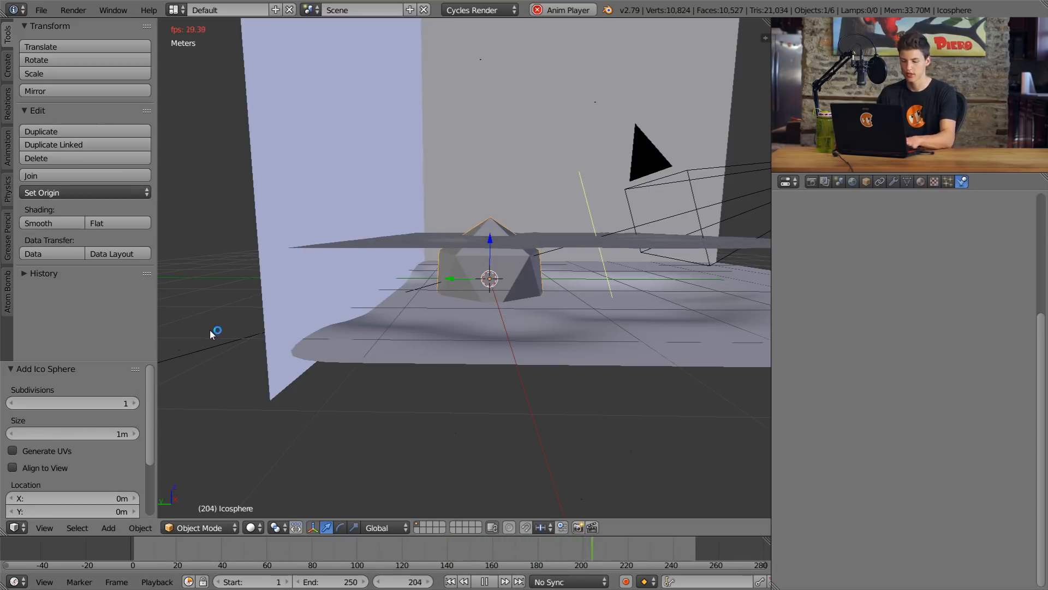
# Step: Move the ico sphere straight down until it sits completely below the ground, out of the scene
pyautogui.press('t')
pyautogui.scroll(4, 407, 307)
pyautogui.scroll(3, 393, 309)
pyautogui.moveTo(395, 310); pyautogui.dragTo(339, 280, button='middle')
pyautogui.scroll(-4, 475, 296)
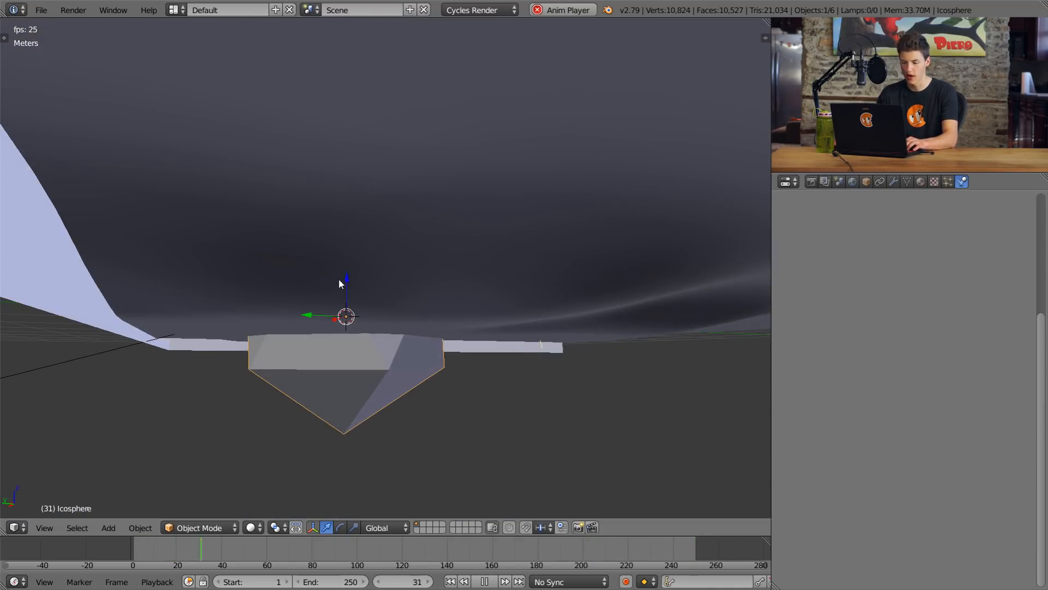
pyautogui.moveTo(316, 502); pyautogui.dragTo(387, 299, button='middle')
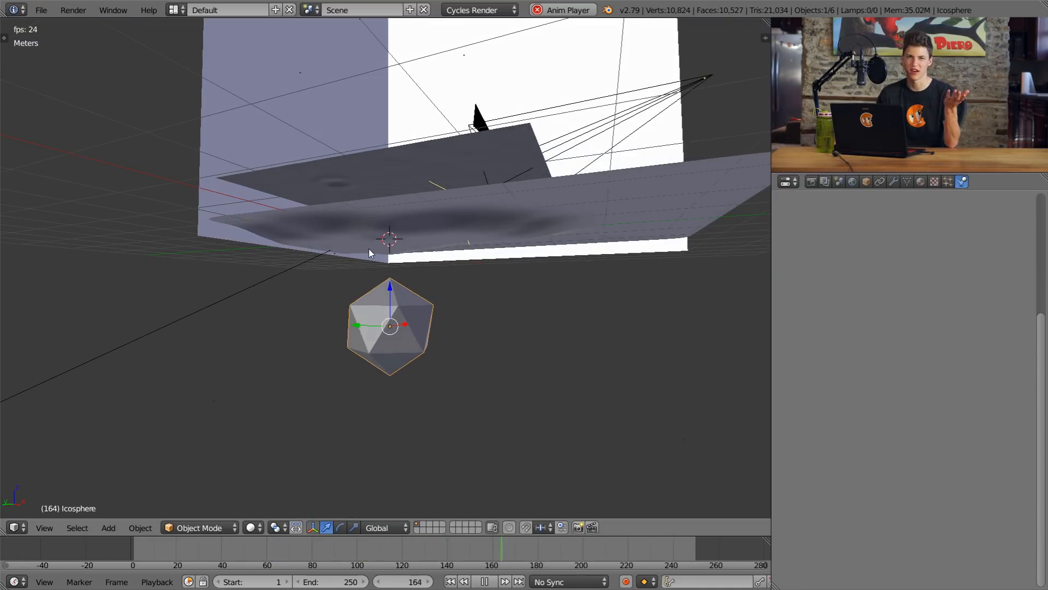
pyautogui.moveTo(441, 340); pyautogui.dragTo(457, 336, button='middle')
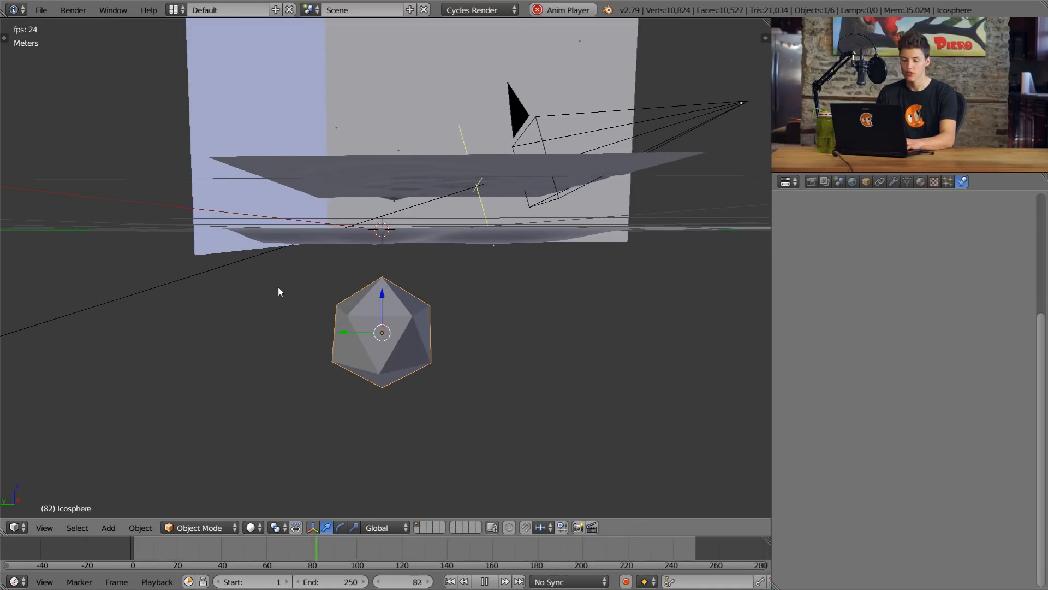
# Step: Apply smooth shading to the ico sphere
pyautogui.press('t')
pyautogui.click(53, 225)
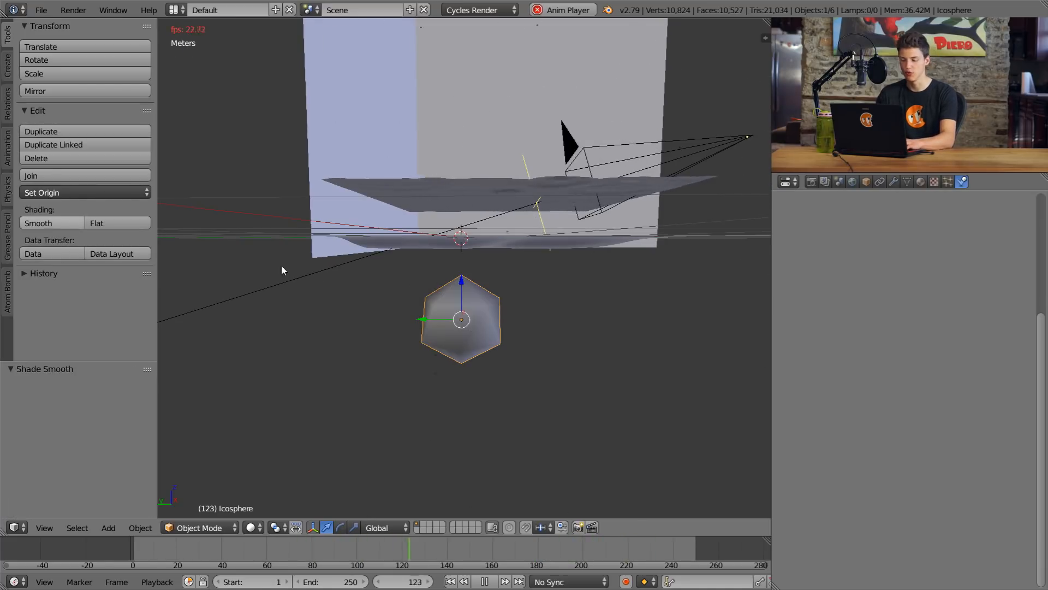
pyautogui.press('t')
pyautogui.scroll(2, 431, 324)
pyautogui.moveTo(428, 329); pyautogui.dragTo(519, 359, button='middle')
pyautogui.moveTo(461, 261); pyautogui.dragTo(337, 362, button='middle')
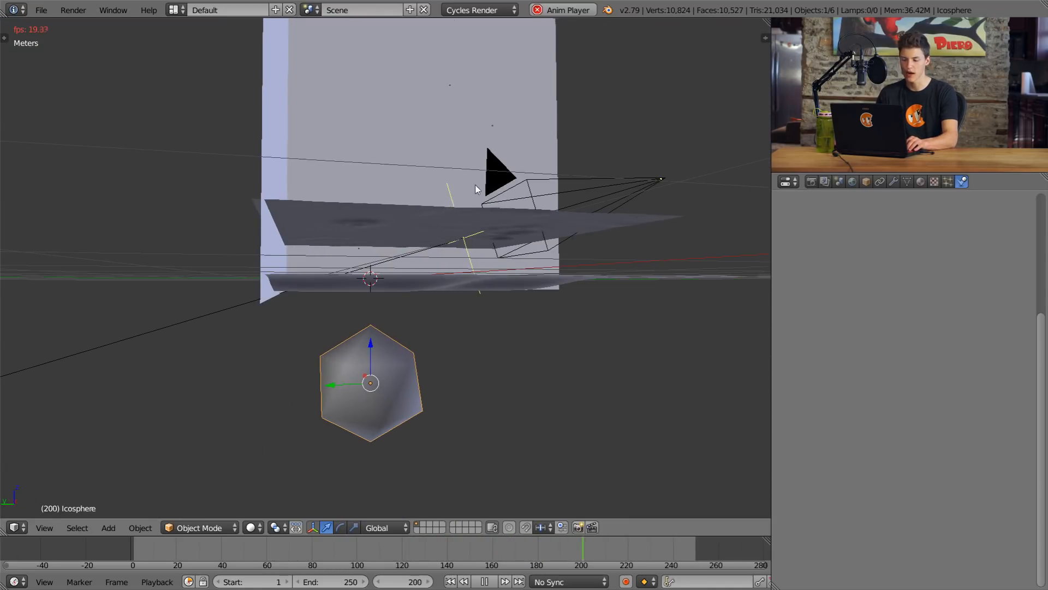
# Step: Render the overhead emitter plane's particles as an object, using Icosphere as the dupli object
pyautogui.moveTo(478, 180); pyautogui.dragTo(449, 381, button='middle')
pyautogui.rightClick(434, 81)
pyautogui.moveTo(434, 80); pyautogui.dragTo(480, 90, button='middle')
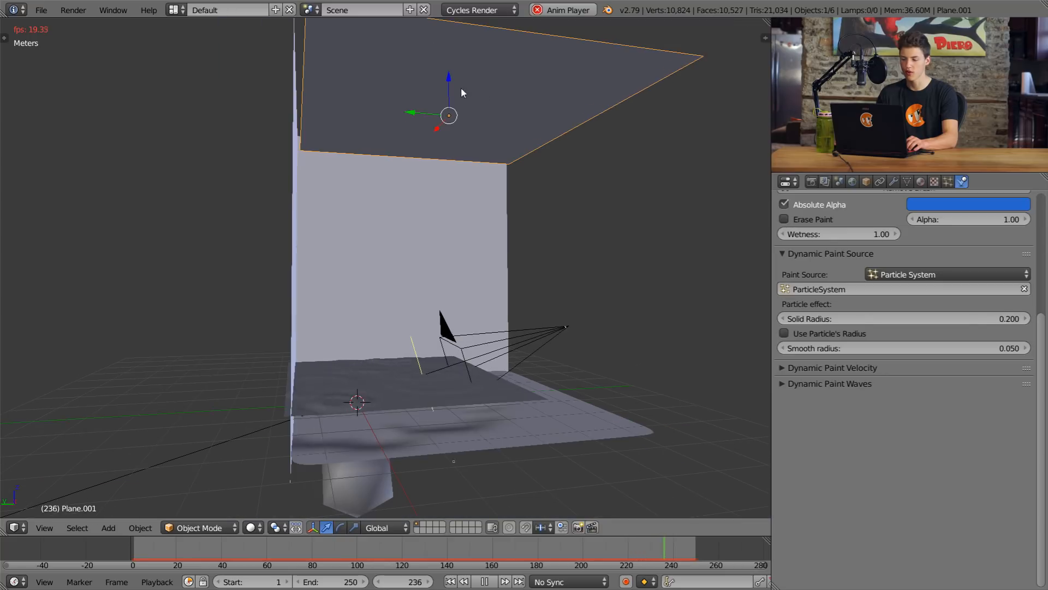
pyautogui.click(947, 181)
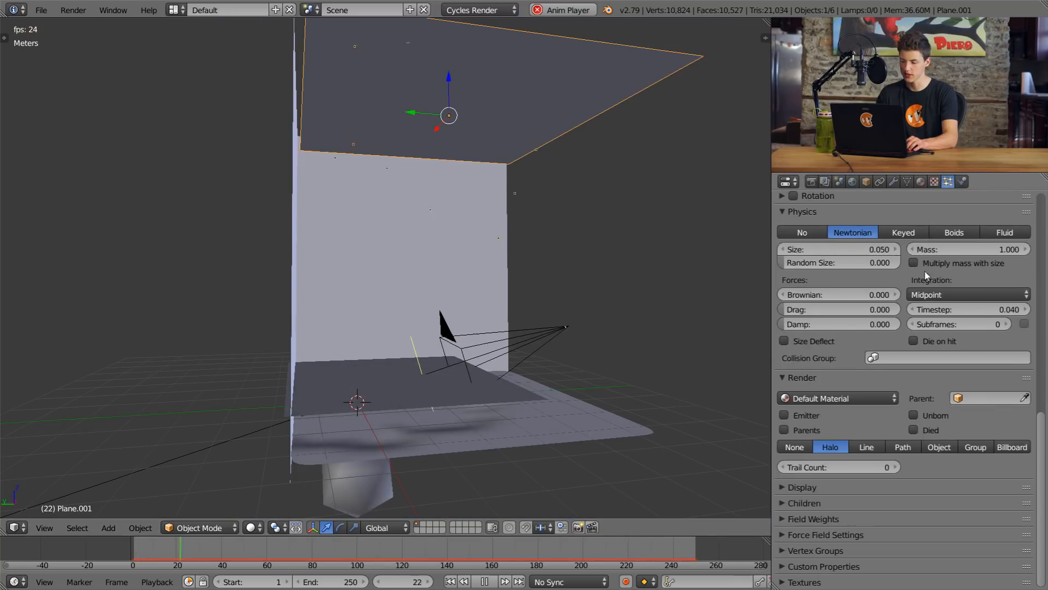
pyautogui.click(946, 449)
pyautogui.click(947, 463)
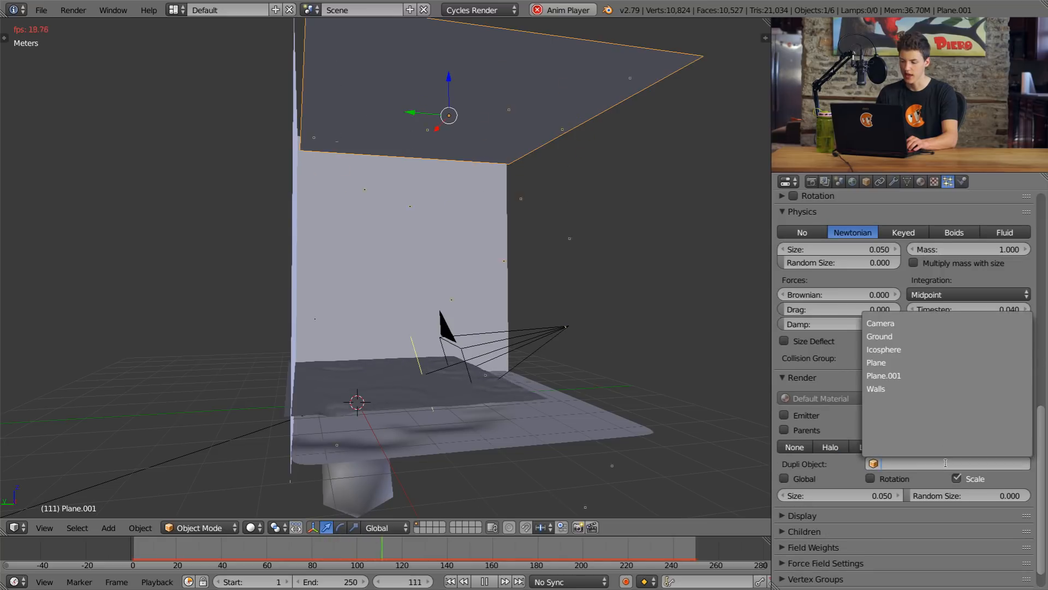
pyautogui.click(891, 349)
pyautogui.moveTo(508, 231); pyautogui.dragTo(546, 220, button='middle')
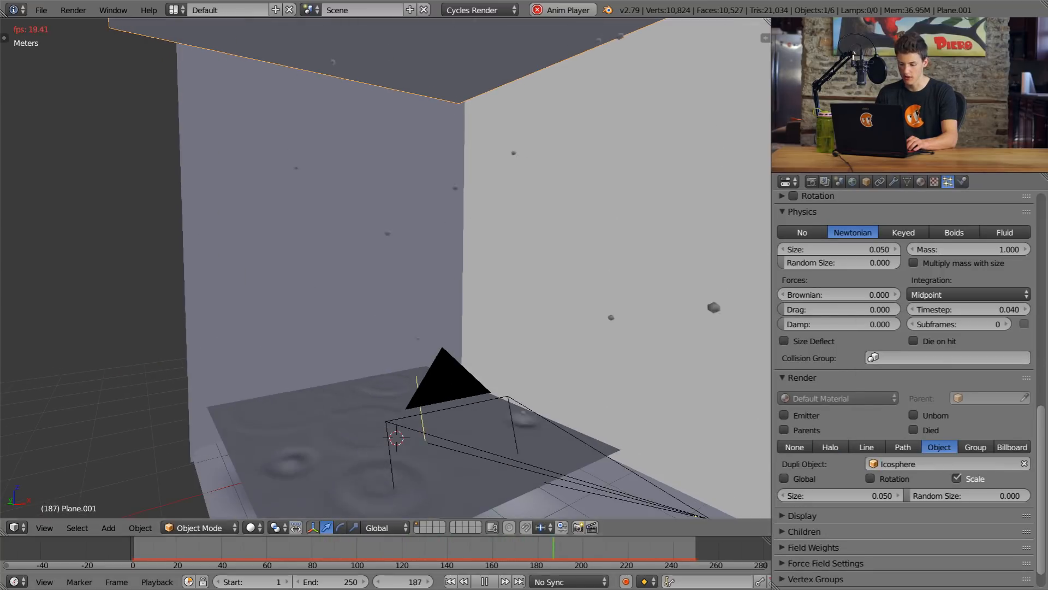
# Step: Stop the playback and set the raindrop particle size to 0.025
pyautogui.hotkey('alt', 'a')
pyautogui.scroll(2, 614, 203)
pyautogui.keyDown('shift'); pyautogui.moveTo(614, 203); pyautogui.dragTo(525, 255, button='middle'); pyautogui.keyUp('shift')
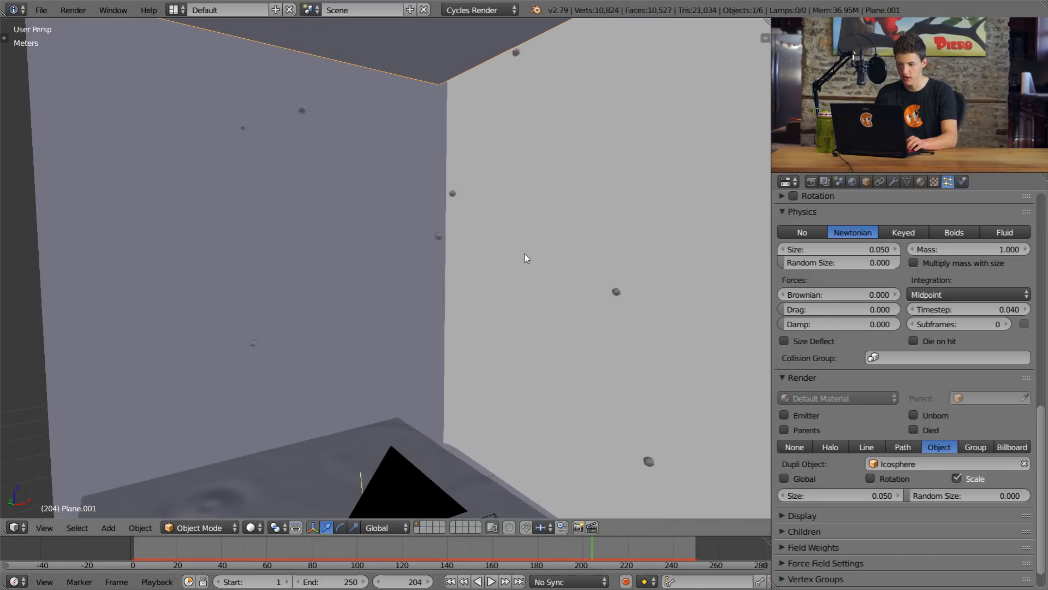
pyautogui.scroll(3, 555, 229)
pyautogui.keyDown('shift'); pyautogui.moveTo(561, 217); pyautogui.dragTo(530, 290, button='middle'); pyautogui.keyUp('shift')
pyautogui.scroll(3, 460, 264)
pyautogui.scroll(-8, 508, 256)
pyautogui.scroll(2, 531, 290)
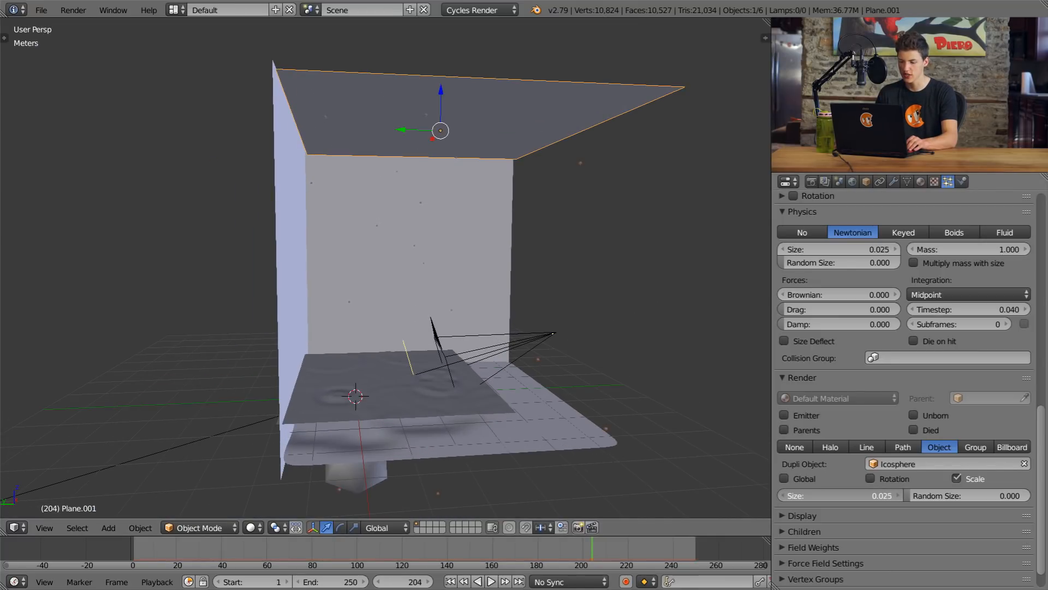
# Step: Try a random particle size of 0.340 and set it back to 0.000
pyautogui.moveTo(475, 415); pyautogui.dragTo(532, 420, button='middle')
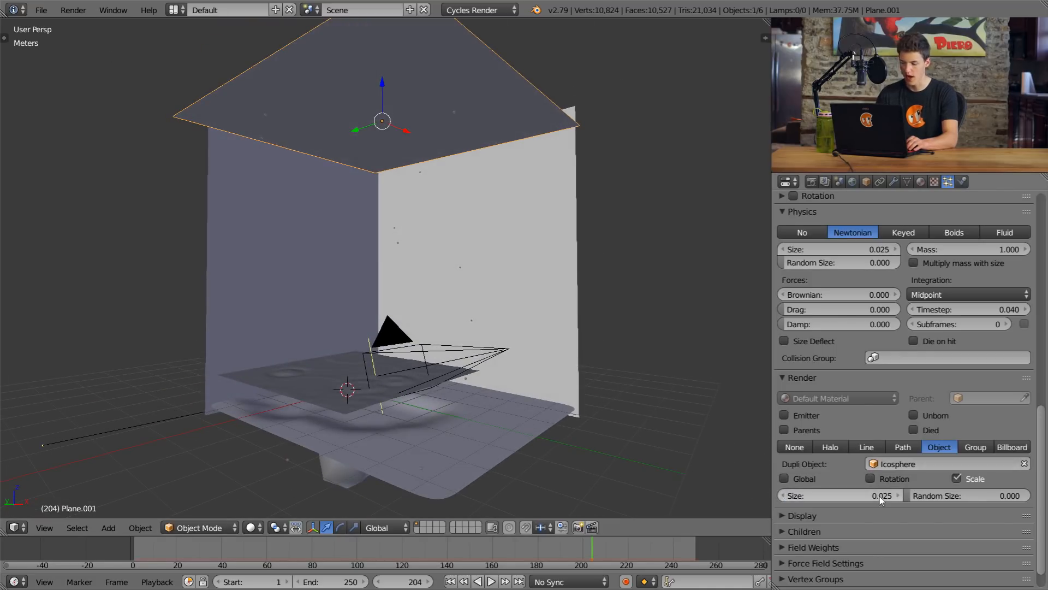
pyautogui.scroll(8, 333, 281)
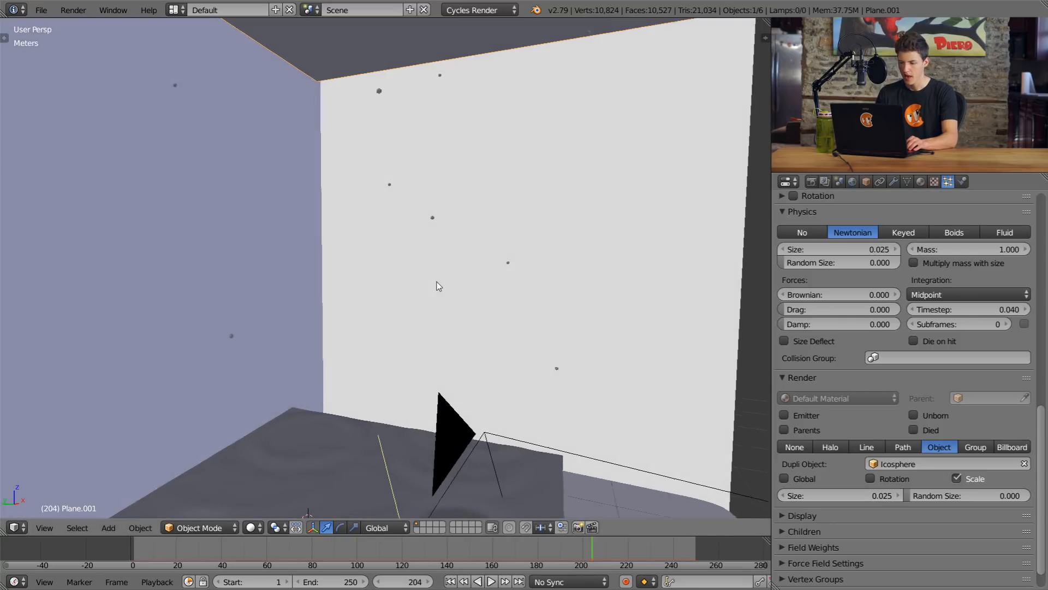
pyautogui.moveTo(438, 285); pyautogui.dragTo(496, 297, button='middle')
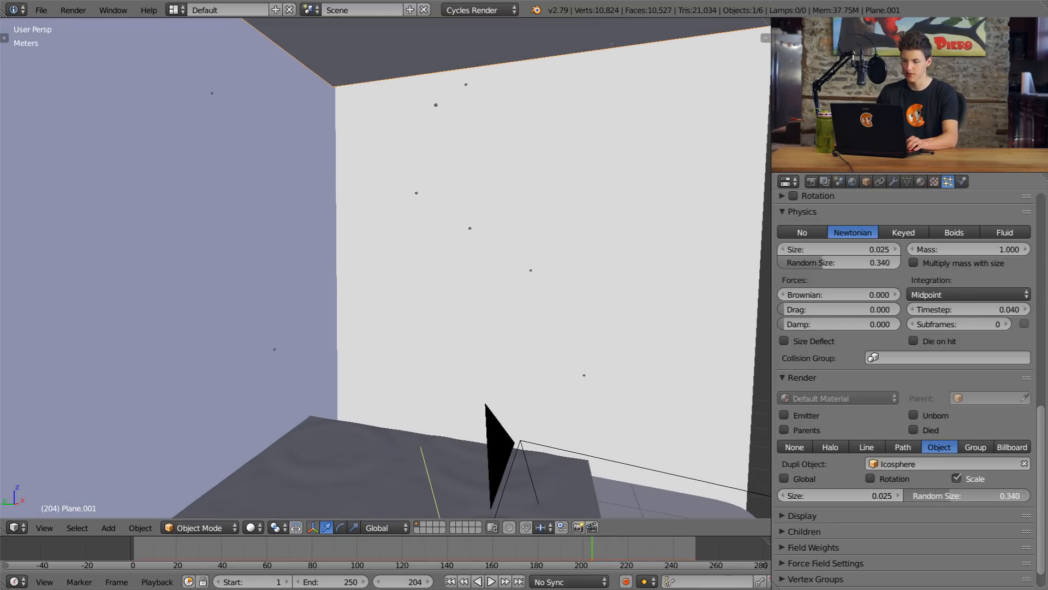
pyautogui.moveTo(1026, 496); pyautogui.dragTo(908, 496)
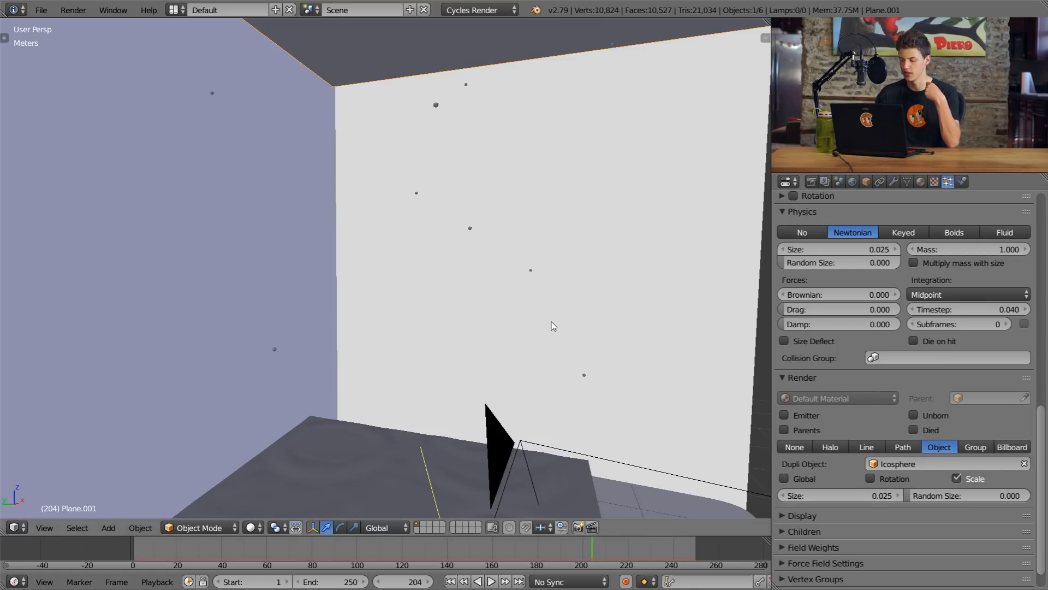
# Step: Play the ripple animation from its start in camera view and stop it after the first ripples form
pyautogui.press('KP_0')
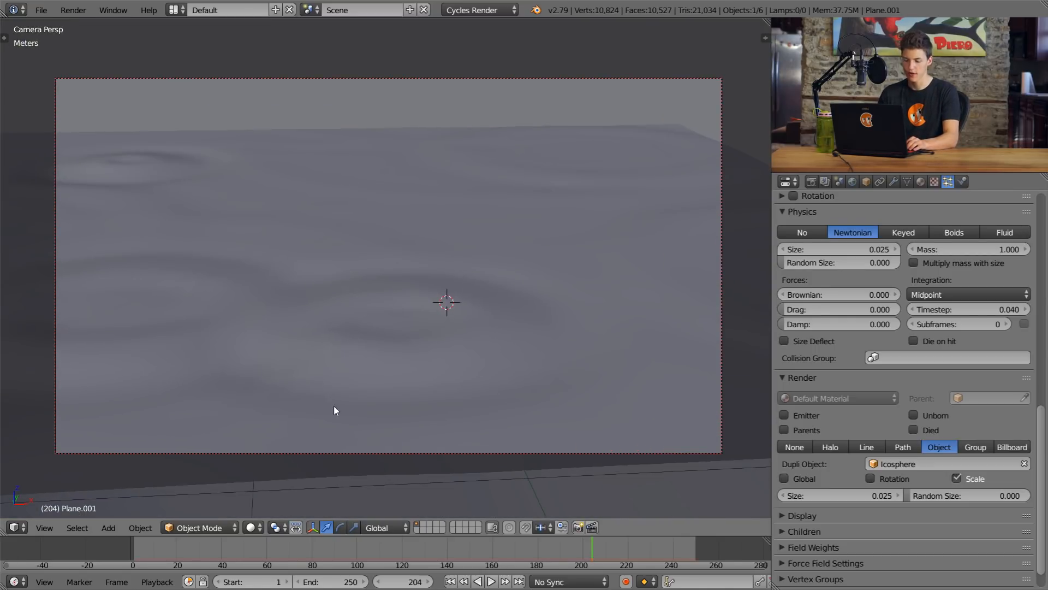
pyautogui.scroll(-4, 336, 405)
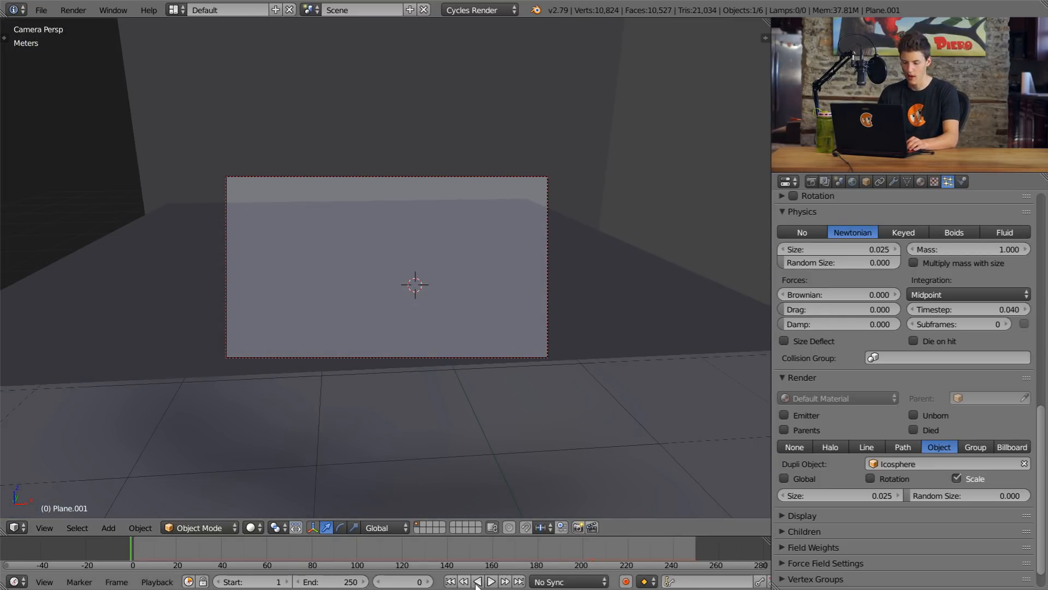
pyautogui.click(491, 581)
pyautogui.scroll(4, 496, 323)
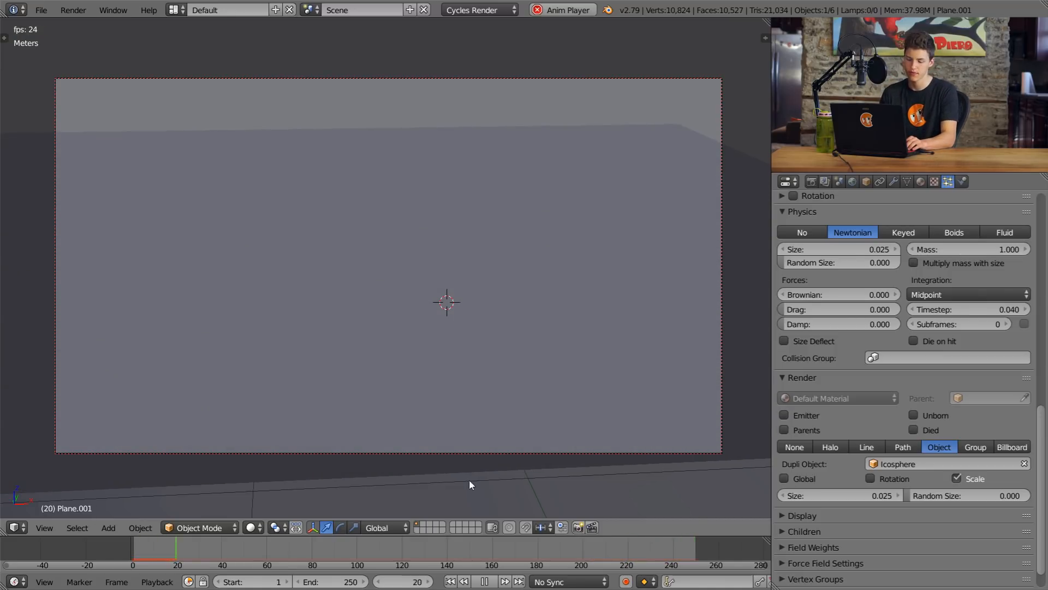
pyautogui.hotkey('alt', 'a')
pyautogui.scroll(-4, 407, 363)
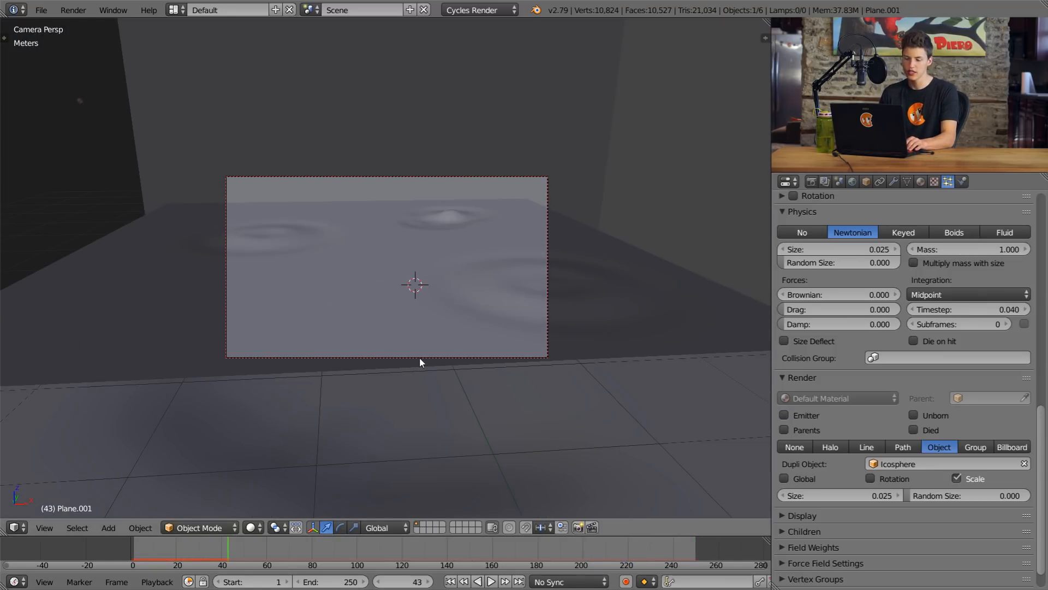
# Step: Preview the puddle in rendered shading at frame 71, and return to solid shading
pyautogui.hotkey('shift', 'z')
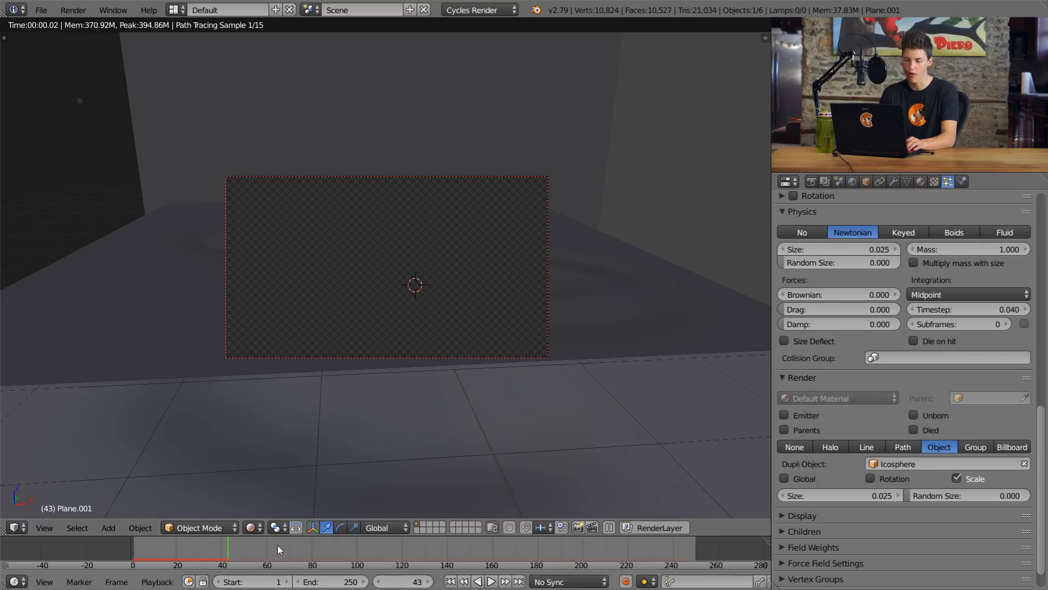
pyautogui.click(293, 548)
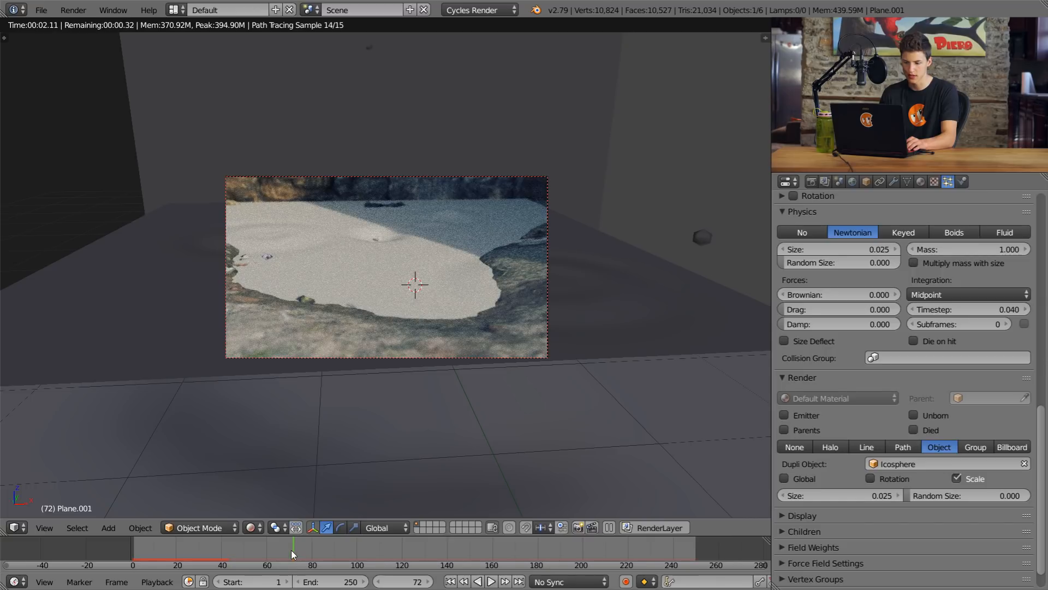
pyautogui.click(290, 549)
pyautogui.scroll(2, 390, 196)
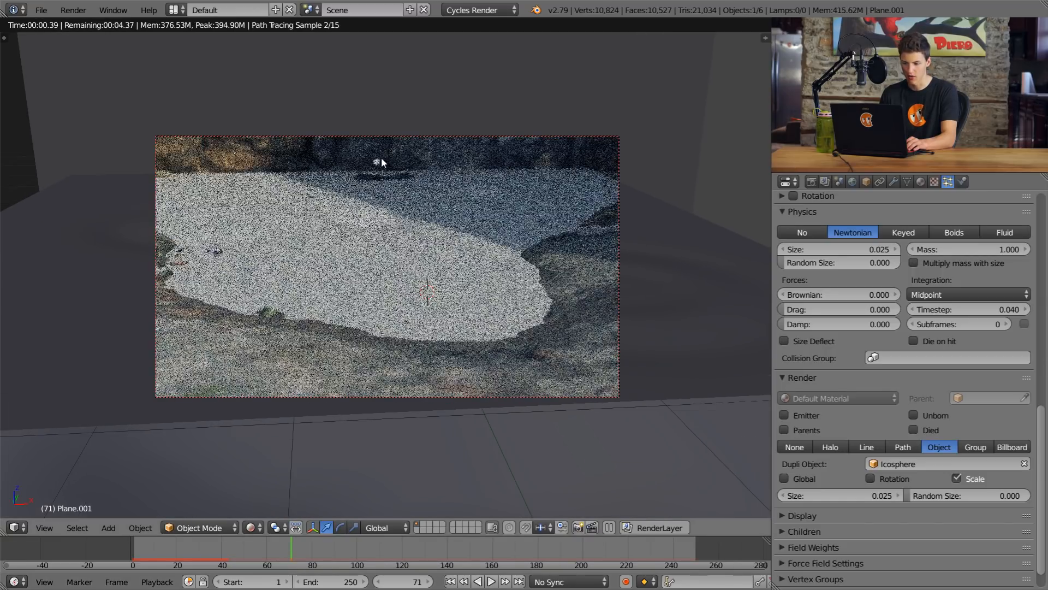
pyautogui.hotkey('shift', 'z')
# Step: Give the water plane a new material named Water
pyautogui.rightClick(392, 231)
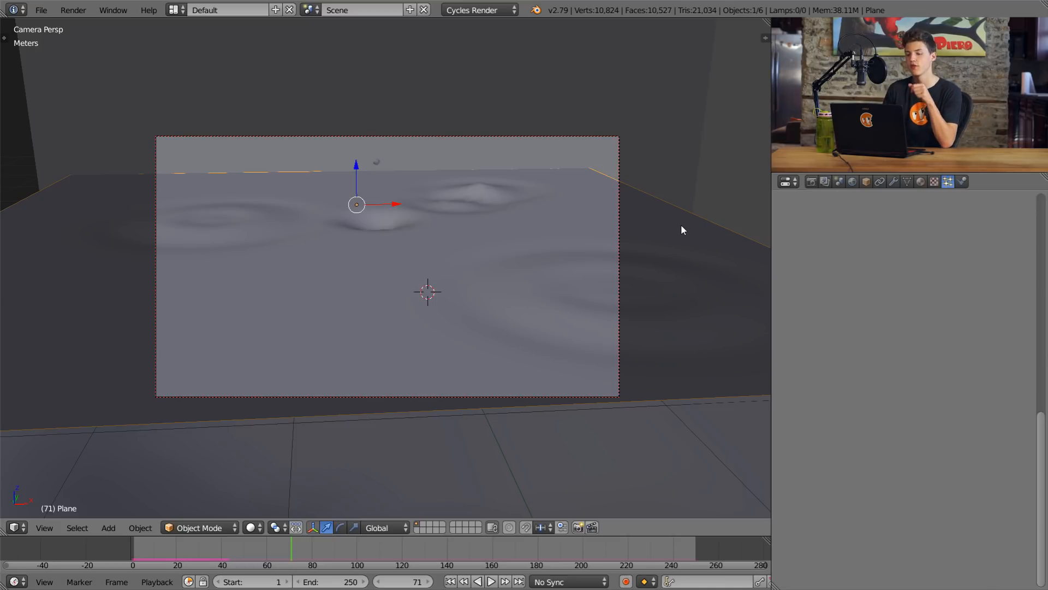
pyautogui.click(920, 183)
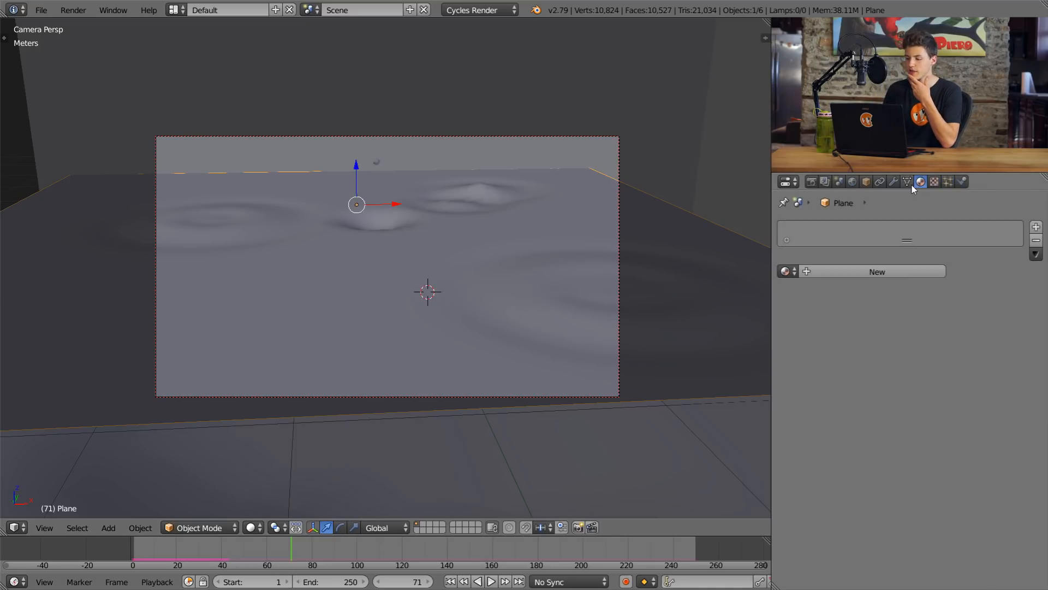
pyautogui.click(905, 271)
pyautogui.click(829, 271)
pyautogui.write('Water')
pyautogui.press('Return')
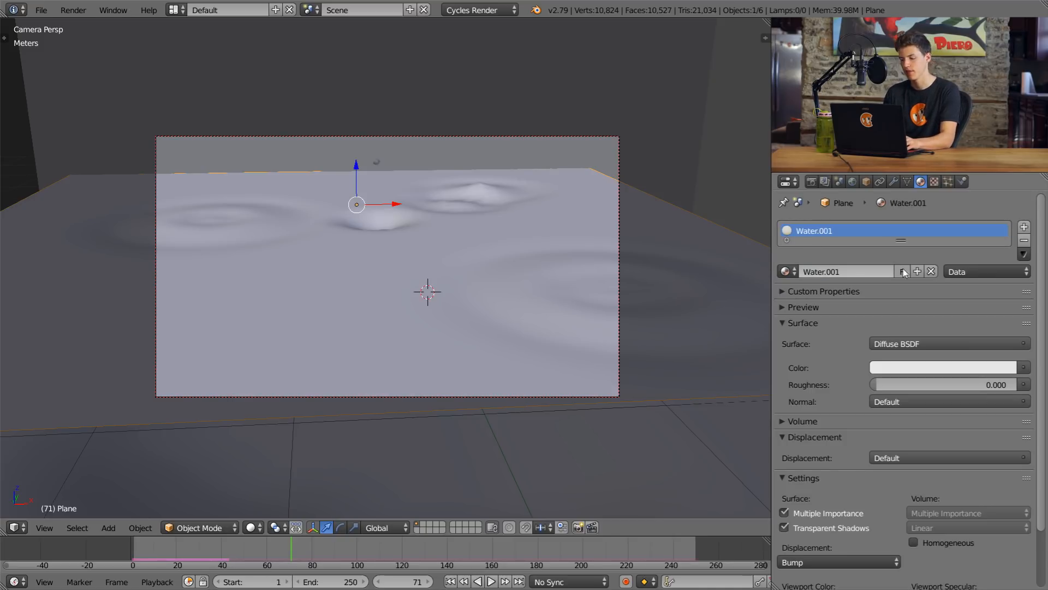
pyautogui.click(834, 271)
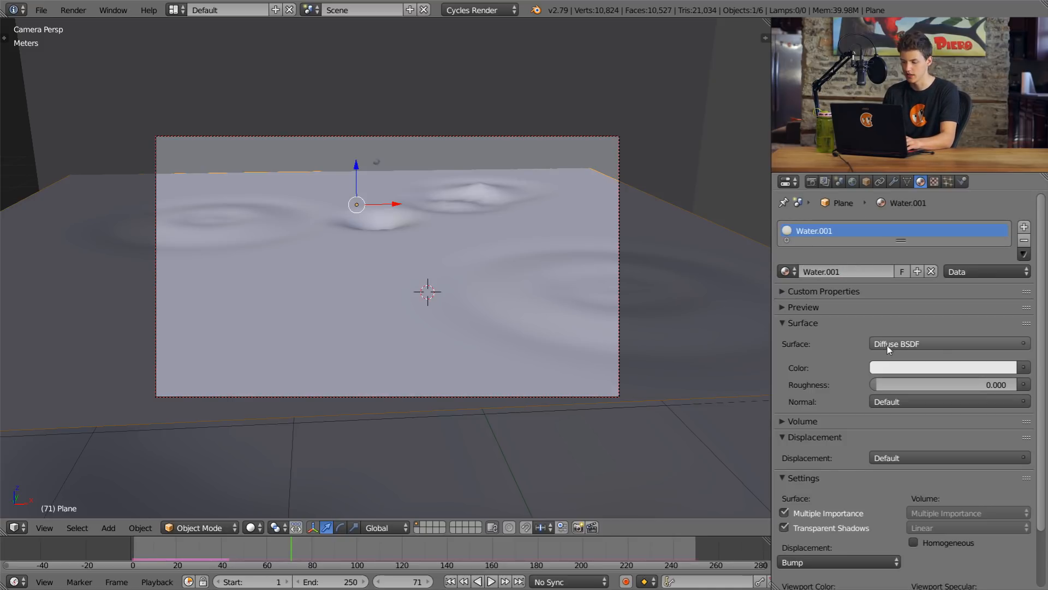
# Step: Change the water material's surface shader to Principled BSDF and look through its settings
pyautogui.click(887, 345)
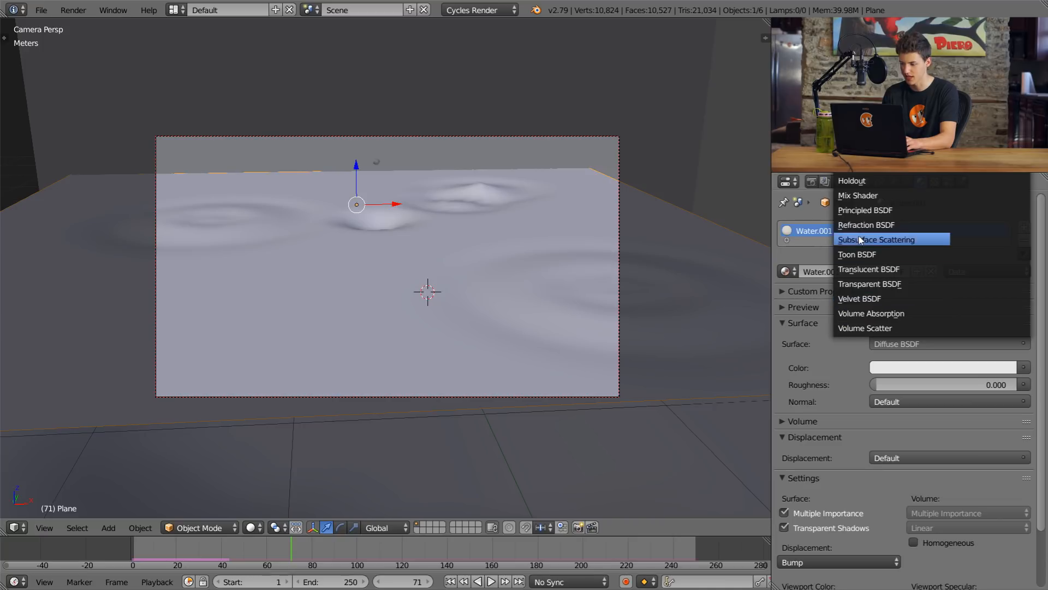
pyautogui.click(873, 211)
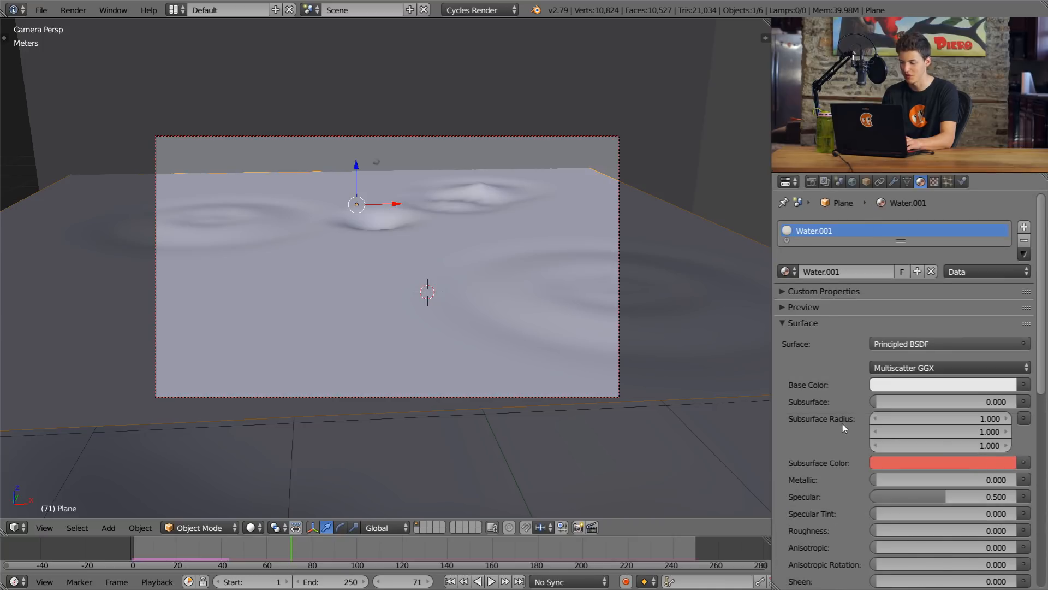
pyautogui.scroll(-8, 818, 257)
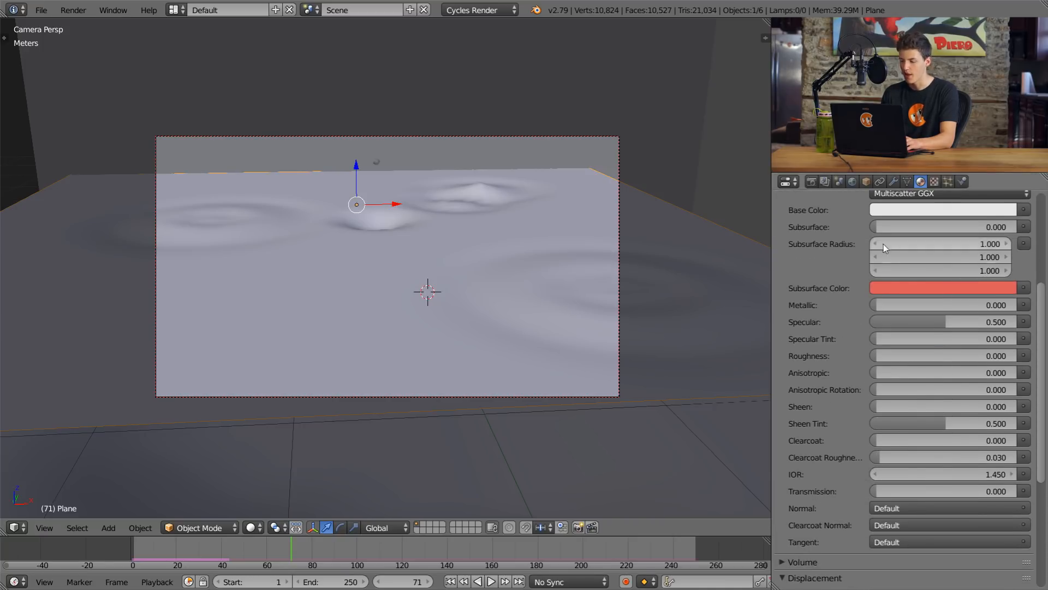
pyautogui.scroll(3, 889, 240)
pyautogui.click(888, 236)
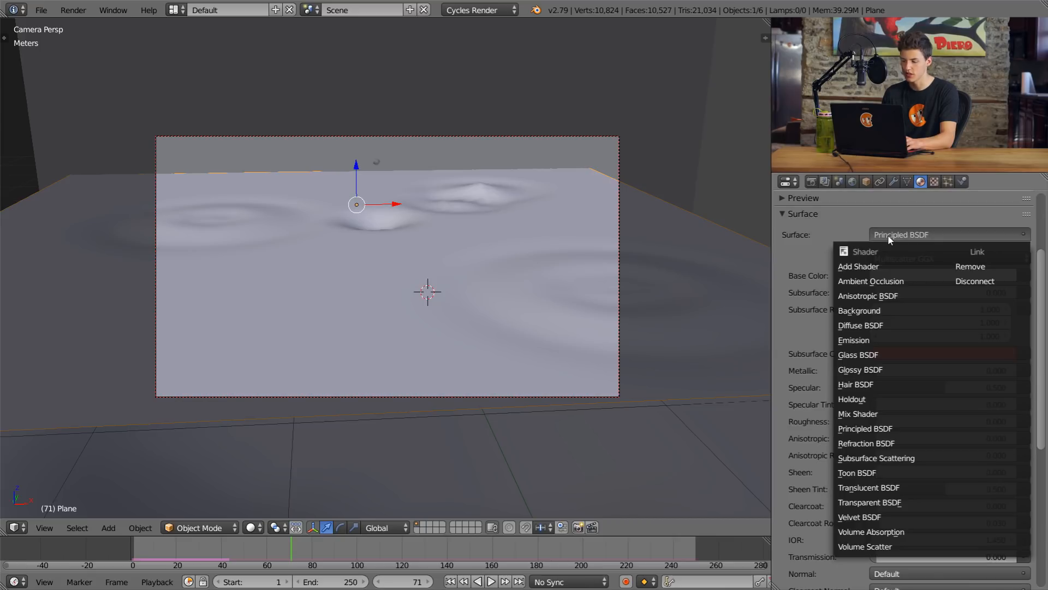
pyautogui.scroll(-5, 827, 301)
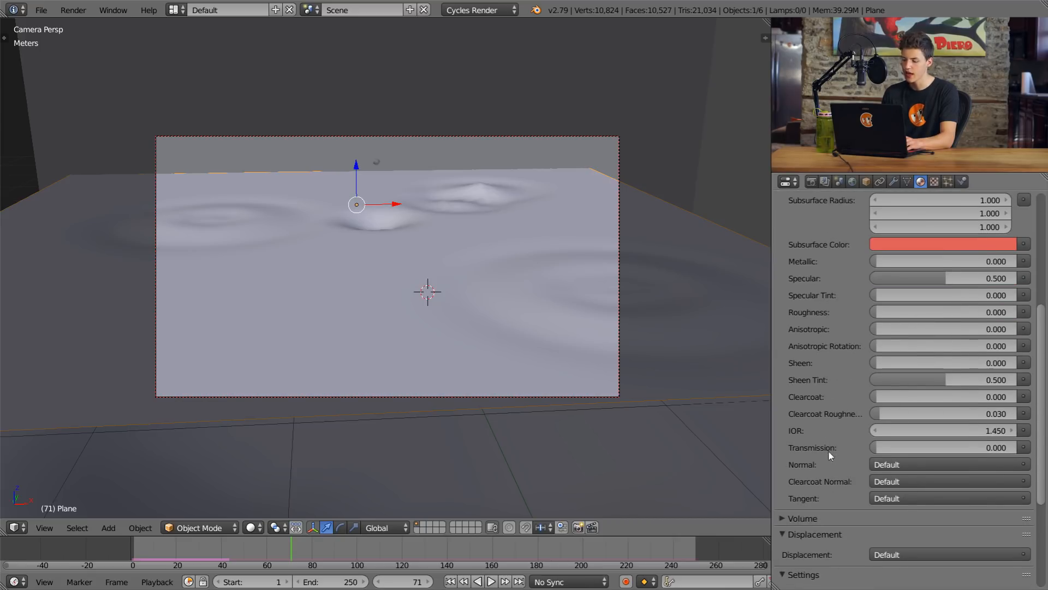
# Step: Set the water material's transmission to 1.000, IOR to 1.333 and roughness to 0.010
pyautogui.moveTo(880, 450); pyautogui.dragTo(1017, 450)
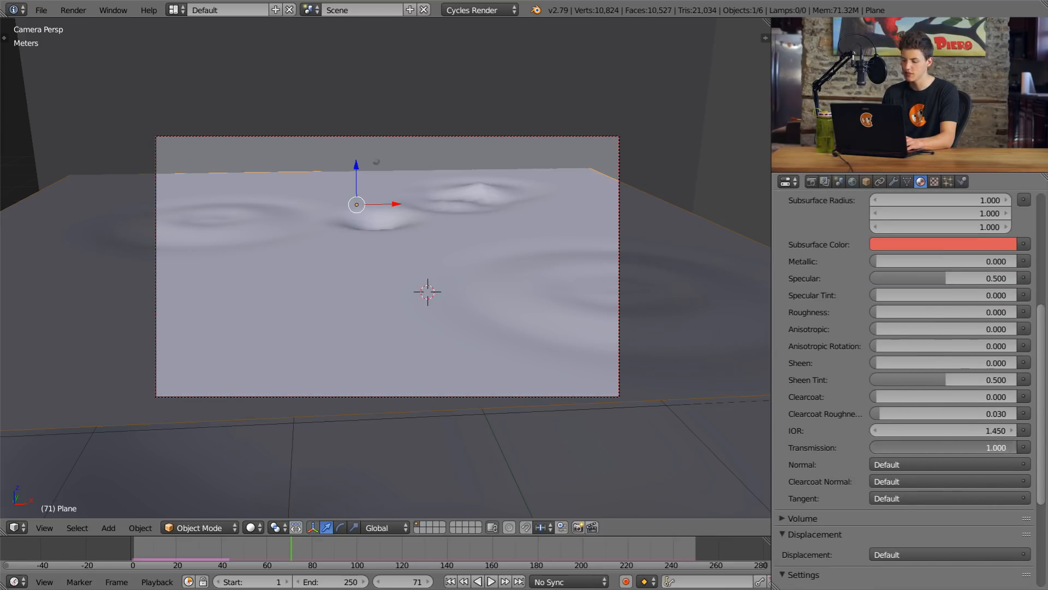
pyautogui.click(961, 430)
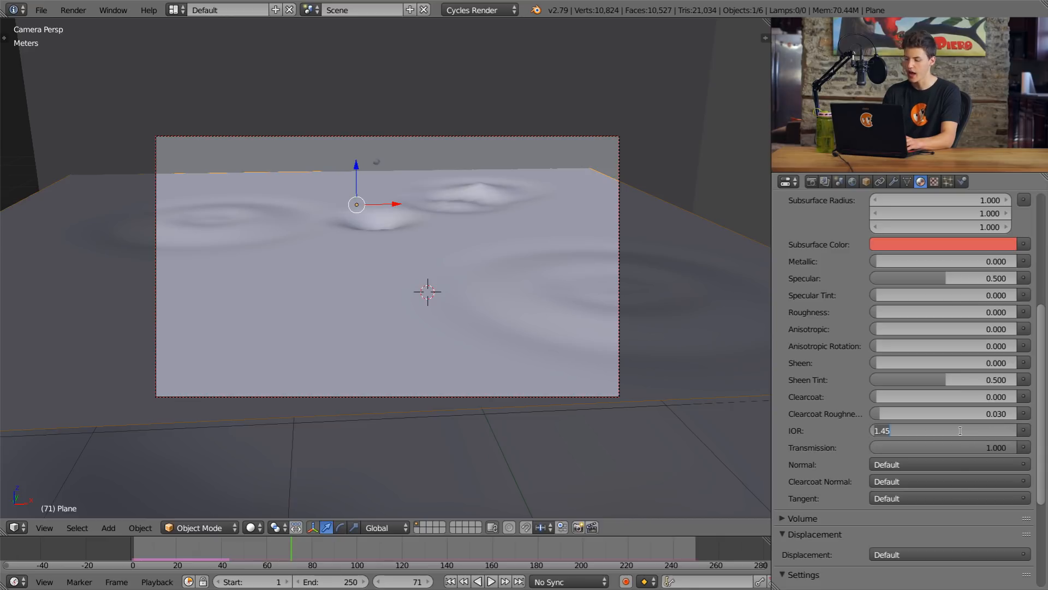
pyautogui.press('Return')
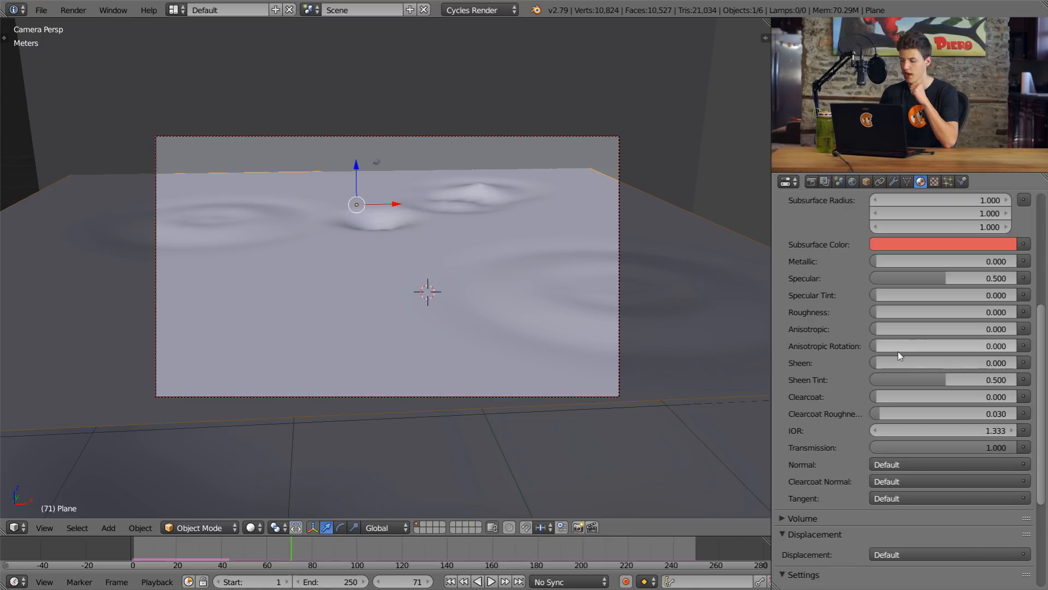
pyautogui.click(898, 309)
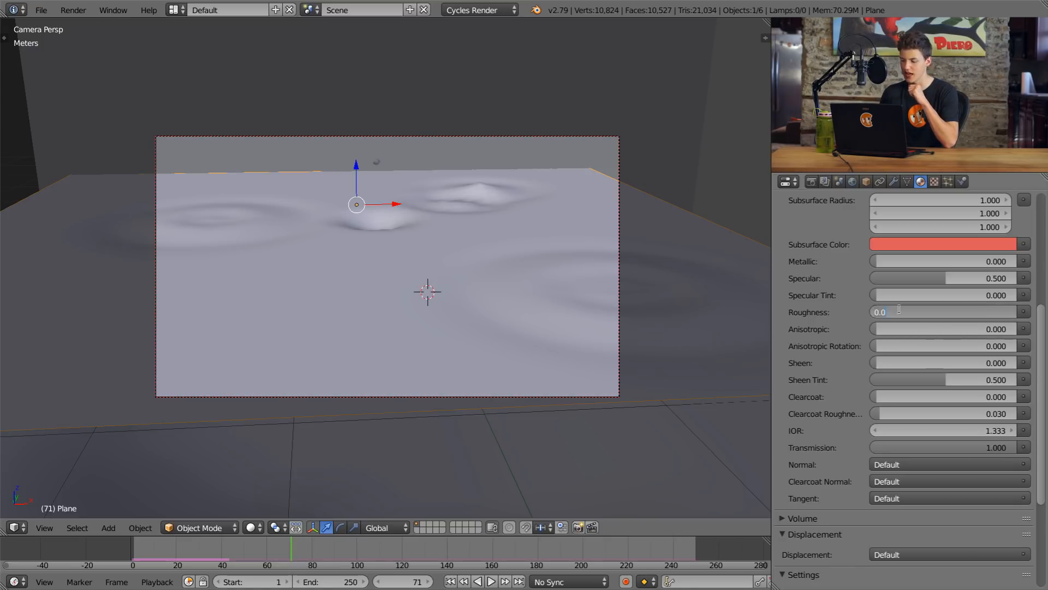
pyautogui.press('Return')
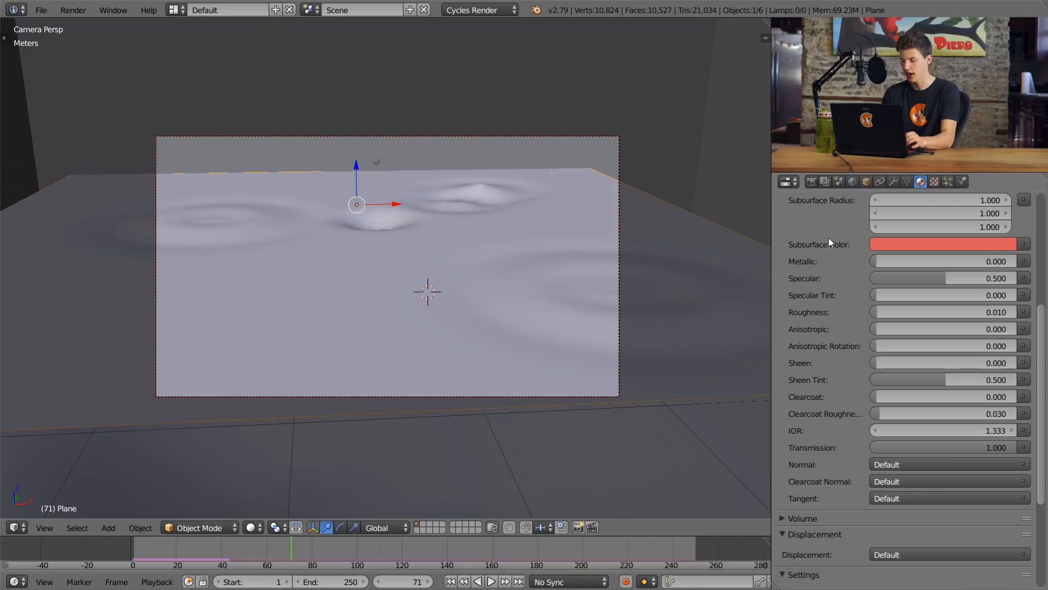
# Step: Preview the puddle with its water material in rendered shading
pyautogui.hotkey('shift', 'z')
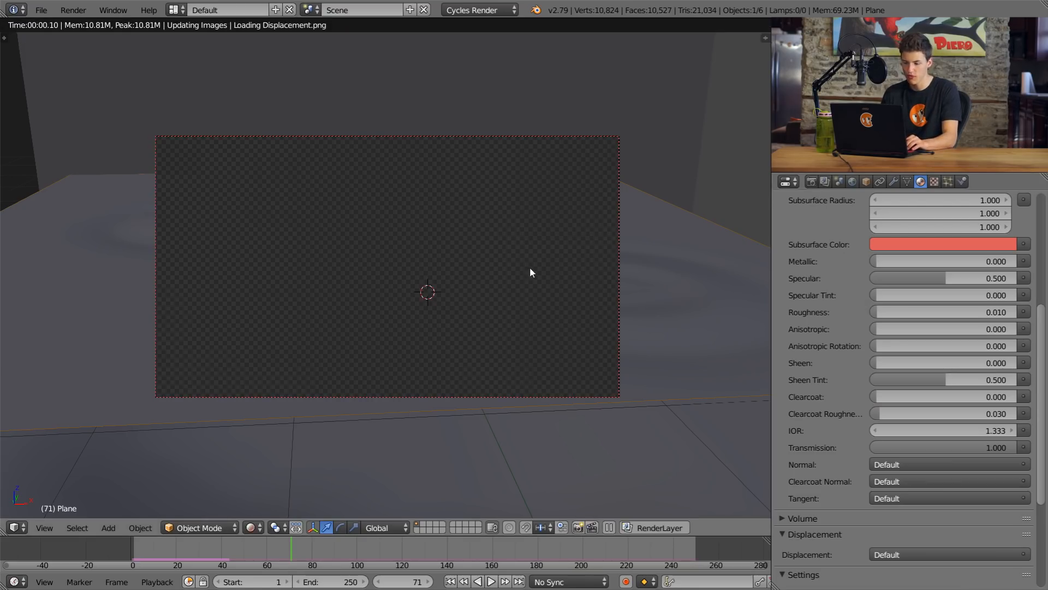
pyautogui.scroll(1, 540, 284)
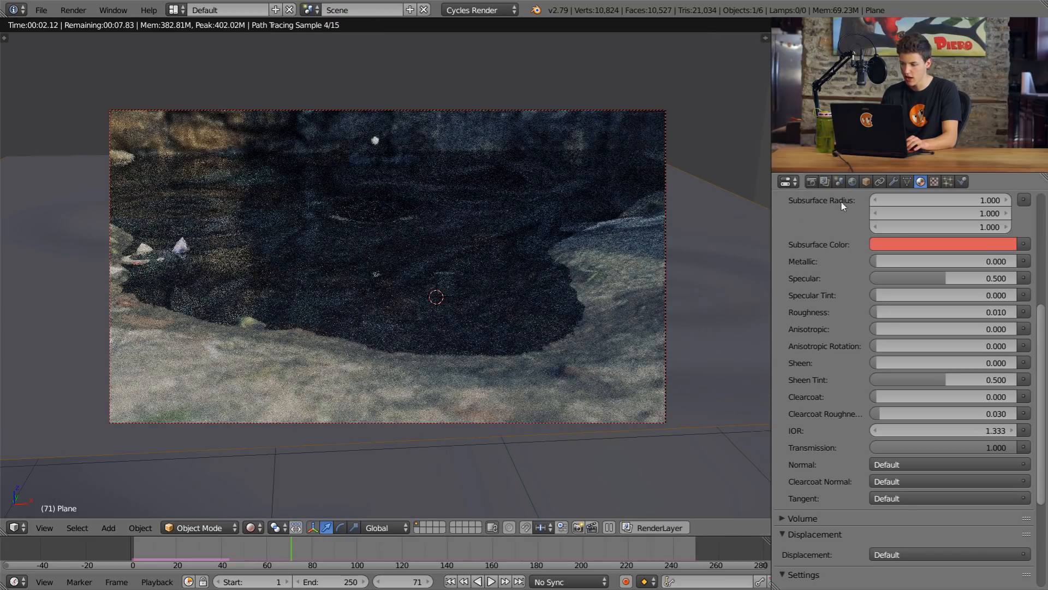
# Step: Turn reflective and refractive caustics off in the render's light path settings to compare the preview, and turn both back on
pyautogui.click(811, 182)
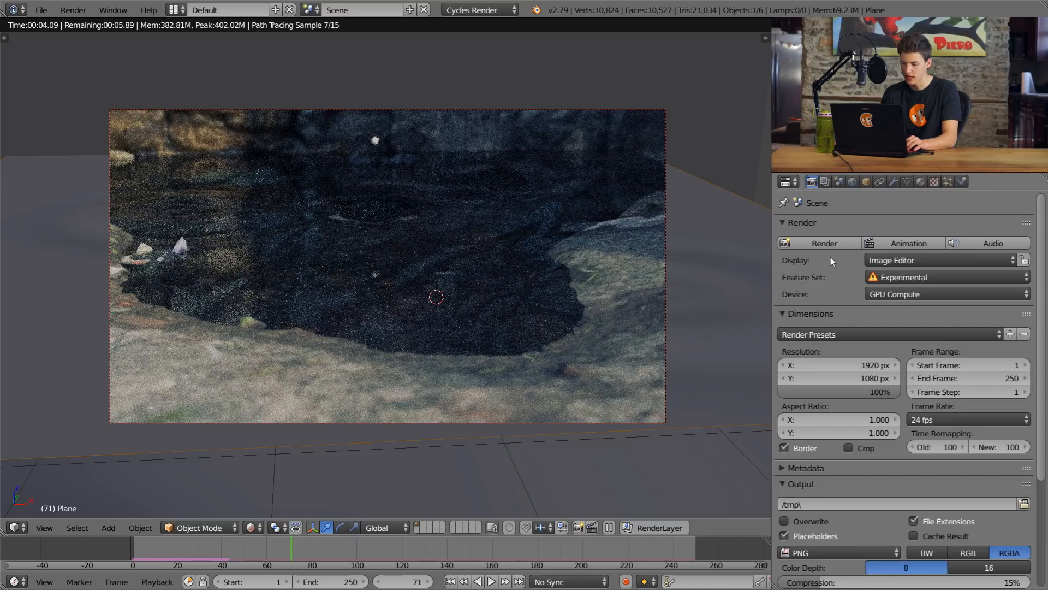
pyautogui.scroll(-5, 848, 333)
pyautogui.click(804, 503)
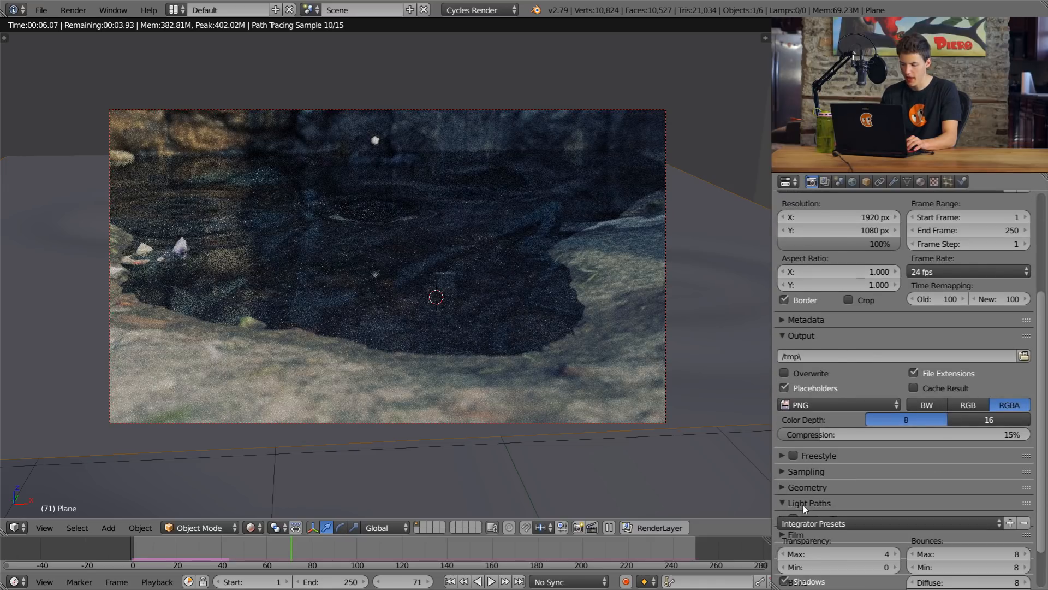
pyautogui.scroll(-4, 805, 501)
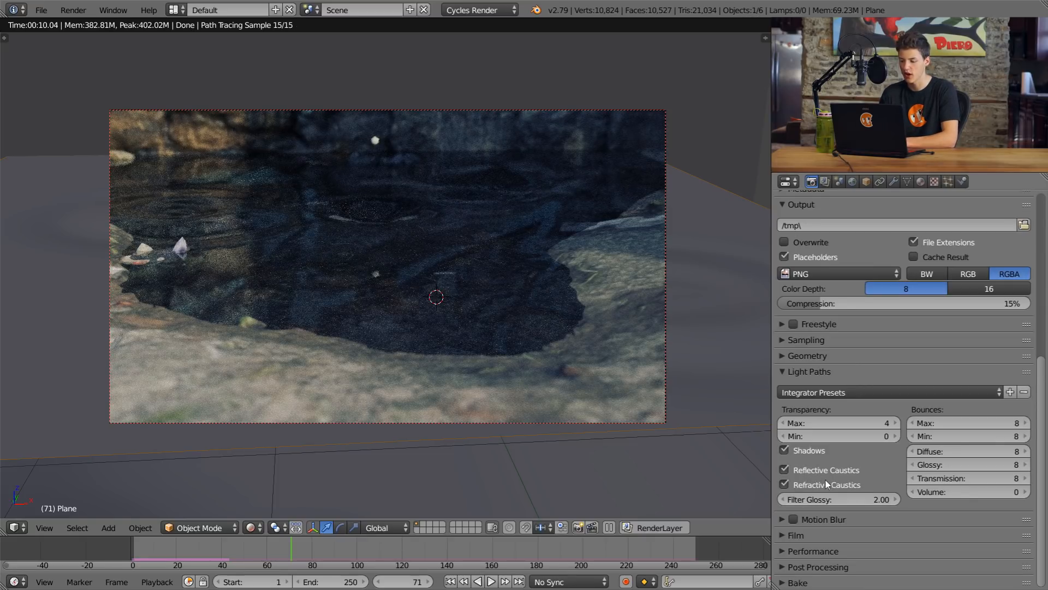
pyautogui.click(825, 472)
pyautogui.click(823, 485)
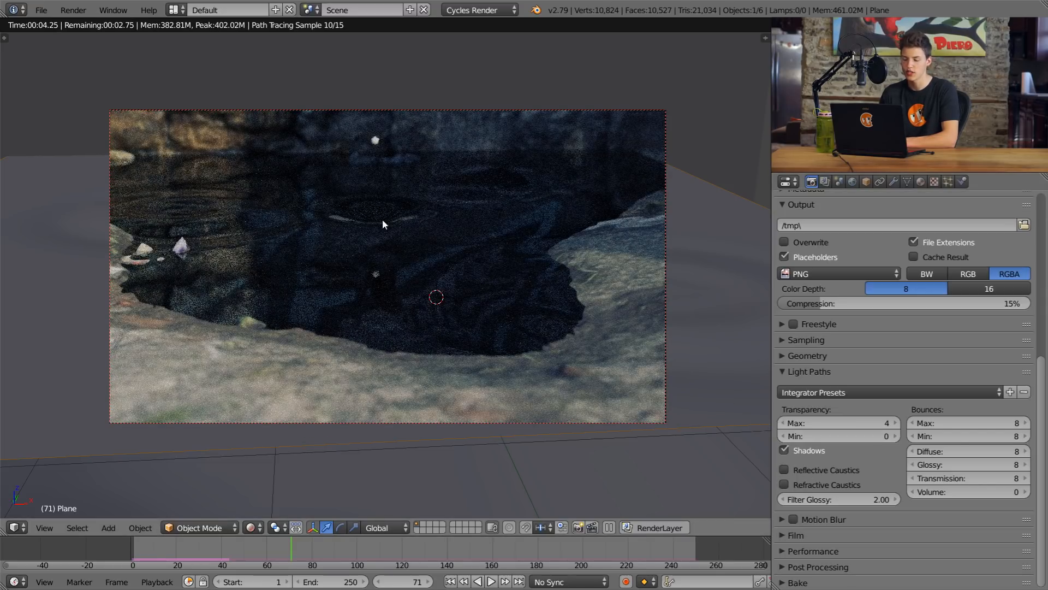
pyautogui.click(812, 486)
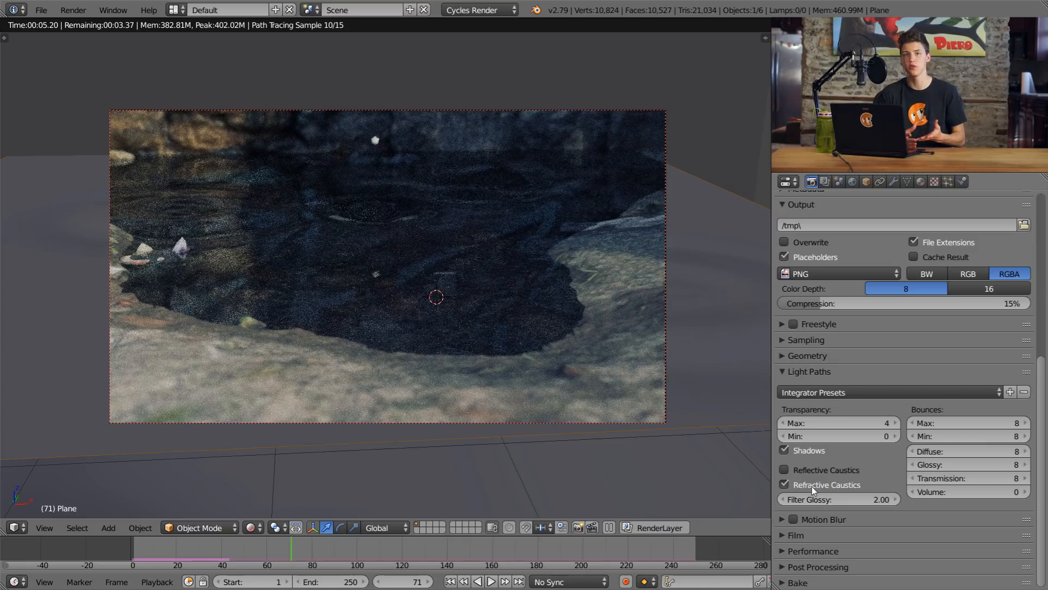
pyautogui.click(817, 473)
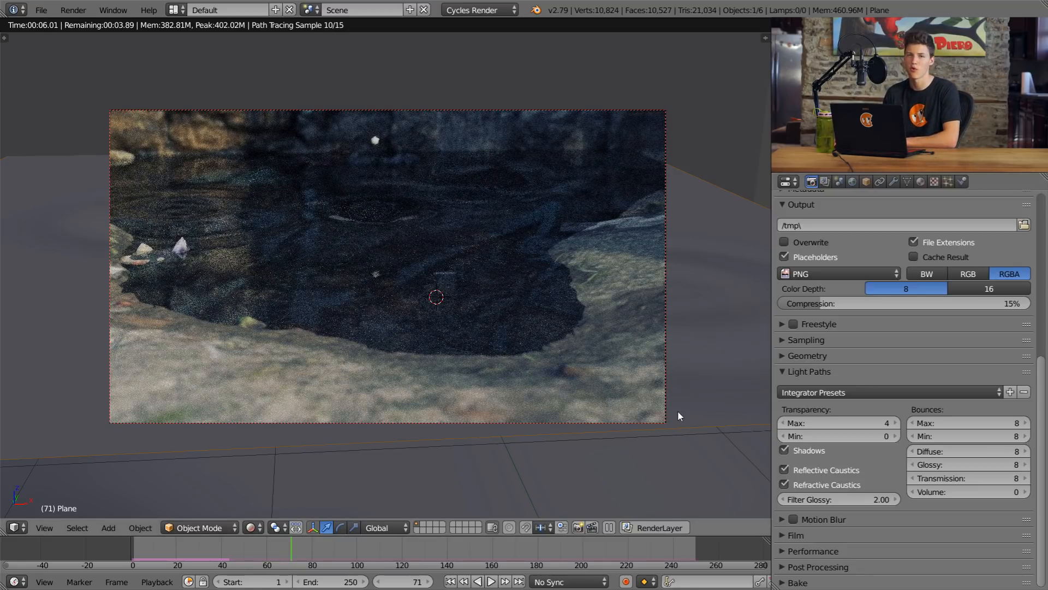
pyautogui.click(786, 373)
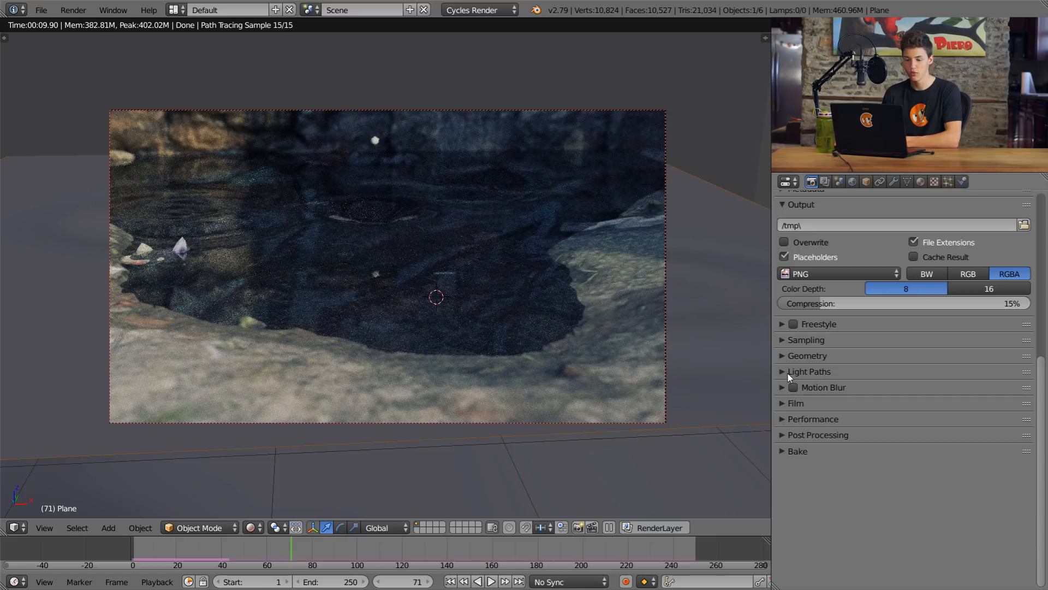
# Step: Enable motion blur for the render and set its shutter to 0.50
pyautogui.click(793, 387)
pyautogui.click(816, 388)
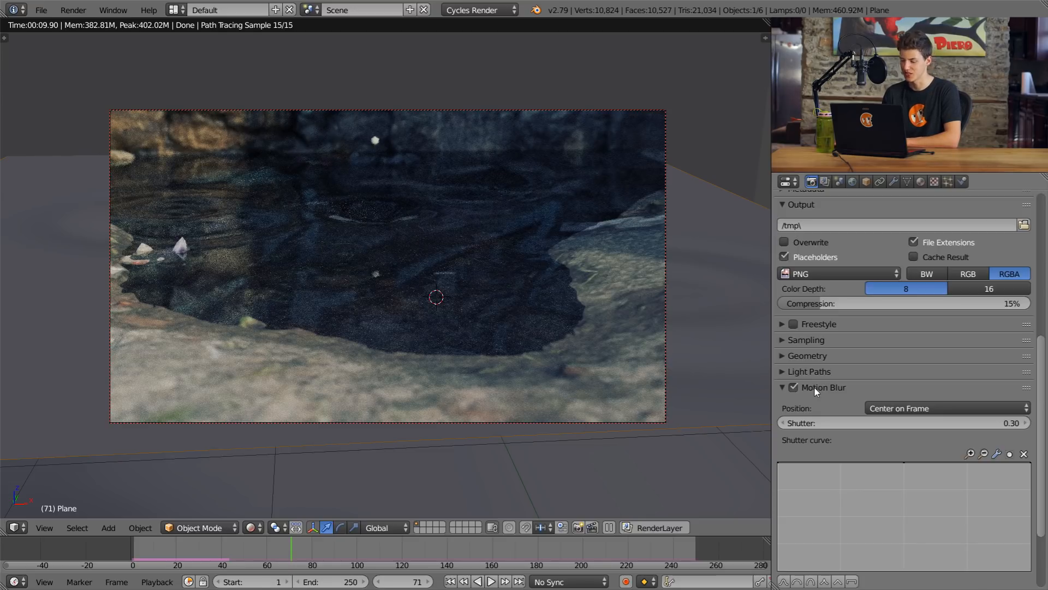
pyautogui.scroll(-1, 844, 418)
pyautogui.doubleClick(854, 404)
pyautogui.press('BackSpace')
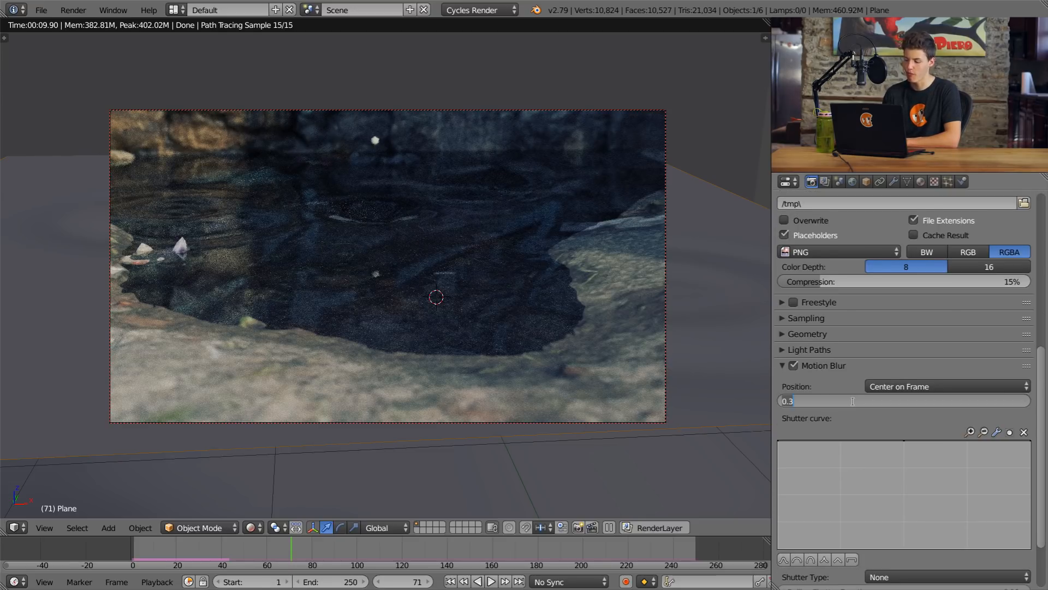
pyautogui.write('0.5')
pyautogui.press('Return')
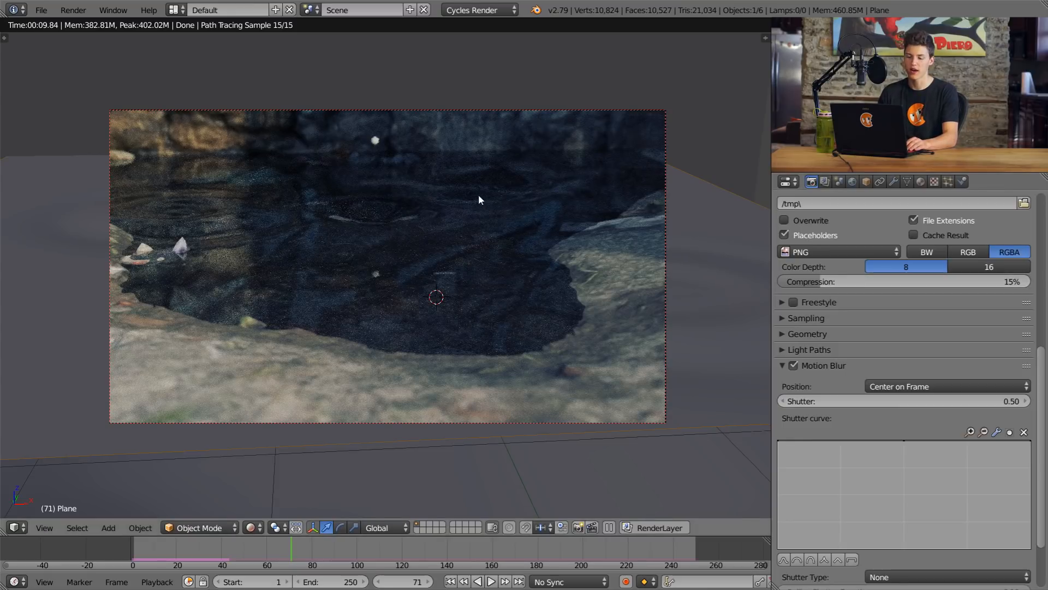
# Step: Limit the render border to the area around the falling raindrop and test-render frame 71 to check the motion blur, then stop the render
pyautogui.keyDown('shift'); pyautogui.moveTo(479, 195); pyautogui.dragTo(474, 306, button='middle'); pyautogui.keyUp('shift')
pyautogui.scroll(4, 480, 273)
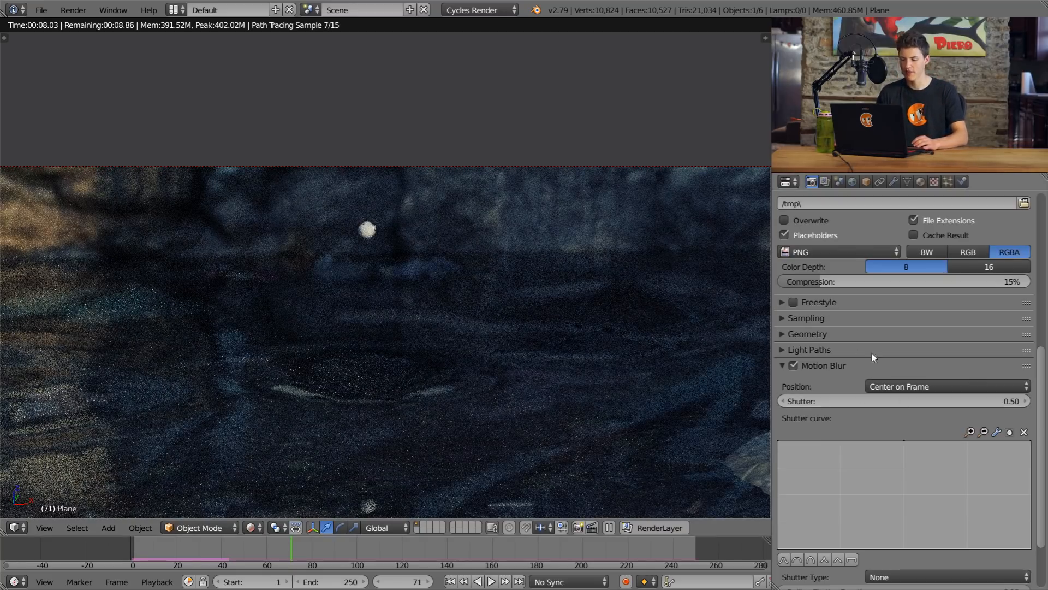
pyautogui.hotkey('ctrl', 'b')
pyautogui.moveTo(209, 131)
pyautogui.mouseDown()
pyautogui.moveTo(300, 227)
pyautogui.moveTo(421, 268)
pyautogui.mouseUp()
pyautogui.moveTo(481, 284); pyautogui.dragTo(489, 334)
pyautogui.press('F12')
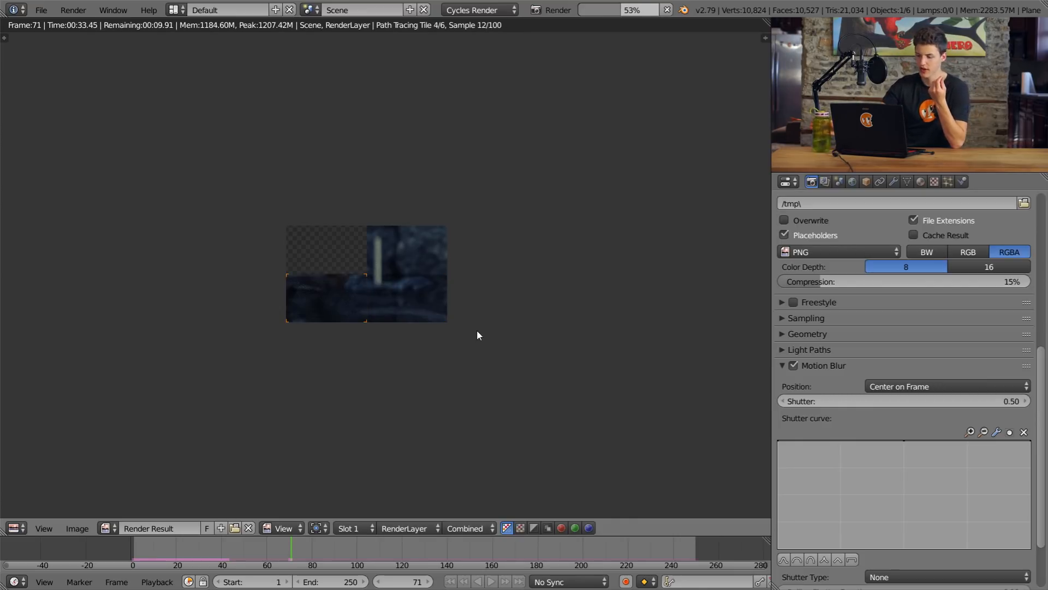
pyautogui.scroll(3, 356, 285)
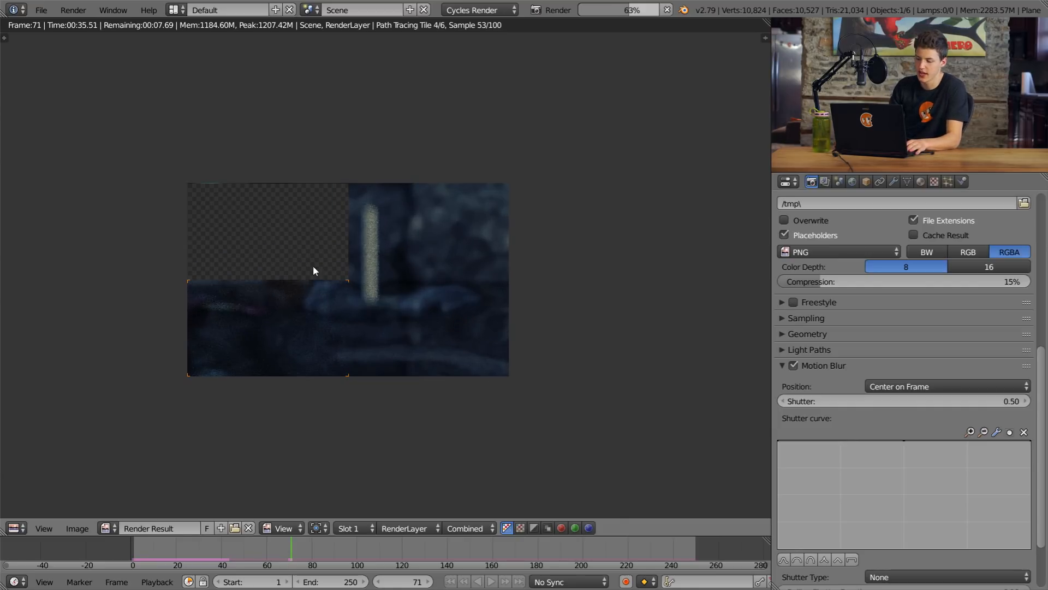
pyautogui.press('Escape')
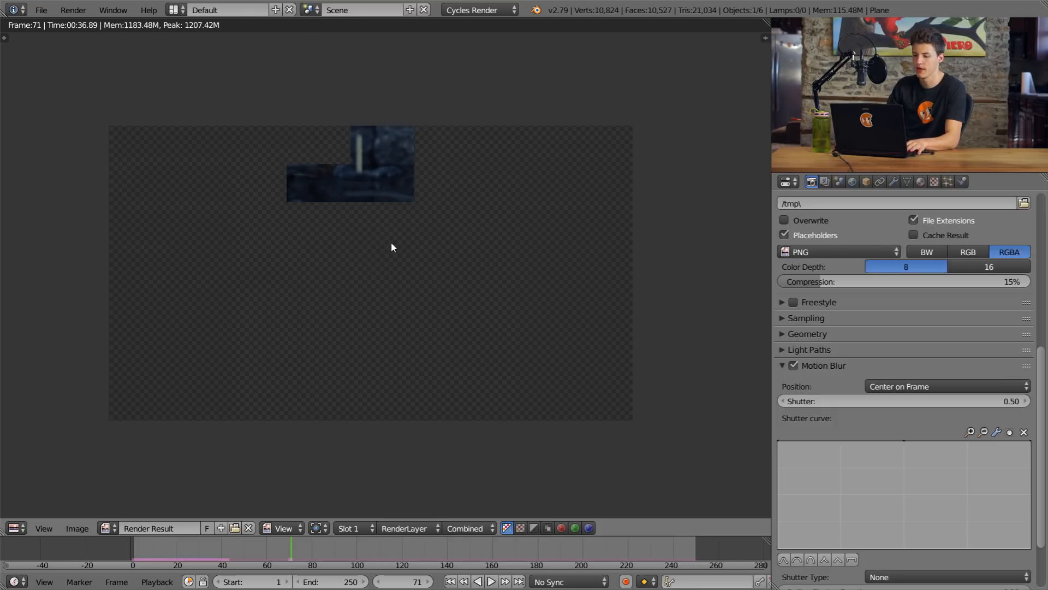
pyautogui.press('Escape')
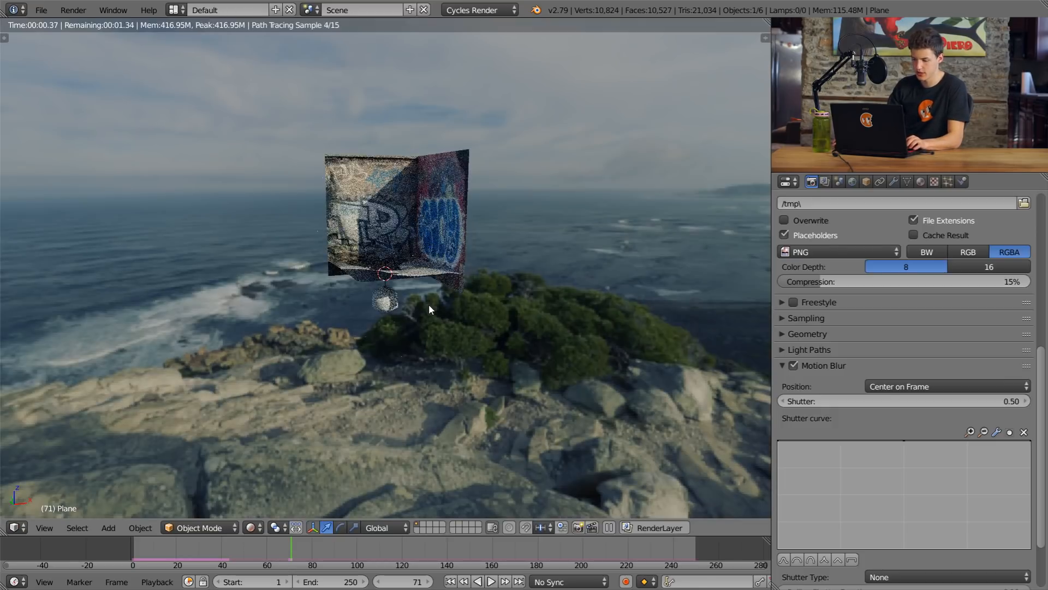
# Step: Assign the existing Water.001 material to the source ico sphere of the raindrops in solid shading
pyautogui.hotkey('shift', 'z')
pyautogui.scroll(4, 429, 305)
pyautogui.moveTo(429, 305); pyautogui.dragTo(396, 331, button='middle')
pyautogui.rightClick(397, 332)
pyautogui.click(922, 182)
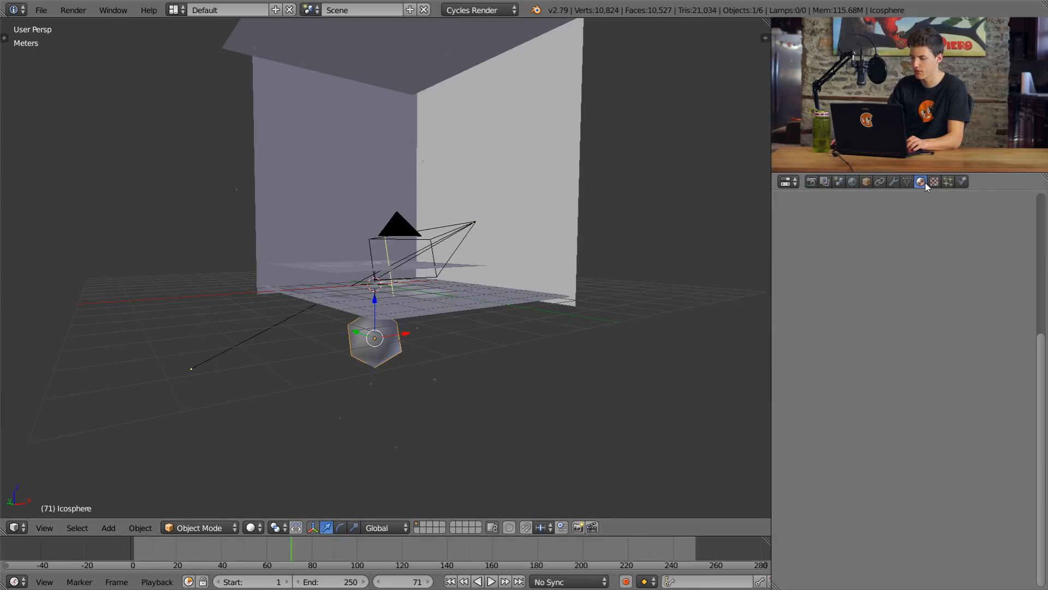
pyautogui.click(791, 270)
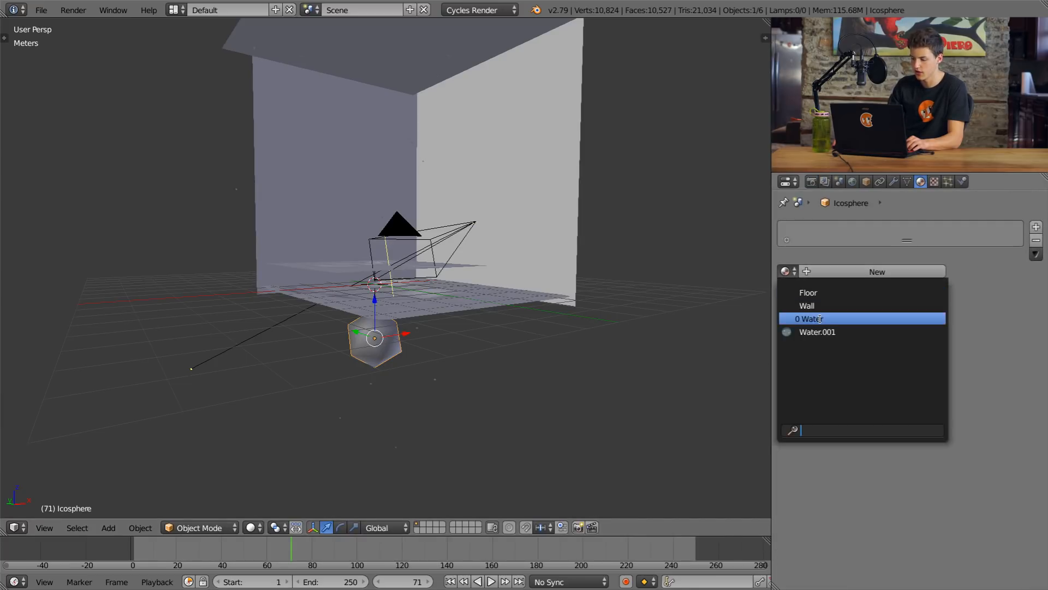
pyautogui.click(830, 332)
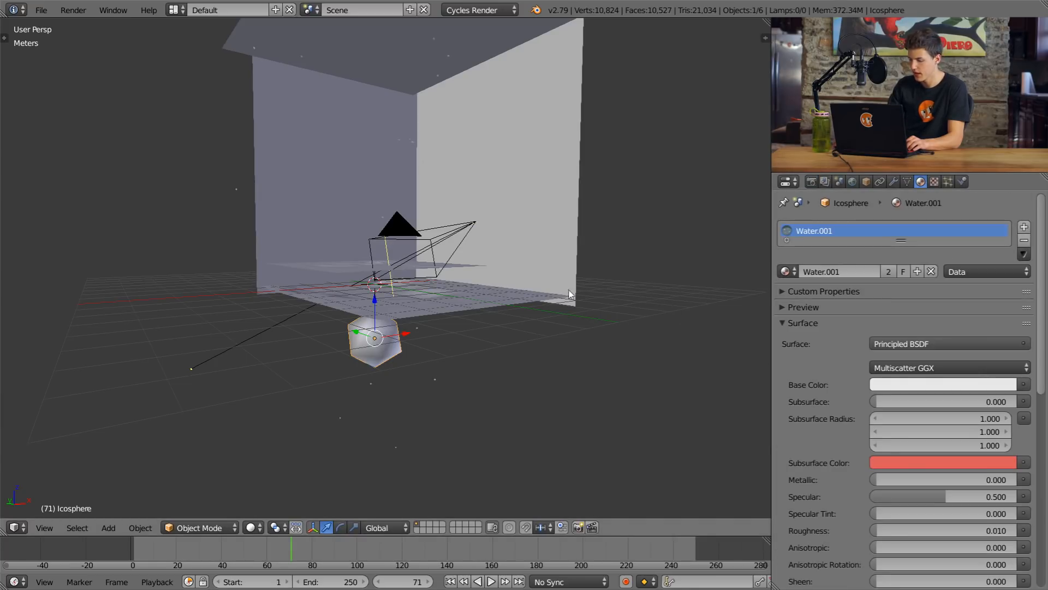
# Step: Preview the raindrop with its water material from the camera in rendered shading
pyautogui.scroll(10, 653, 315)
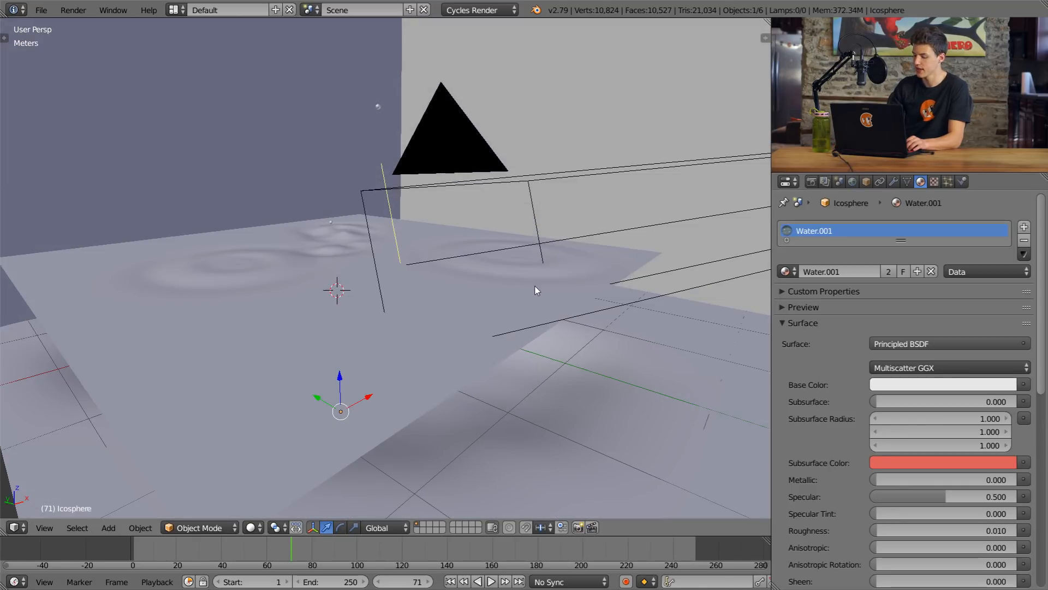
pyautogui.press('KP_0')
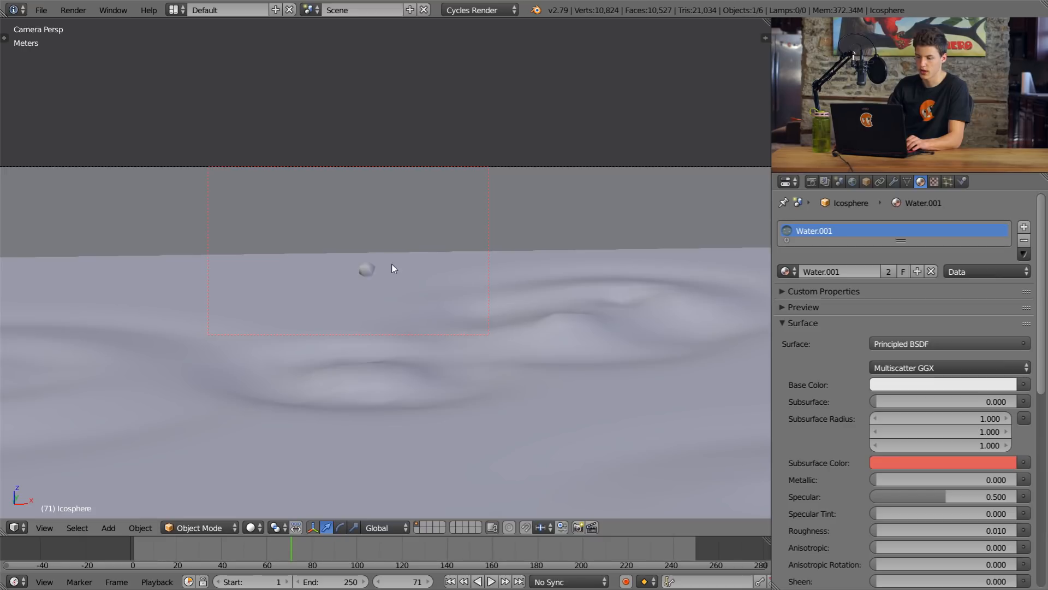
pyautogui.hotkey('shift', 'z')
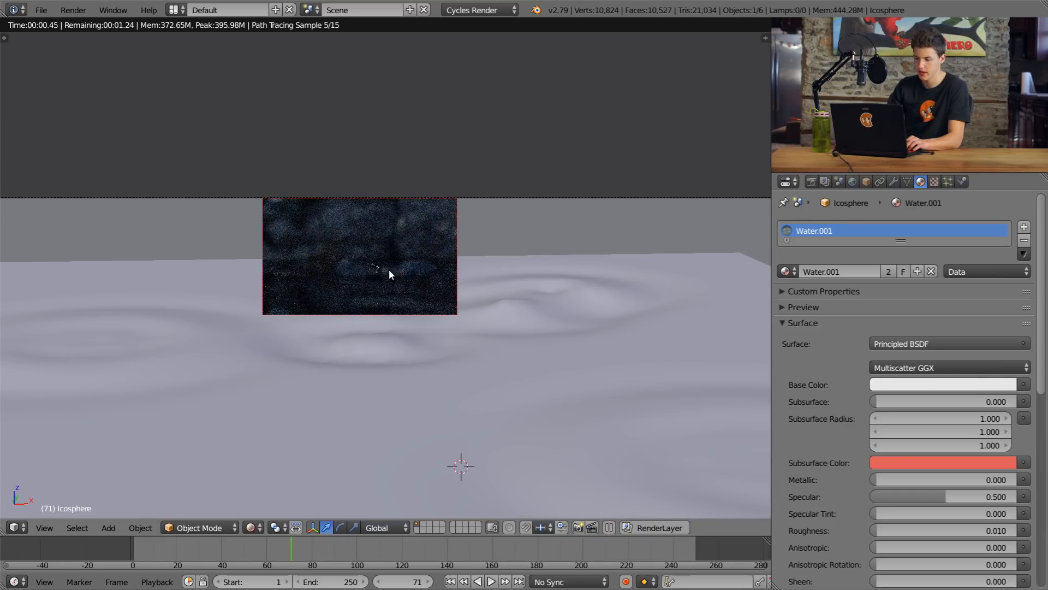
# Step: Expand the render border to cover the whole camera frame
pyautogui.scroll(-6, 391, 262)
pyautogui.hotkey('ctrl', 'b')
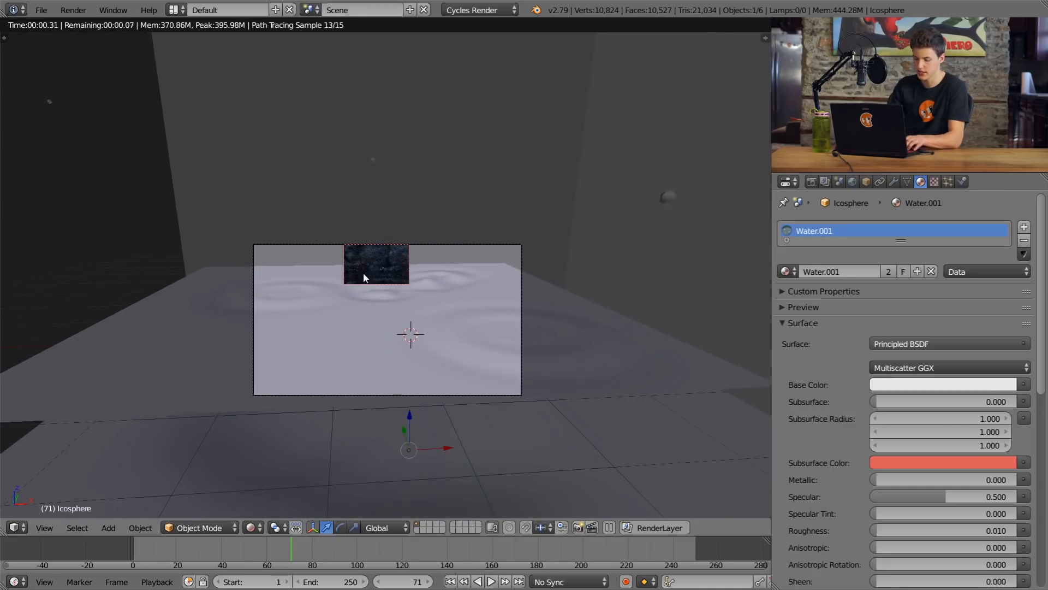
pyautogui.moveTo(201, 216)
pyautogui.mouseDown()
pyautogui.moveTo(478, 349)
pyautogui.moveTo(619, 439)
pyautogui.mouseUp()
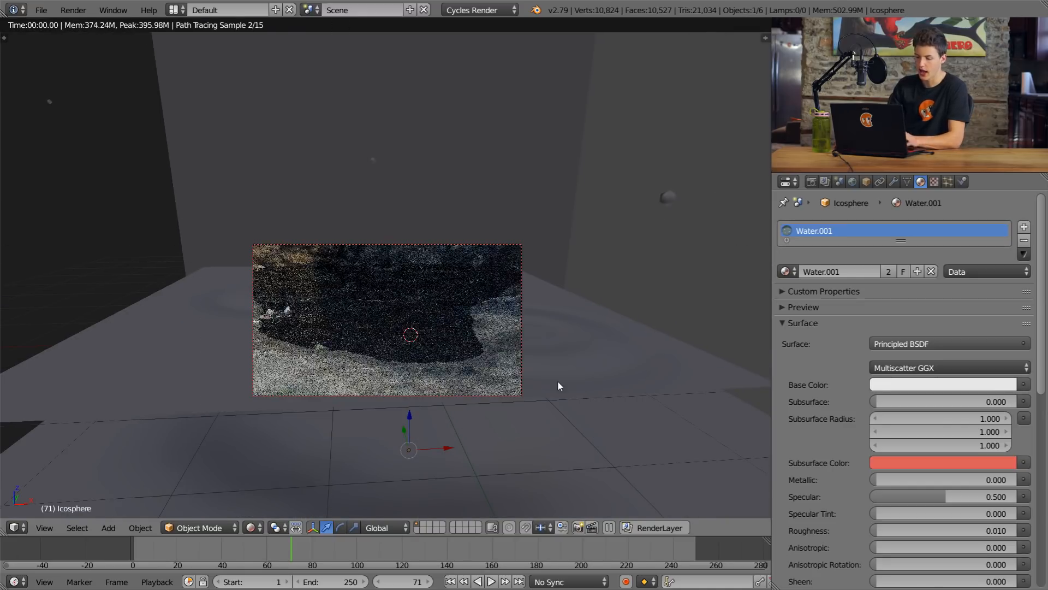
pyautogui.keyDown('shift'); pyautogui.moveTo(520, 339); pyautogui.dragTo(531, 280, button='middle'); pyautogui.keyUp('shift')
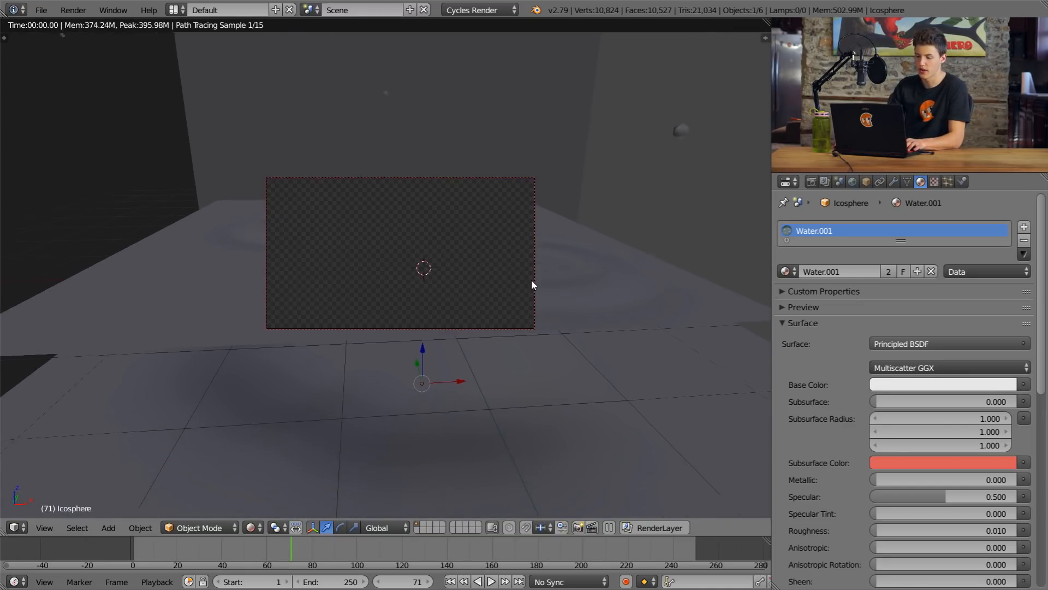